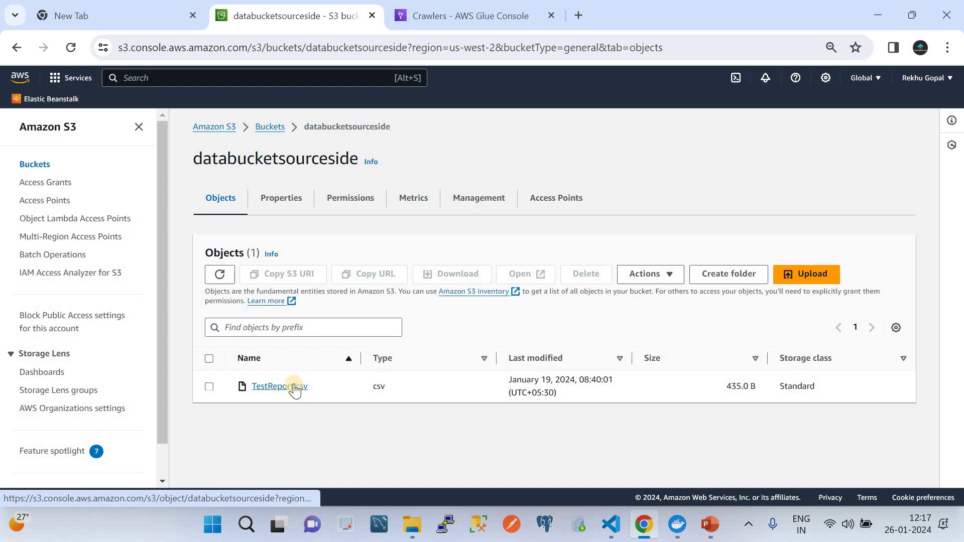
Download TestReport.csv from the databucketsourceside bucket and examine its columns and rows in Excel
click(295, 387)
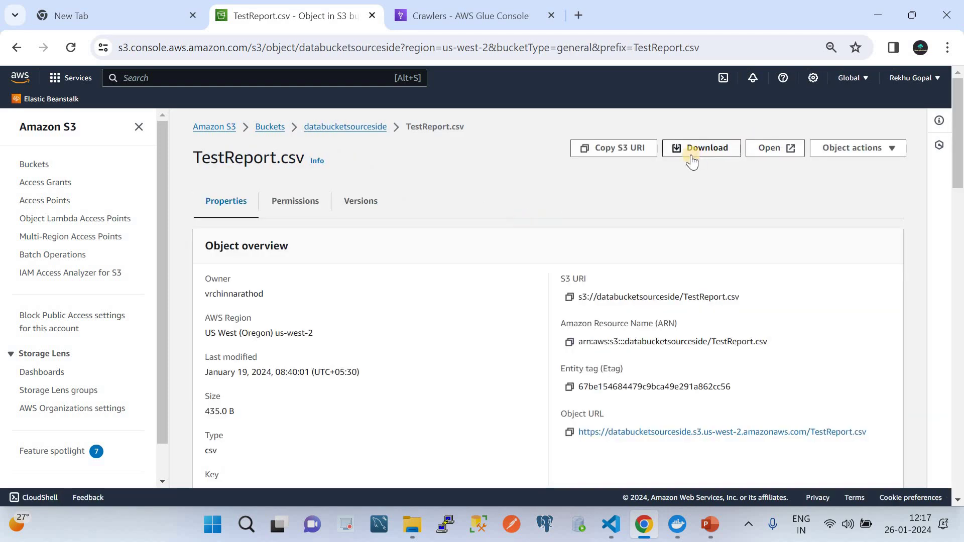
click(691, 153)
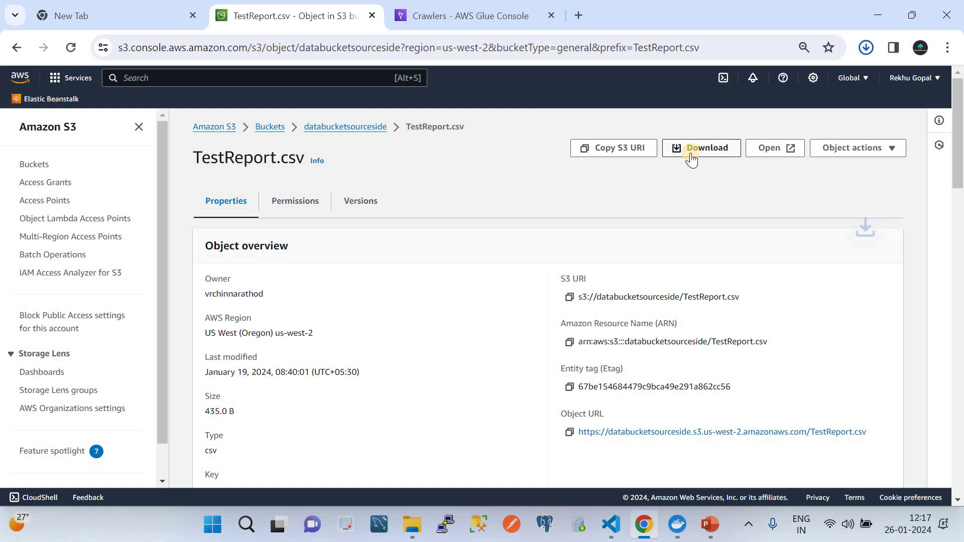
click(716, 81)
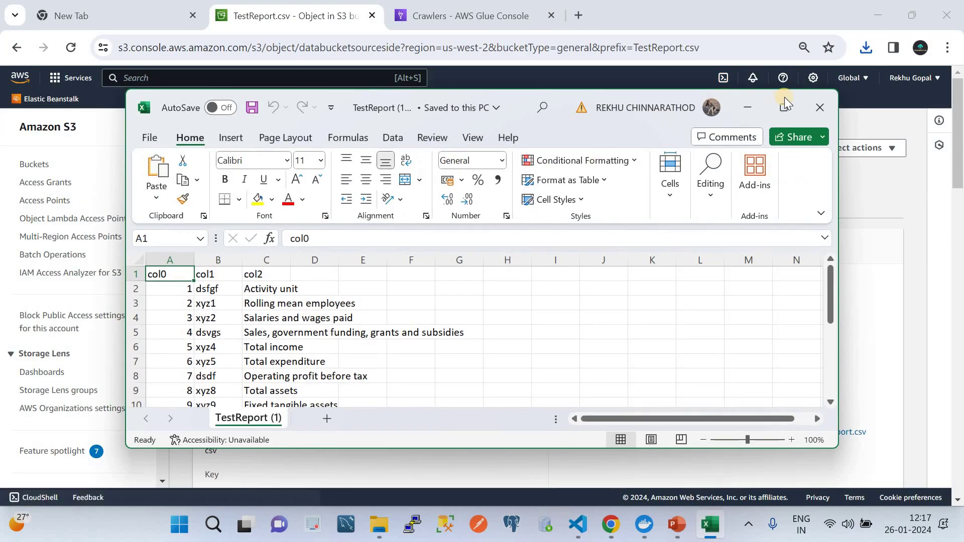
click(784, 108)
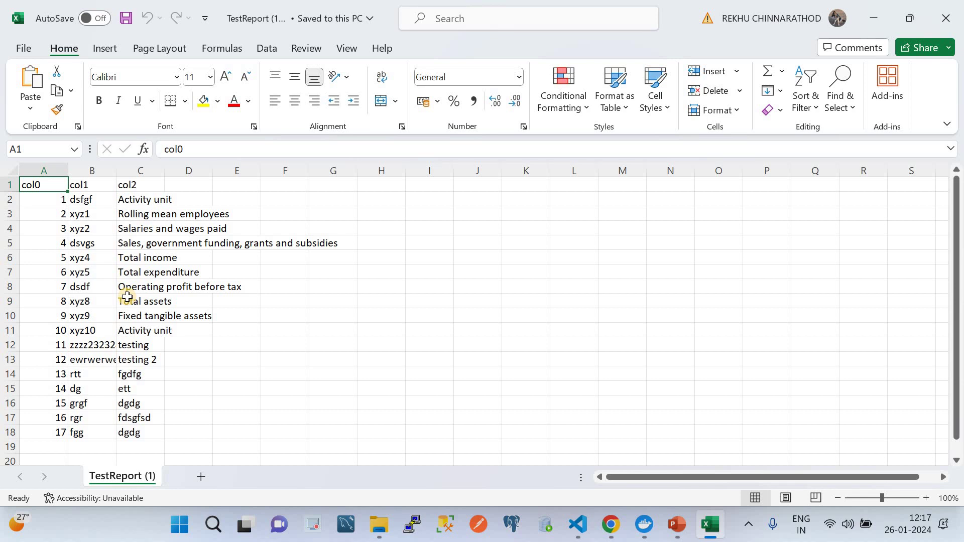
click(947, 34)
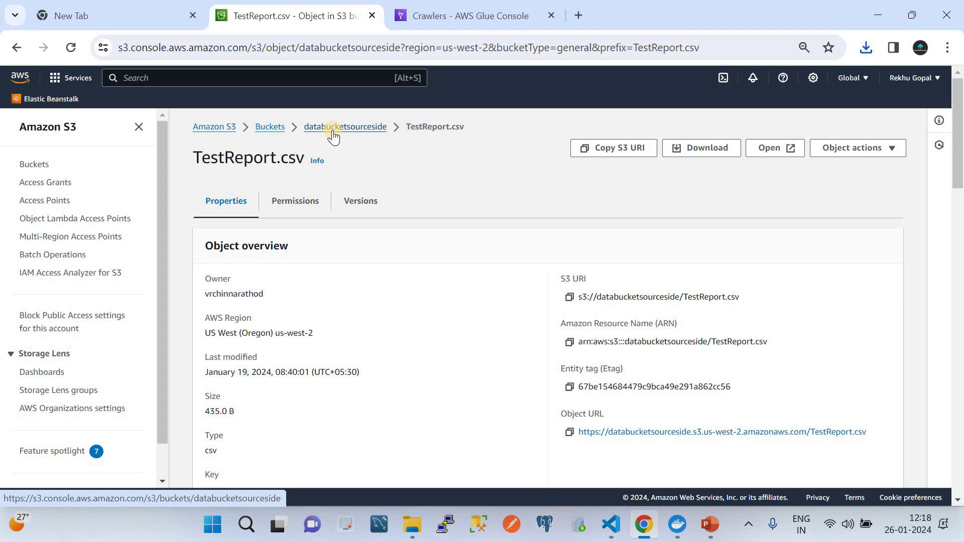
Start a new AWS Glue crawler named dataextractfromsource and proceed to its data source configuration
click(460, 12)
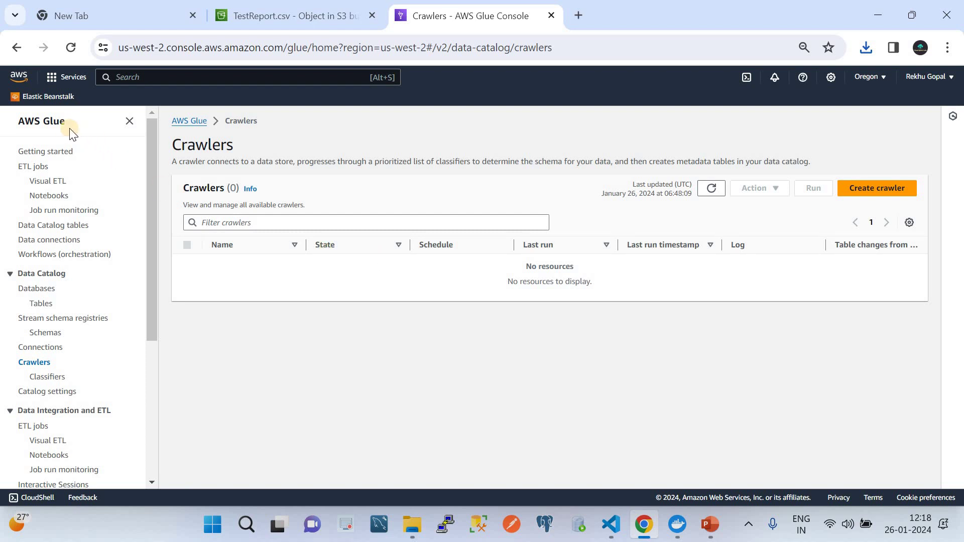
click(35, 365)
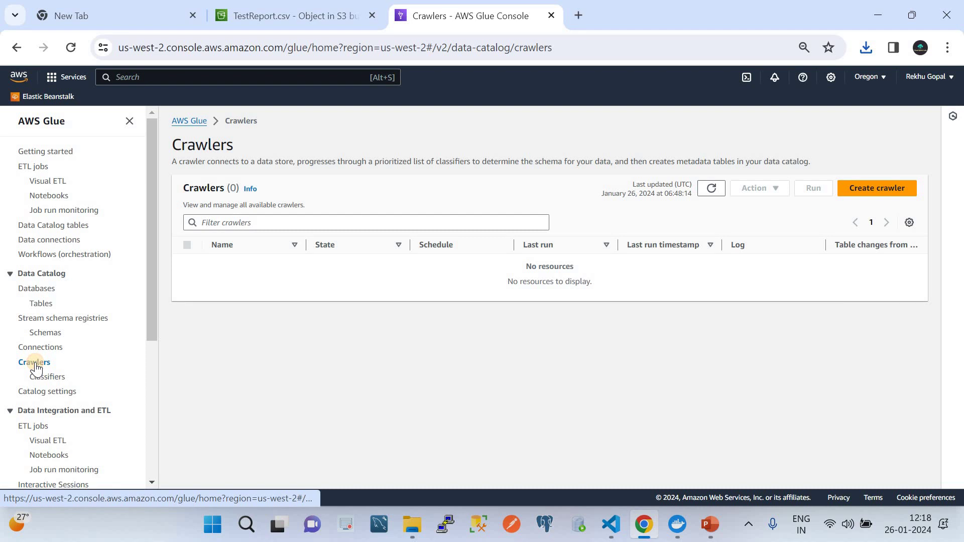
click(870, 189)
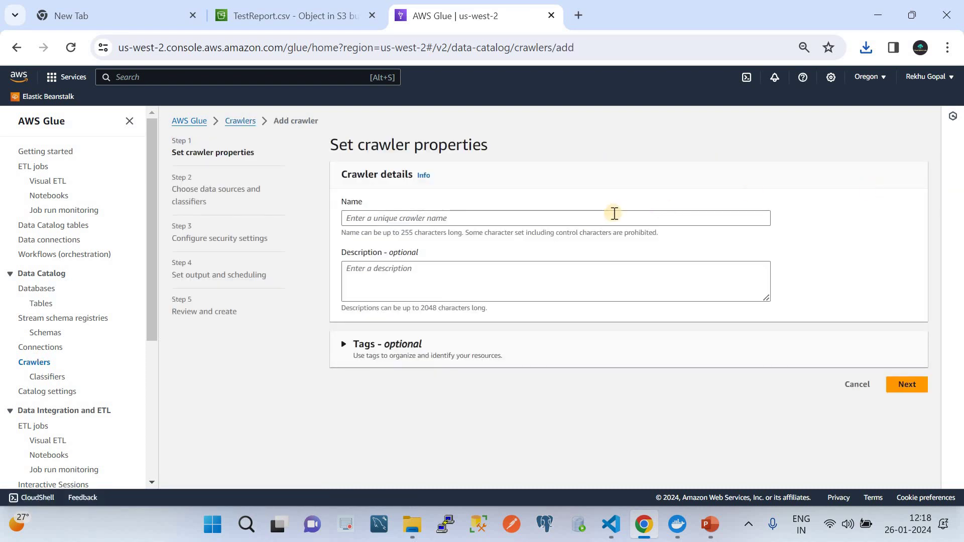
click(581, 219)
click(581, 219)
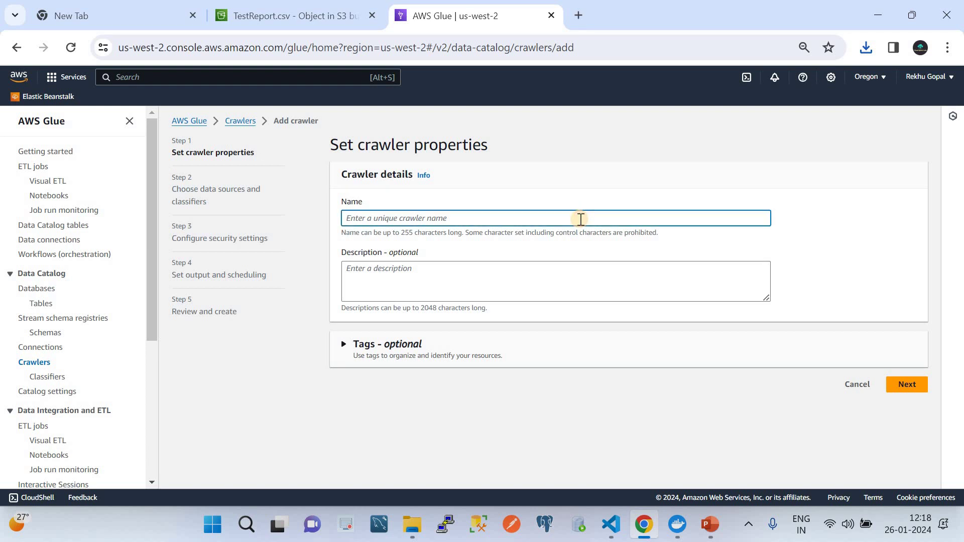
text(dataextractfromsource)
click(710, 526)
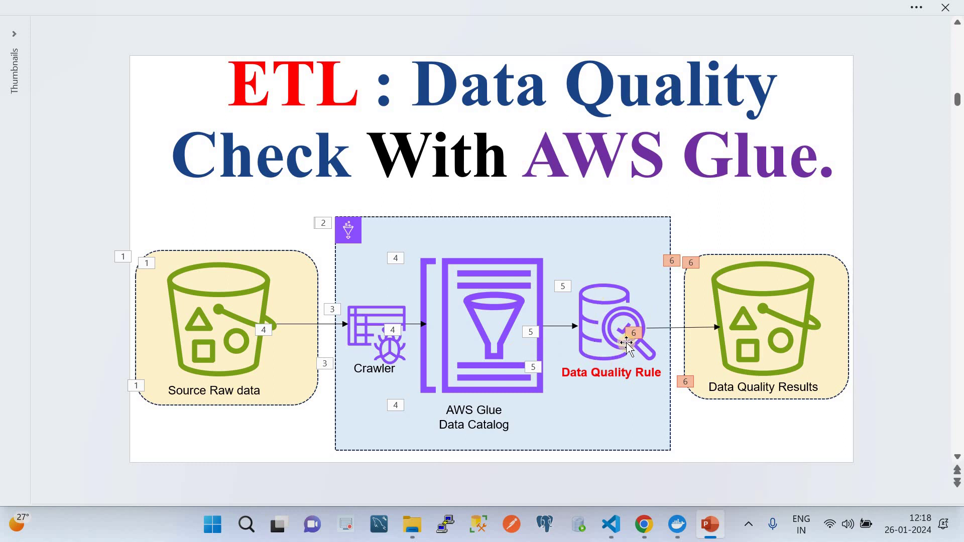
click(645, 526)
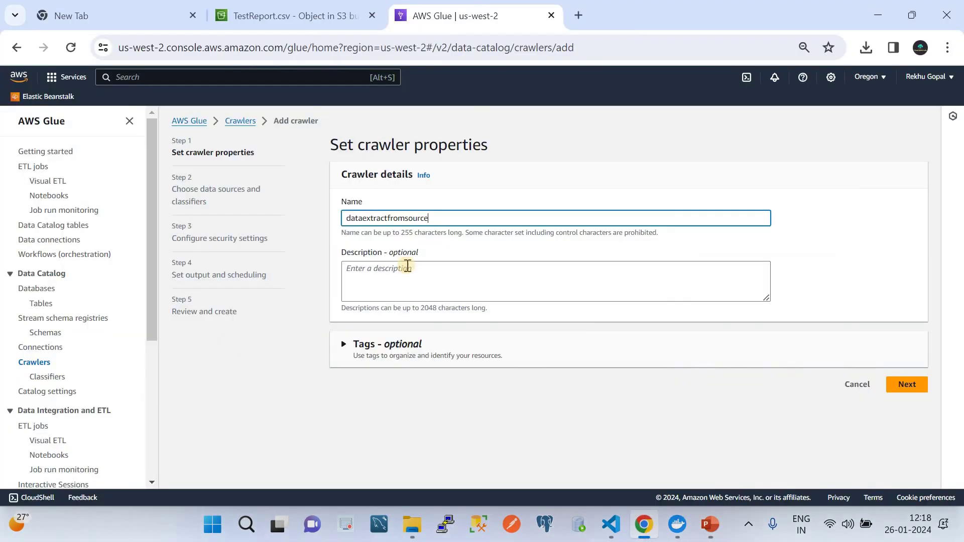
click(905, 385)
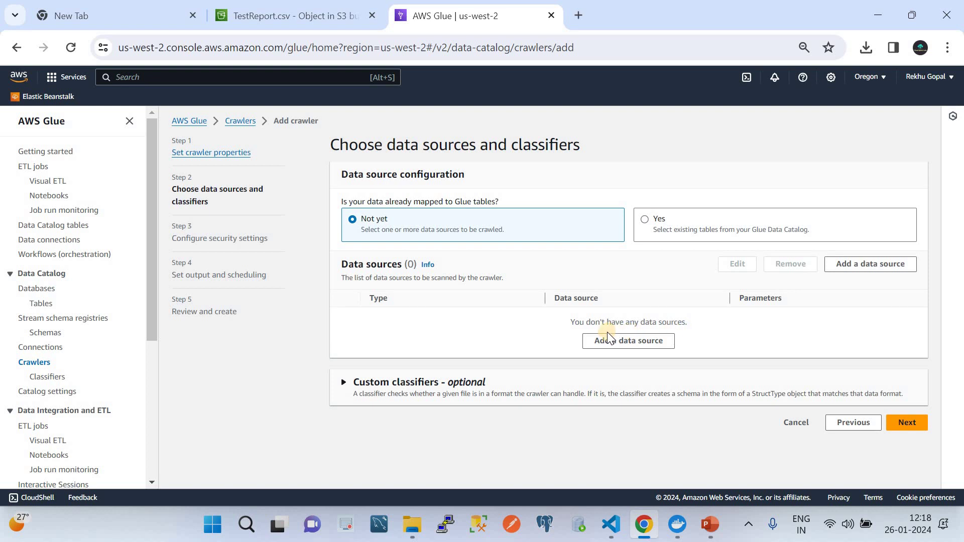
Add the S3 bucket databucketsourceside as the crawler's data source and continue to the security settings
click(609, 340)
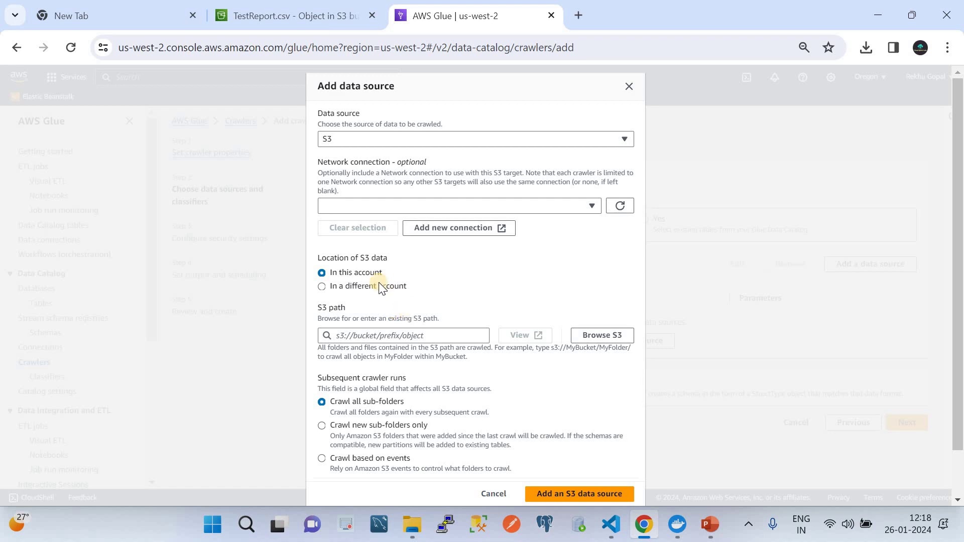
click(599, 334)
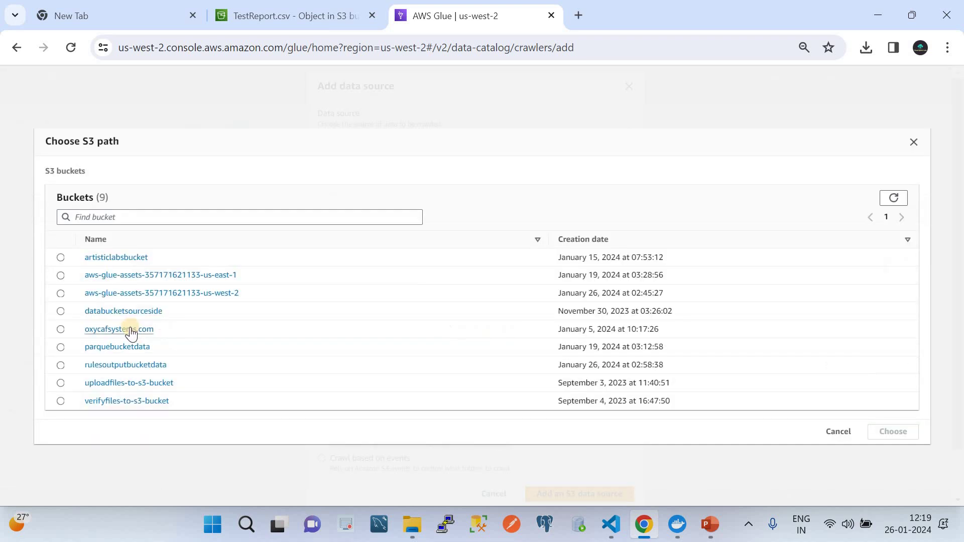
click(60, 311)
click(880, 436)
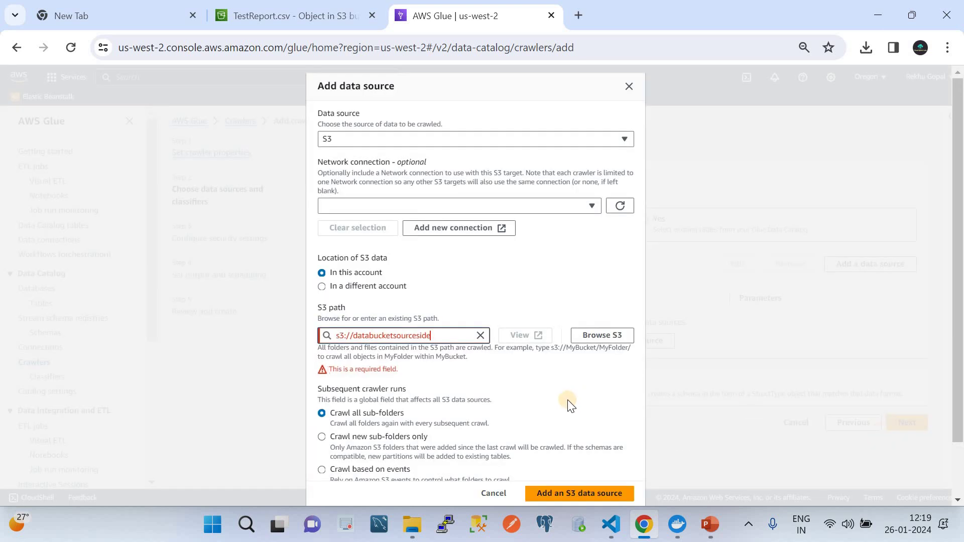
scroll(522, 399, down, 1)
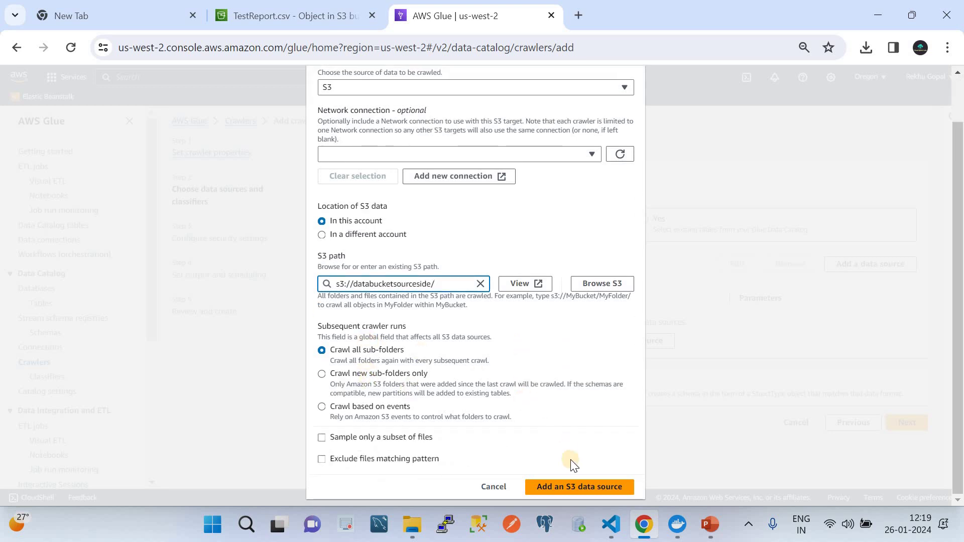
click(581, 487)
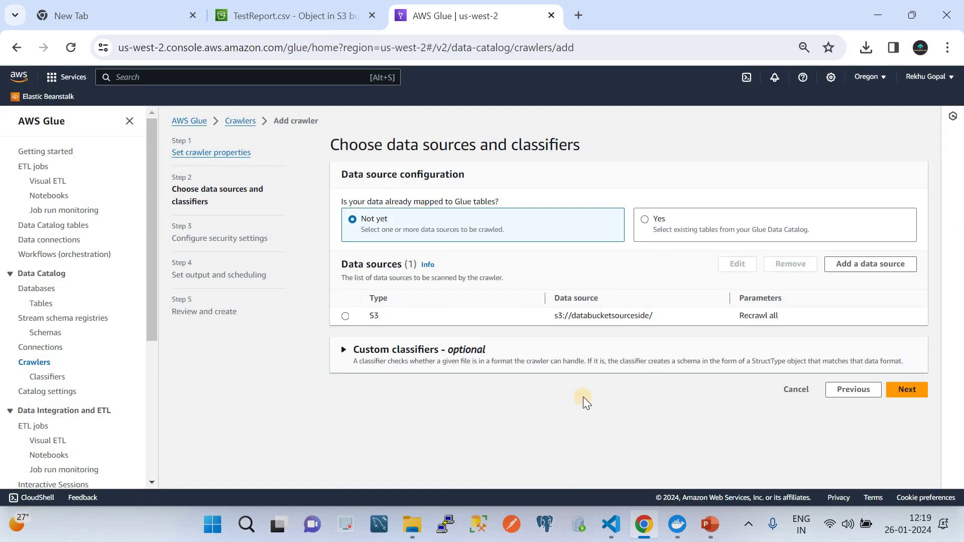
click(909, 390)
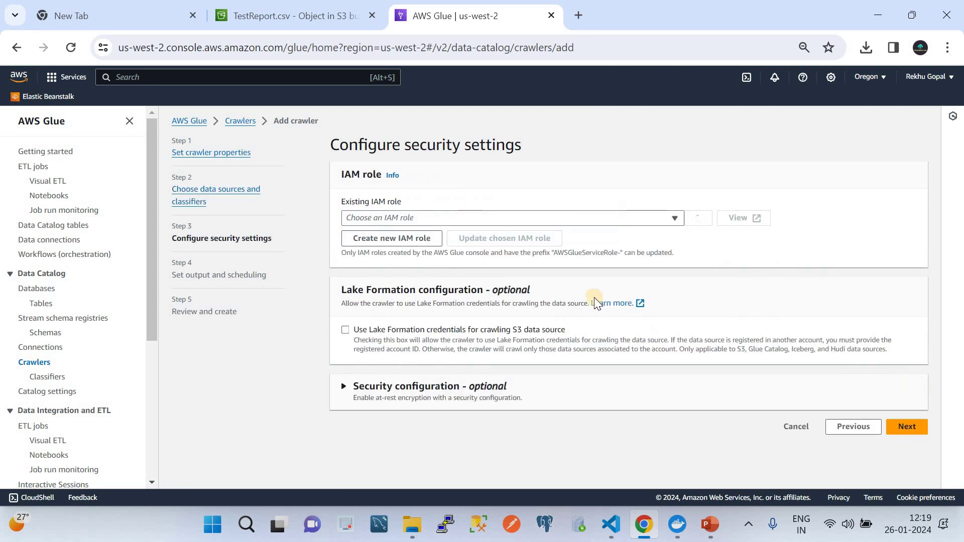
Assign the existing IAM role ETLlambdaAccessRole to the crawler and continue to output and scheduling
click(475, 217)
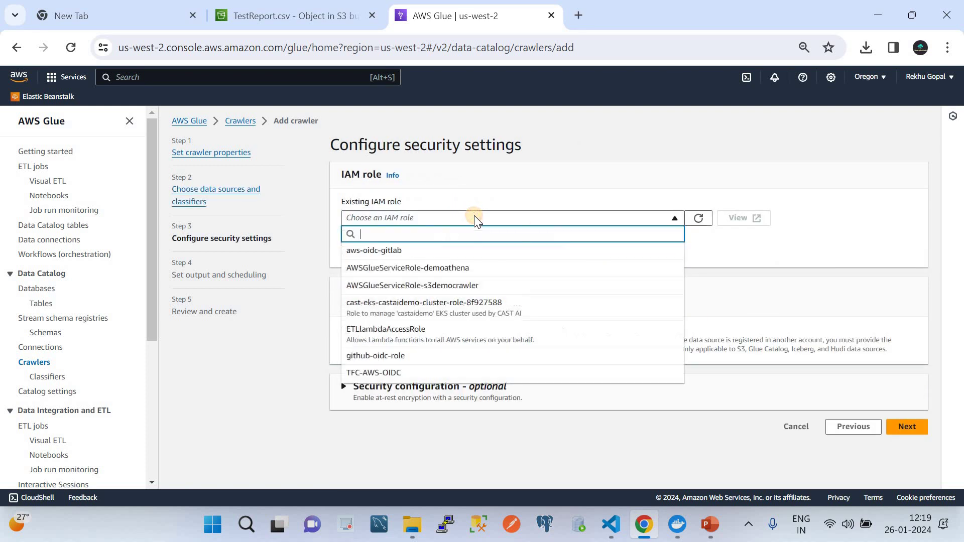
click(435, 329)
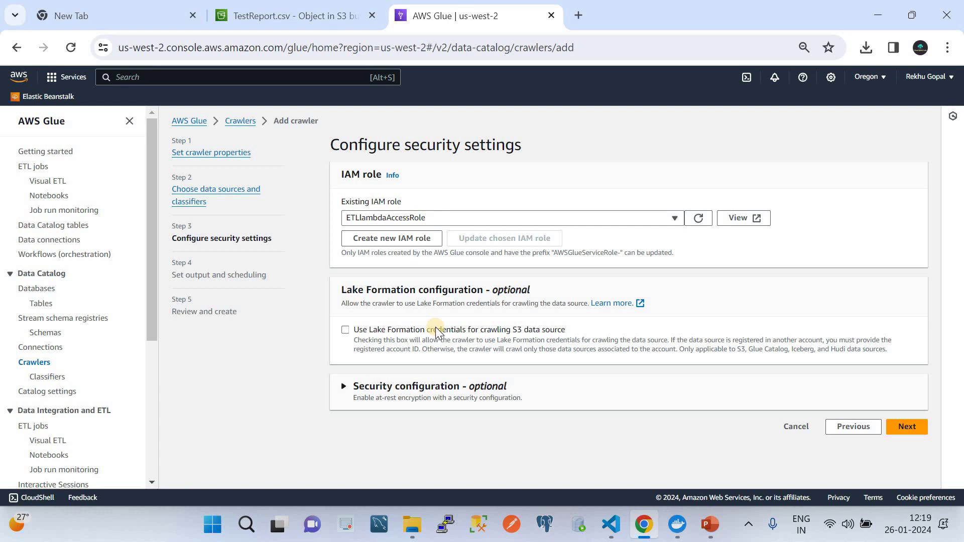
click(908, 426)
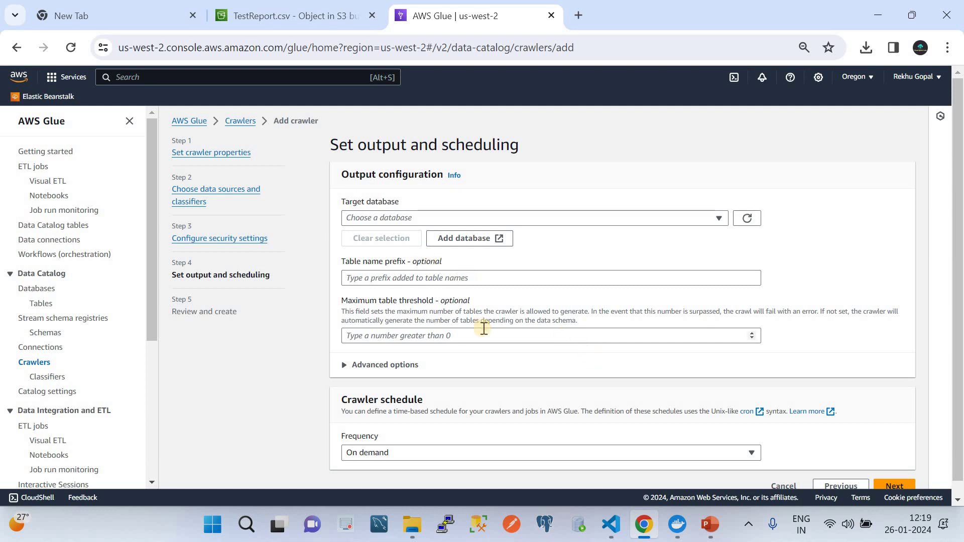
Create a new Data Catalog database named demodb for the crawler's output
click(452, 240)
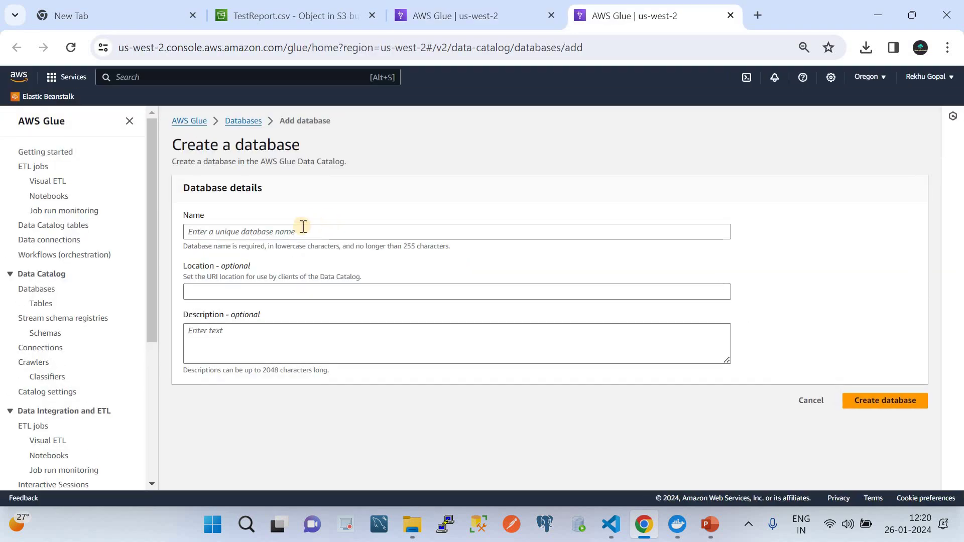
click(304, 228)
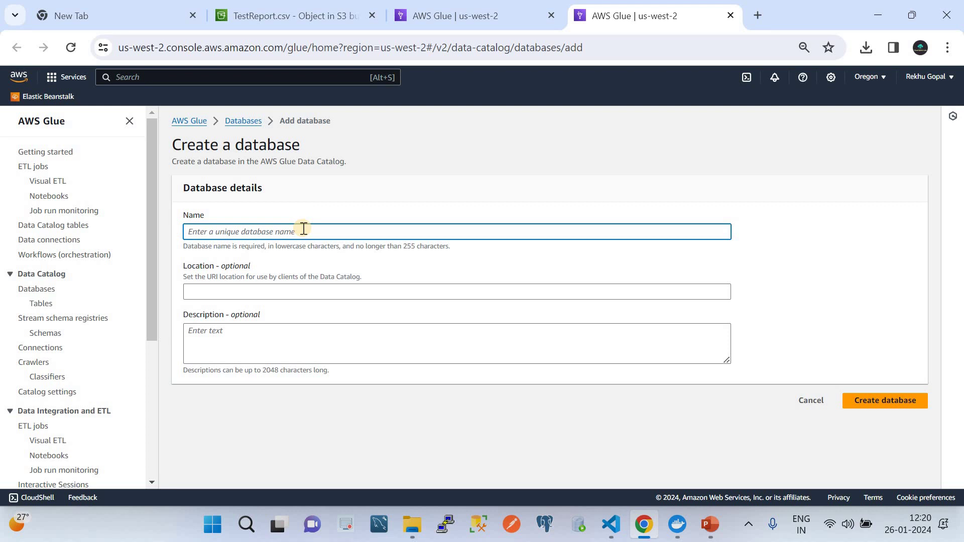
text(democdb)
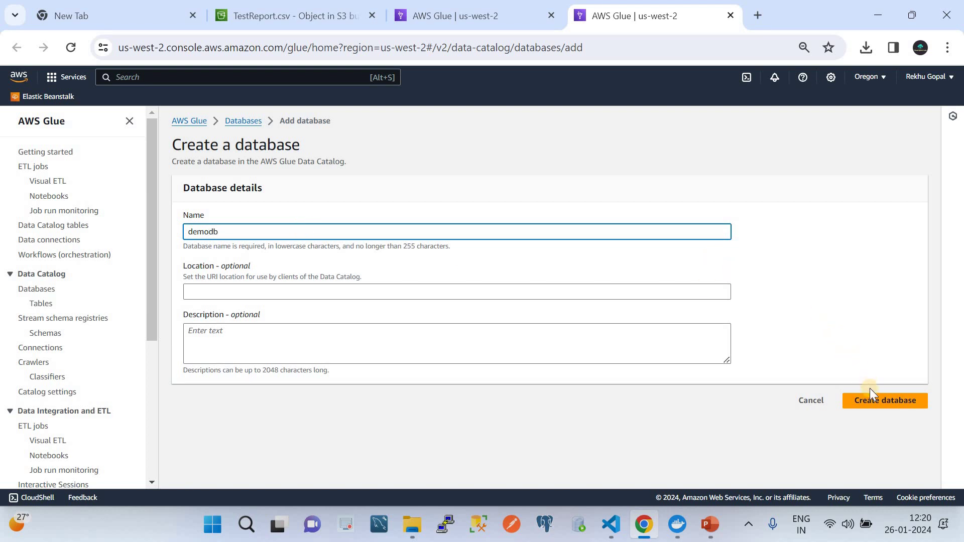
click(872, 401)
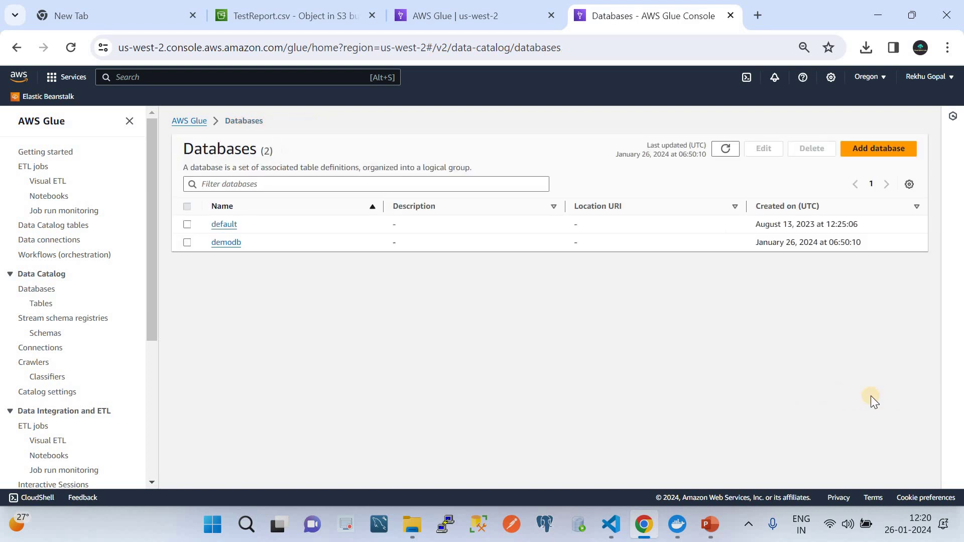
Return to the crawler setup, refresh the available databases and choose demodb as the target database
click(472, 7)
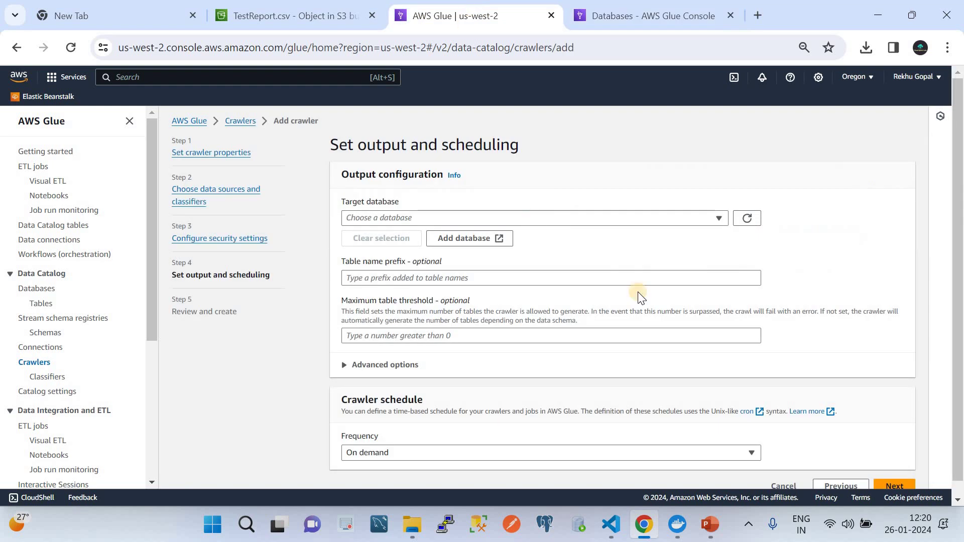
click(748, 219)
click(713, 218)
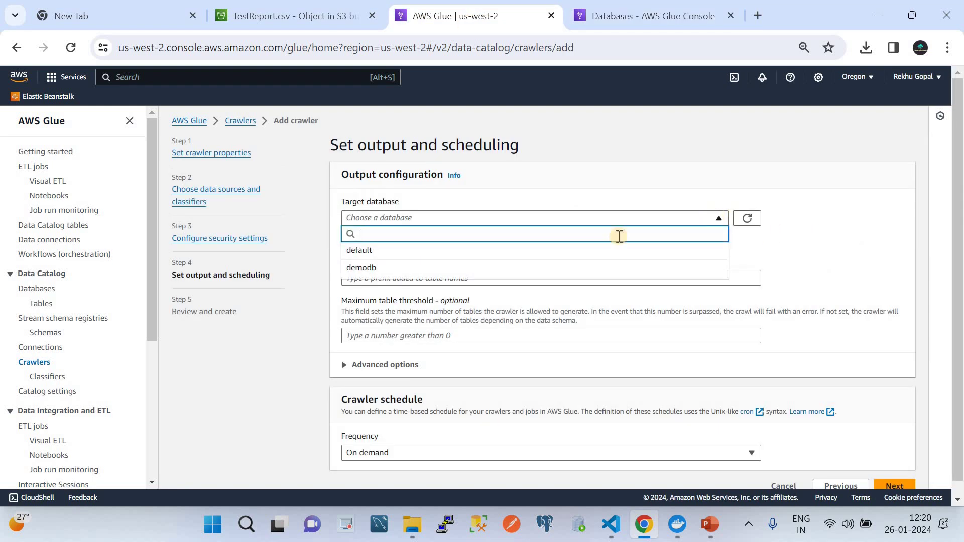
click(368, 269)
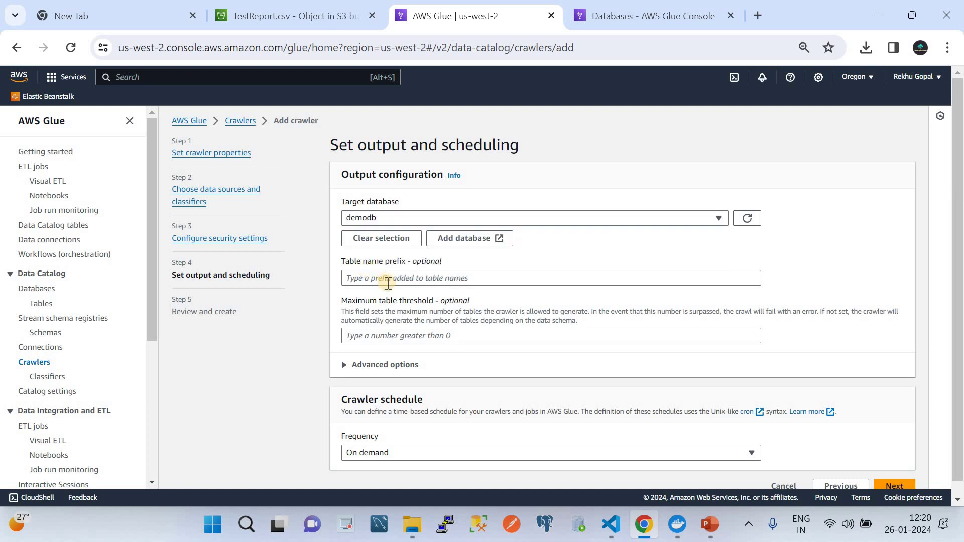
Set the crawler's table name prefix to dataquality_
click(389, 283)
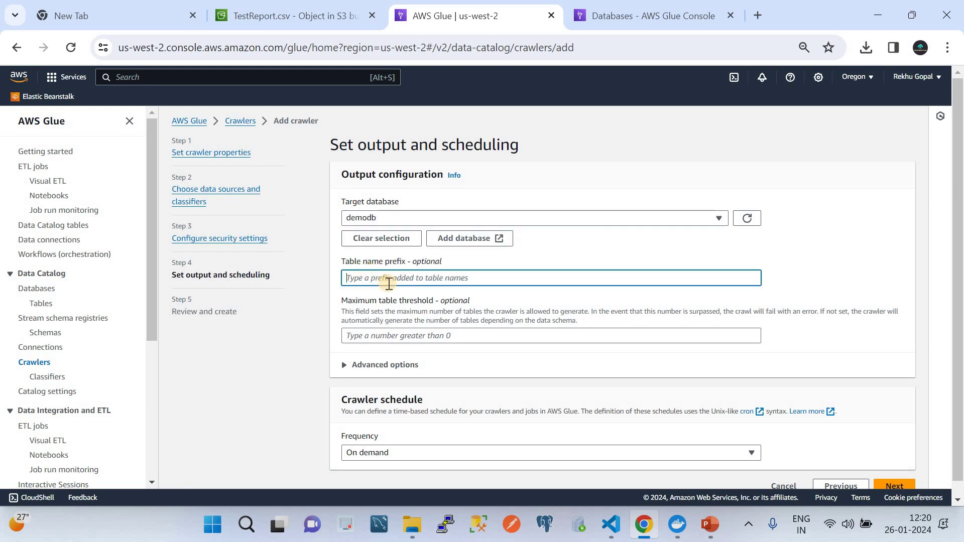
text(etl_)
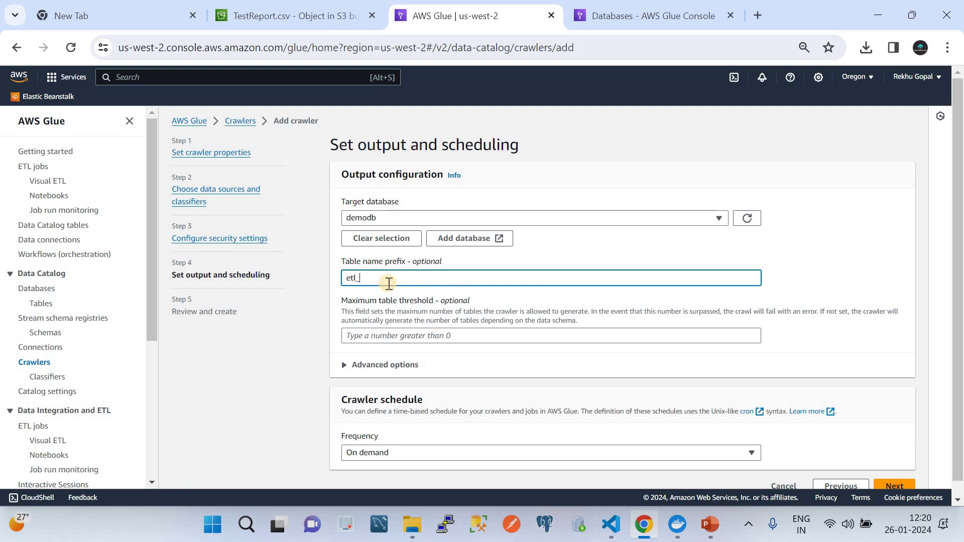
key(BackSpace)
key(BackSpace)
key(BackSpace)
key(BackSpace)
text(data)
scroll(549, 341, down, 1)
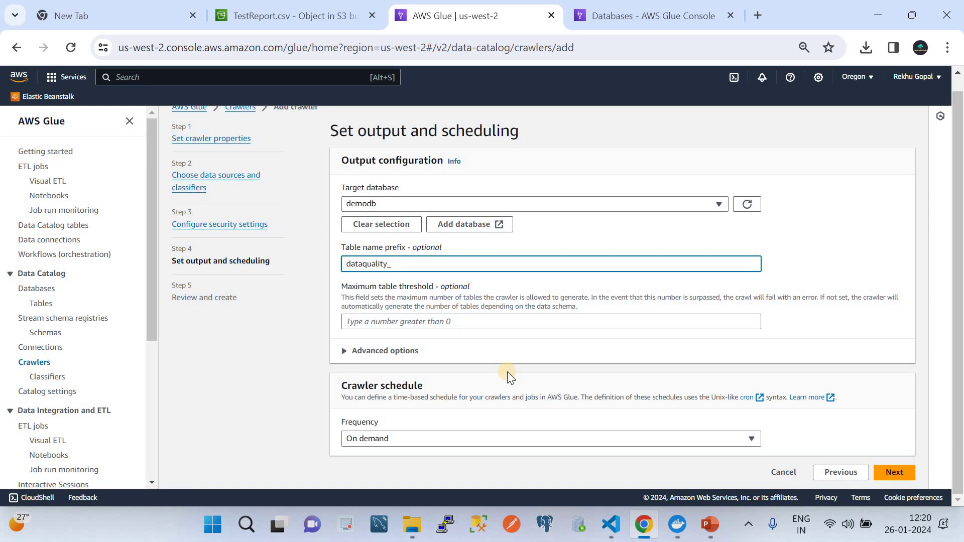
Proceed to the crawler's configuration review and create the crawler
click(896, 472)
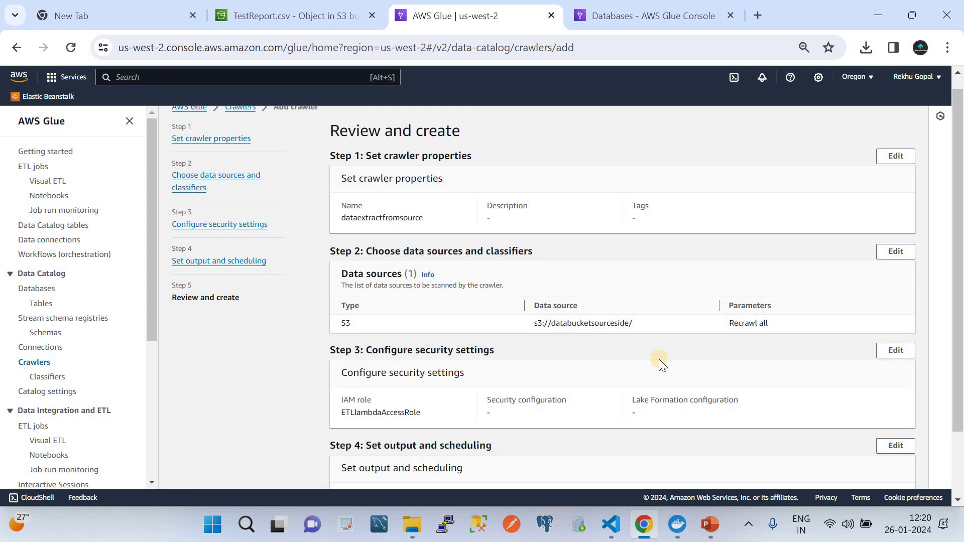
scroll(659, 360, down, 2)
click(883, 475)
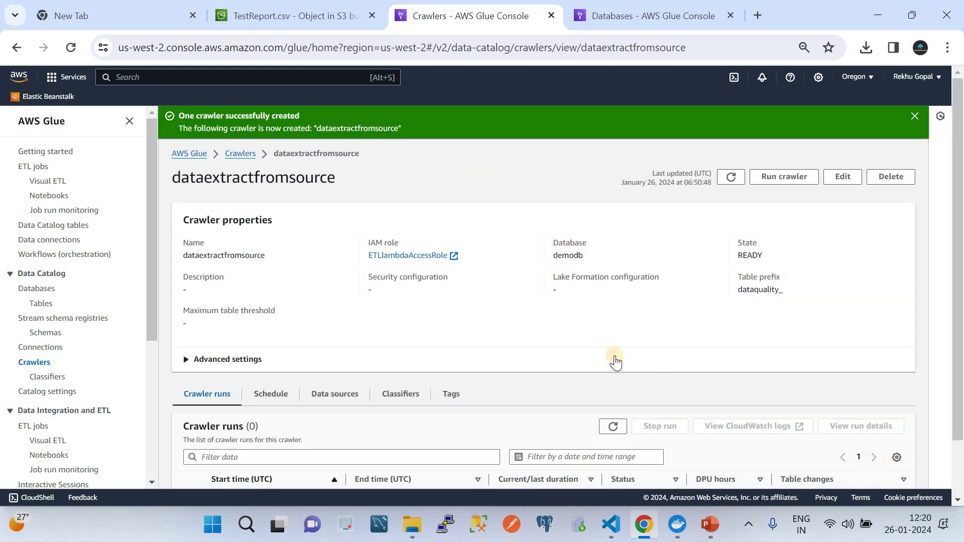
Go to the list of crawlers and run the dataextractfromsource crawler
click(240, 154)
click(704, 222)
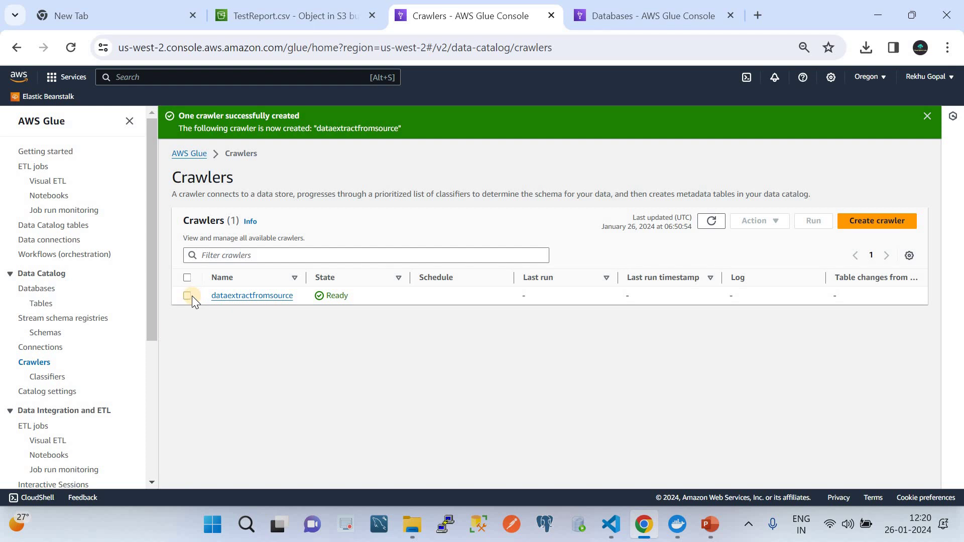
click(191, 297)
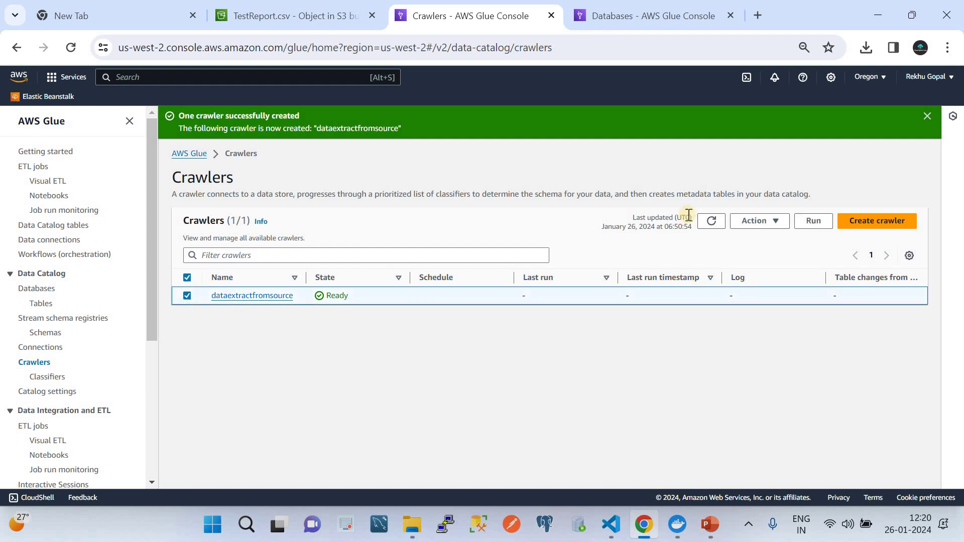
click(817, 219)
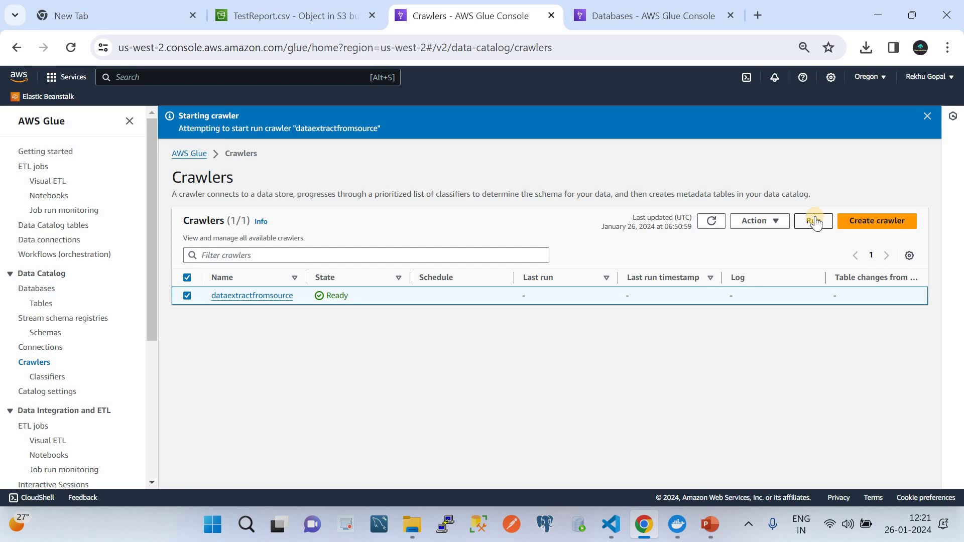
click(815, 221)
click(925, 155)
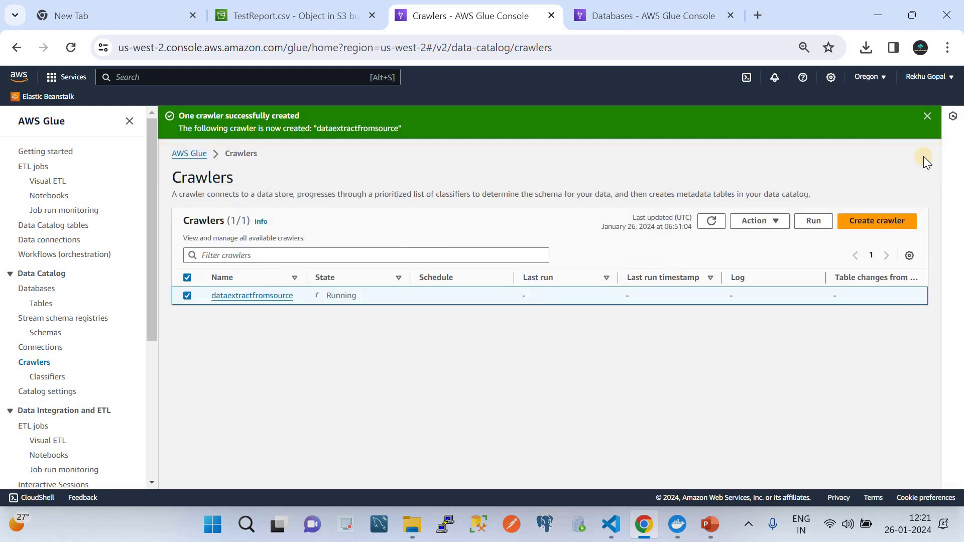
Refresh the crawlers list to check the run, and switch to PowerPoint to view the data quality pipeline diagram
click(928, 116)
click(712, 189)
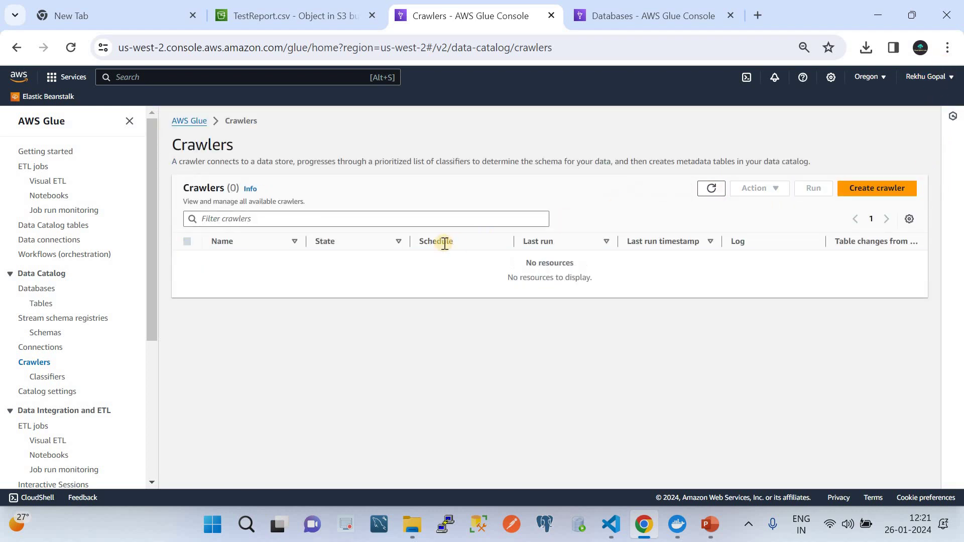
click(713, 527)
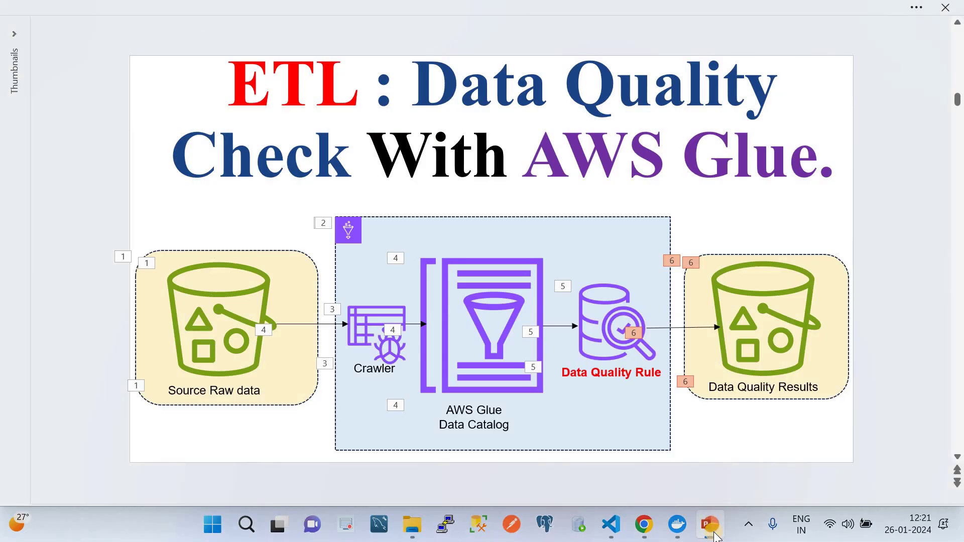
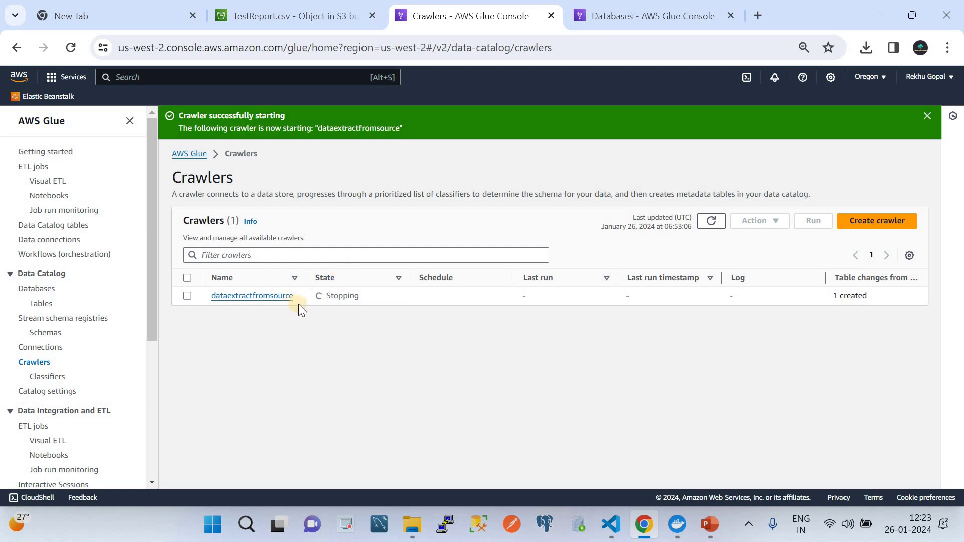
Refresh the Data Catalog tables and open the dataquality_databucketsourceside table to examine its details and schema
click(41, 304)
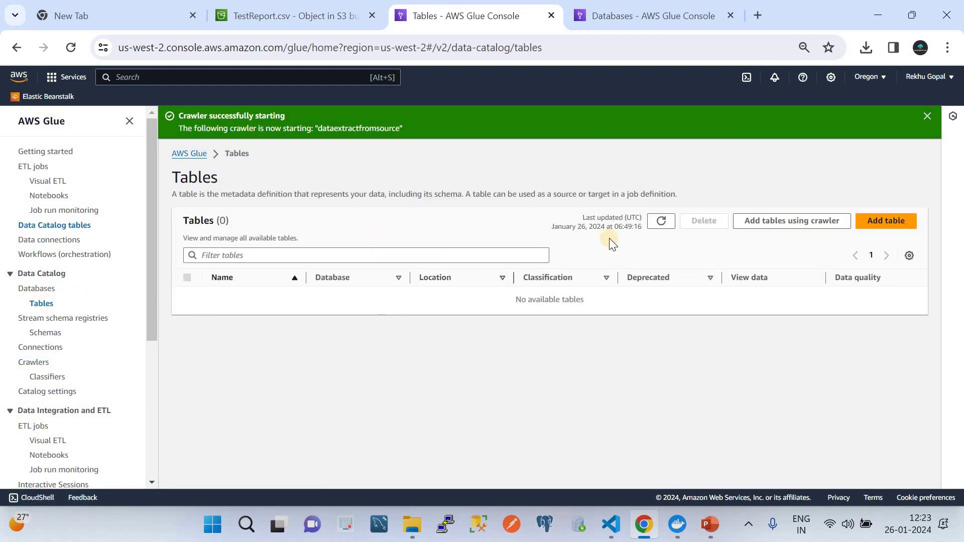
click(661, 221)
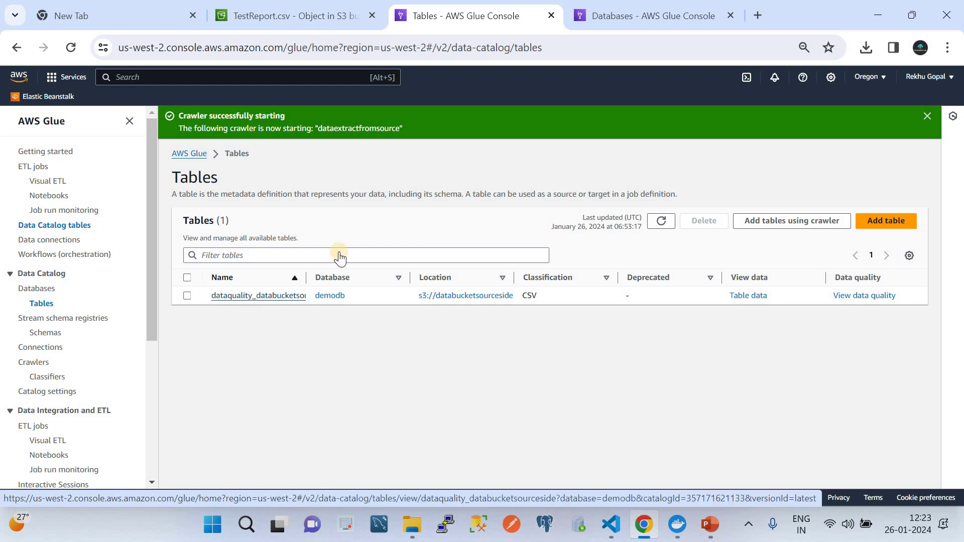
click(927, 115)
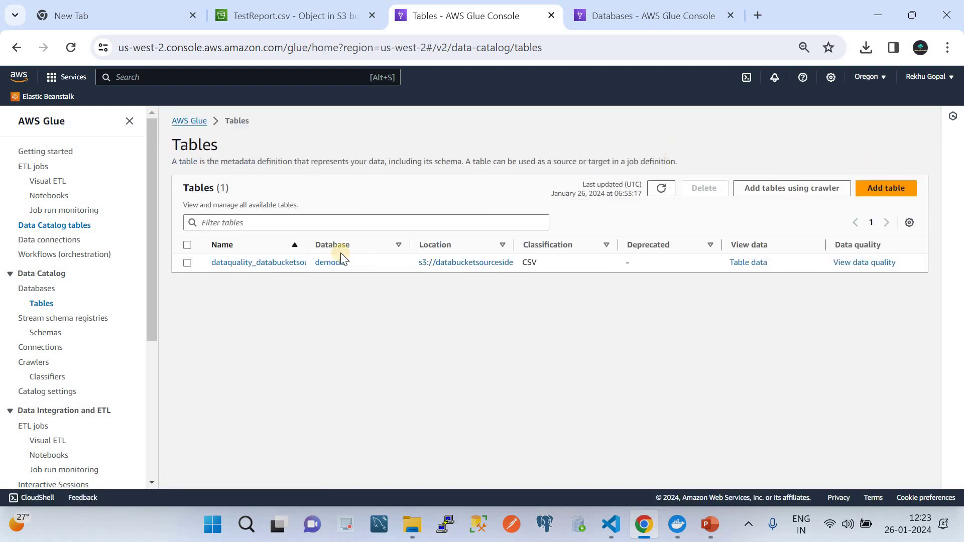
click(279, 264)
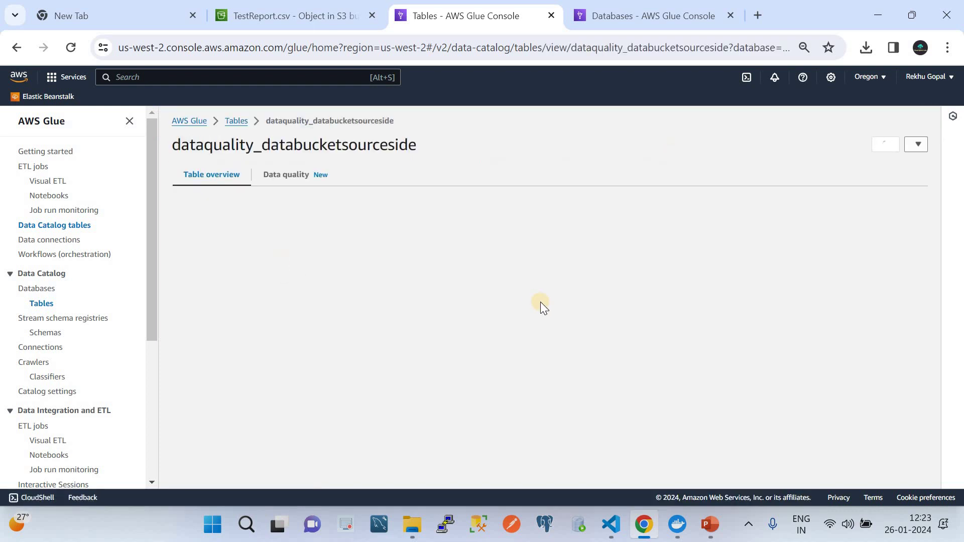
scroll(540, 302, down, 2)
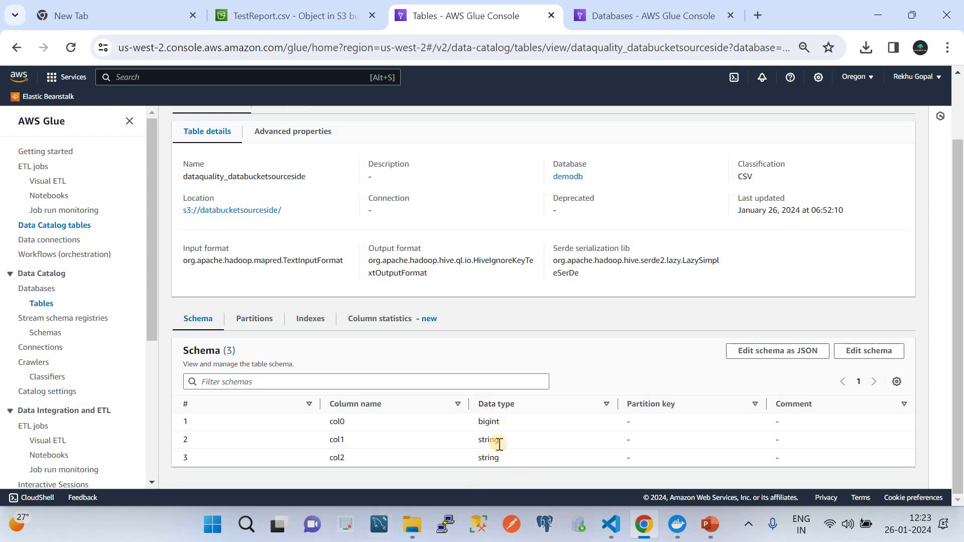
Review the table's partitions, indexes and column statistics, and check the pipeline diagram in PowerPoint before returning to Chrome
click(259, 322)
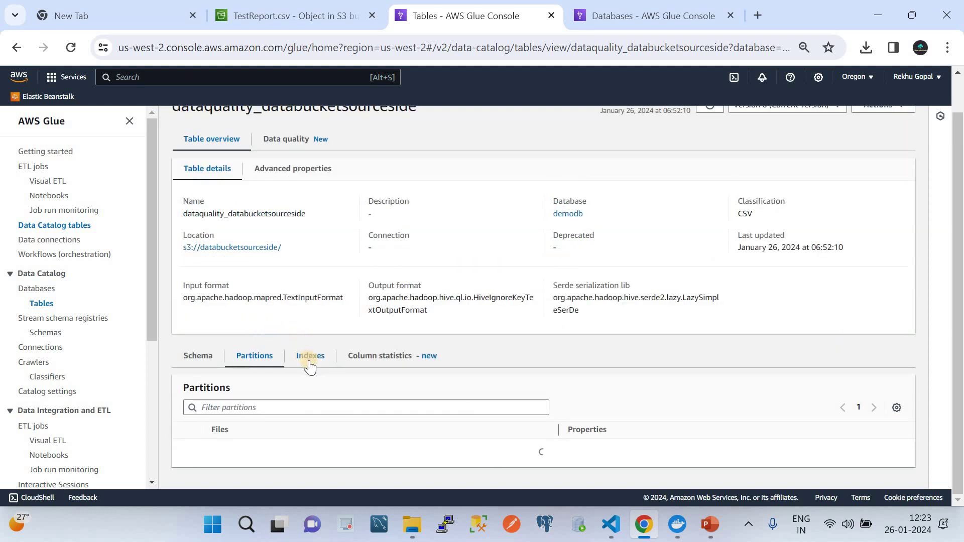
click(309, 360)
scroll(412, 356, down, 2)
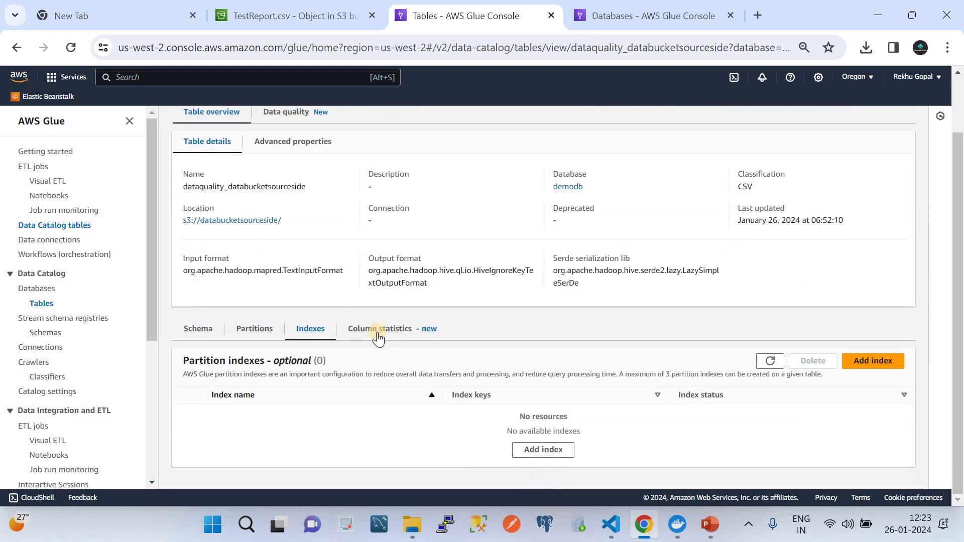
click(367, 329)
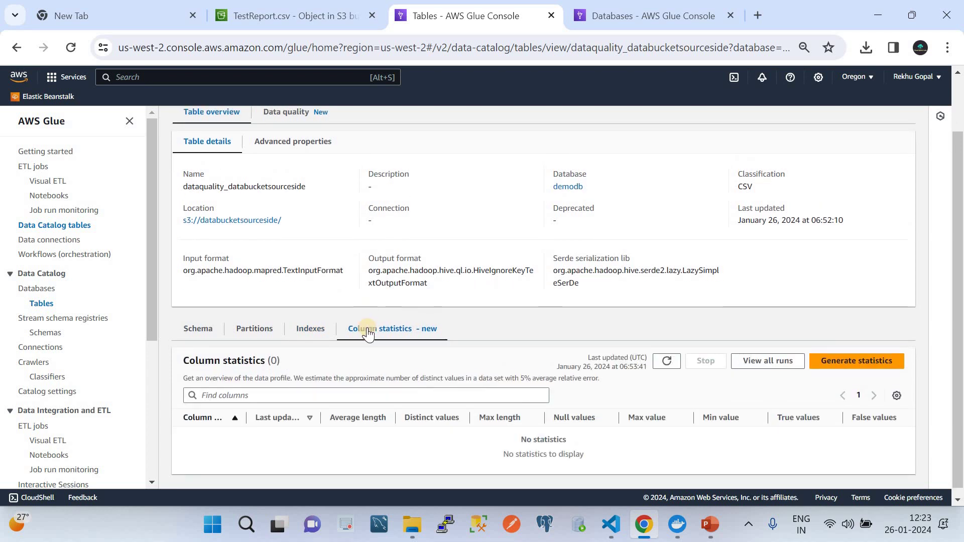
scroll(399, 391, up, 1)
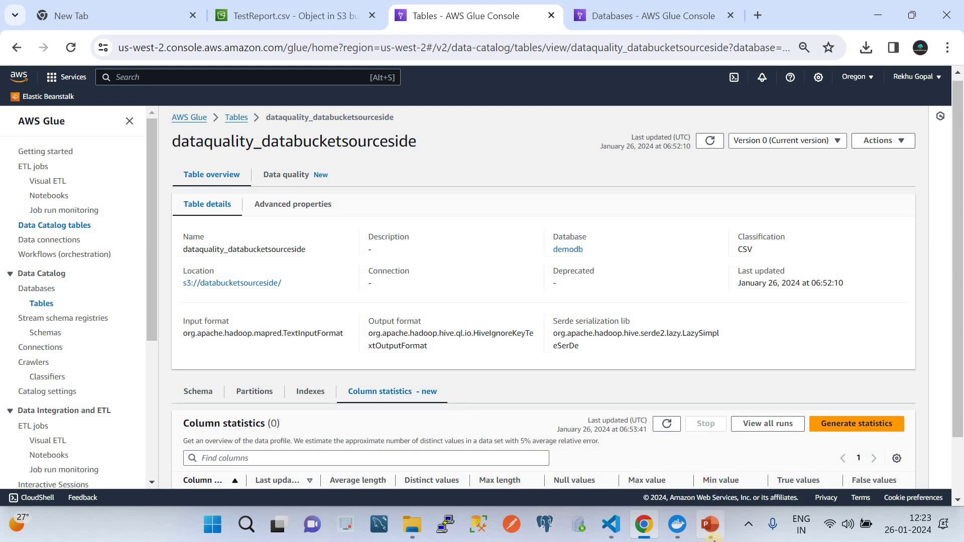
click(709, 524)
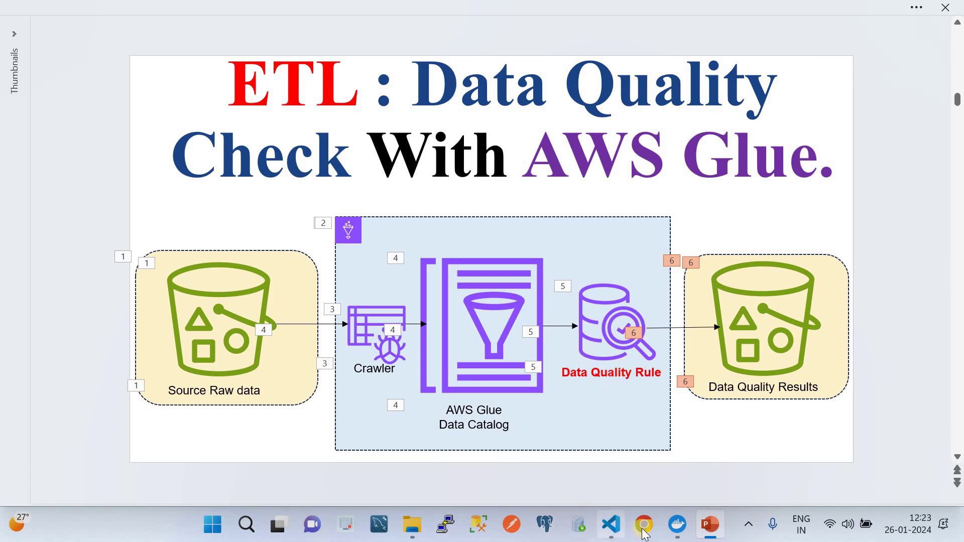
click(648, 442)
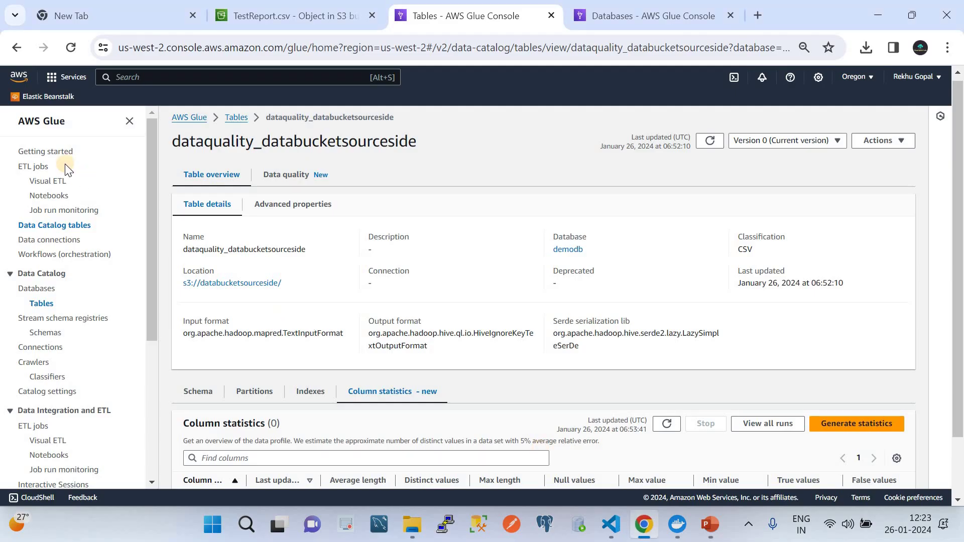
Create a new visual ETL job and add an AWS Glue Data Catalog source node to its canvas
click(49, 180)
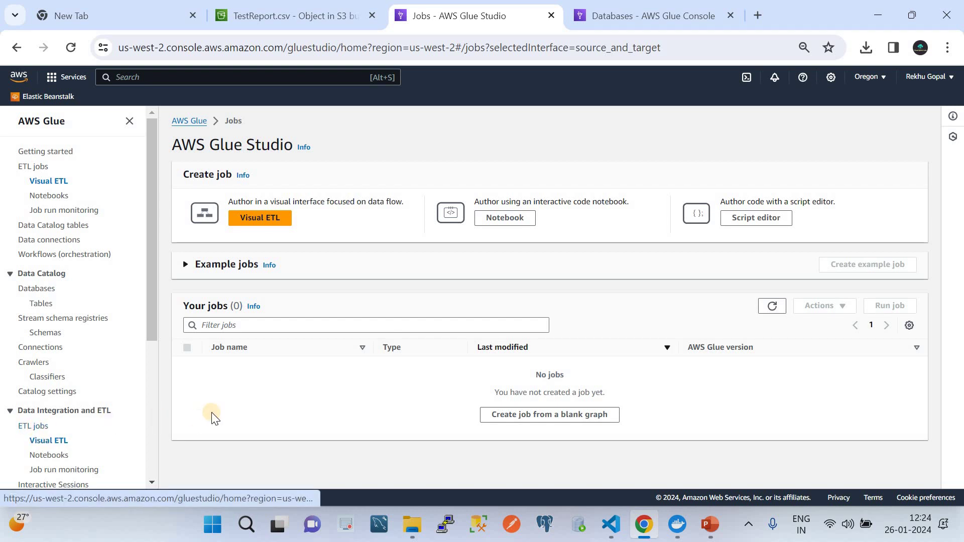
click(263, 221)
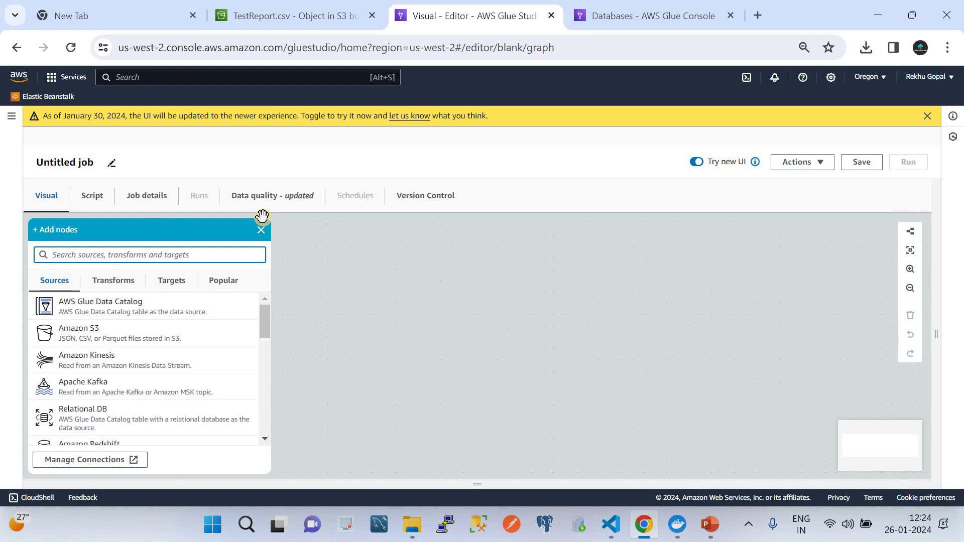
click(929, 117)
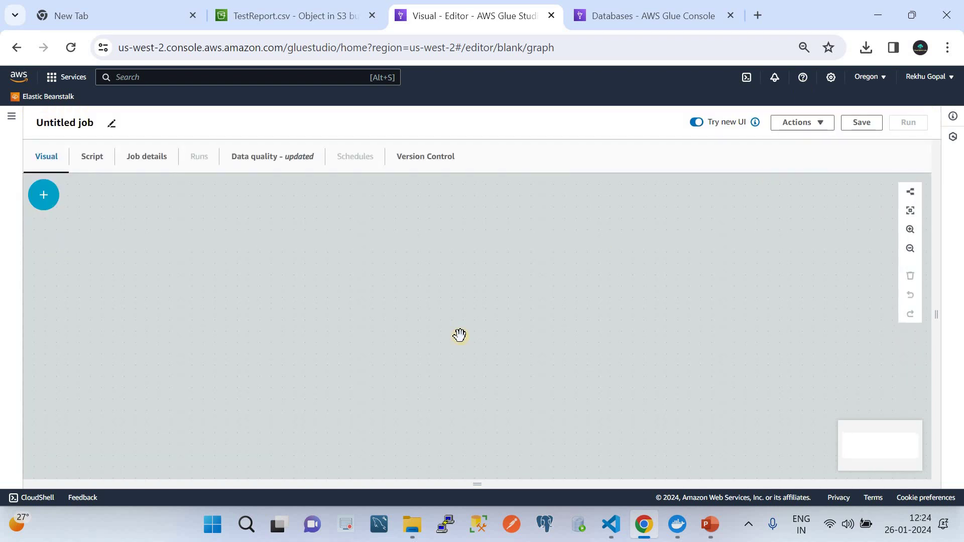
click(43, 201)
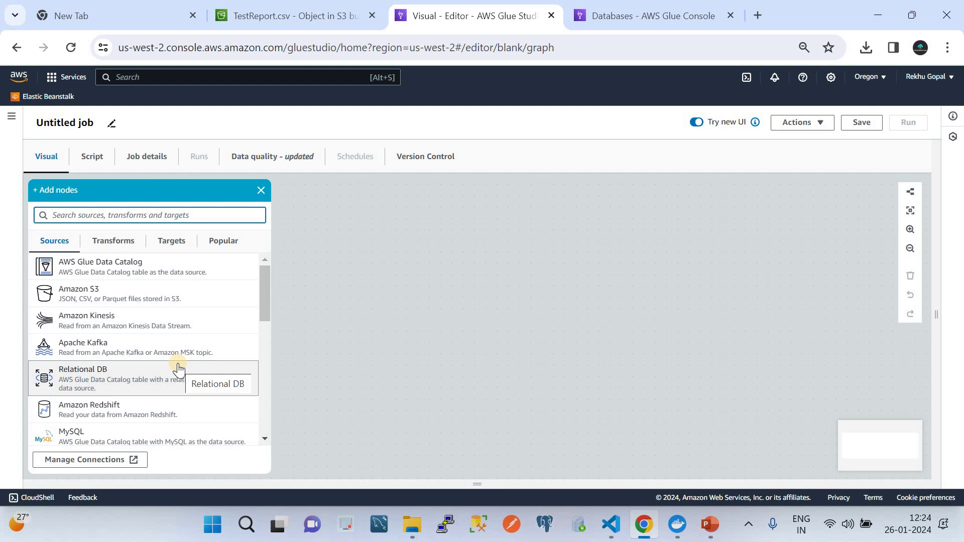
click(113, 273)
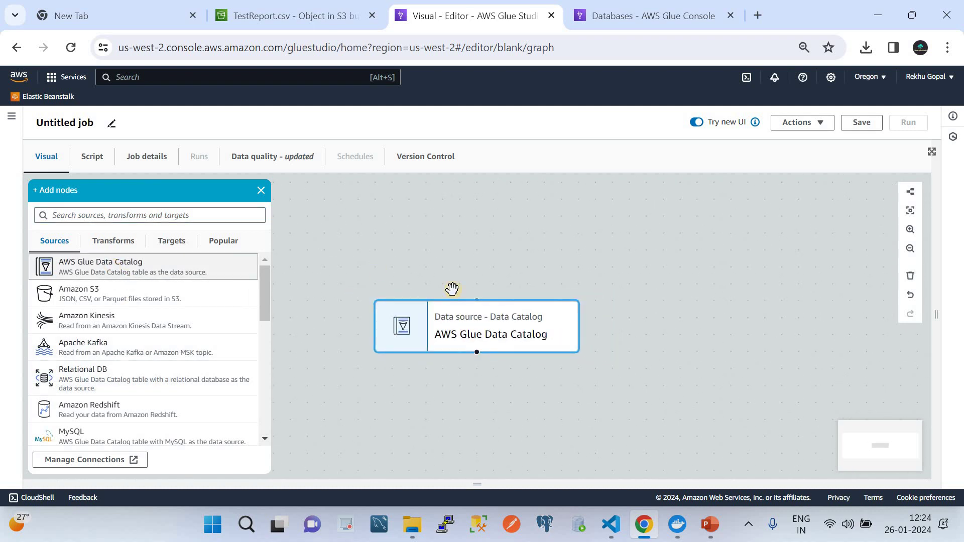
Consult the pipeline diagram in PowerPoint, return to the job in Chrome and display the Data Catalog source node's properties
click(710, 524)
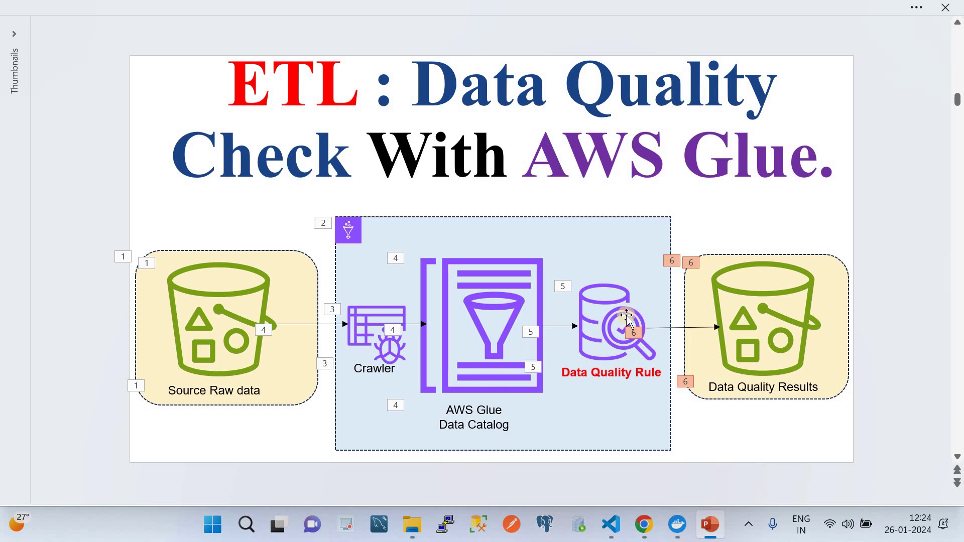
click(645, 525)
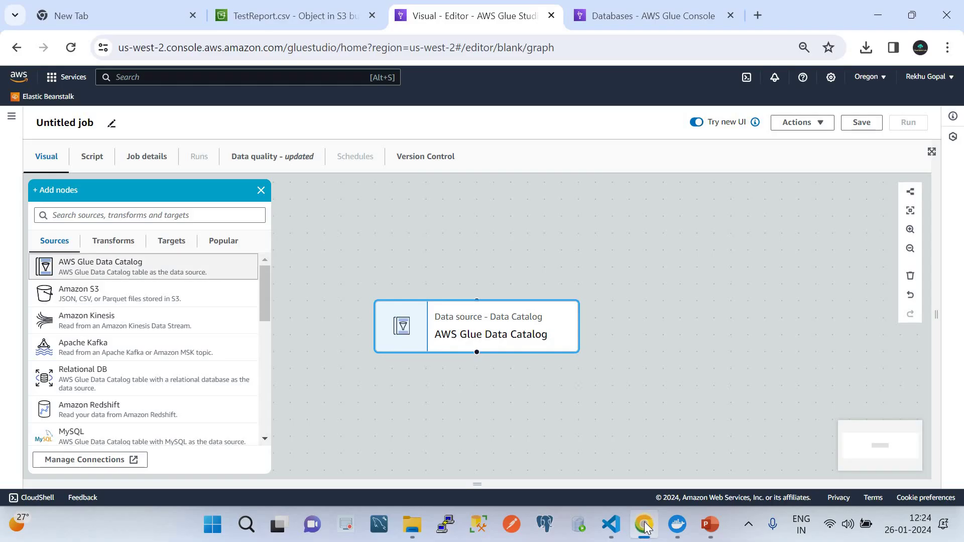
click(451, 330)
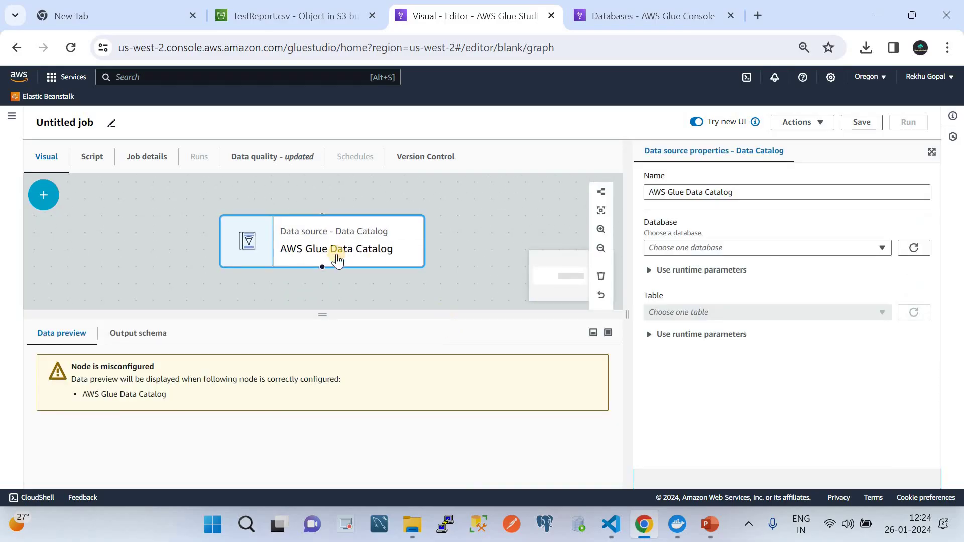
Rename the untitled job as Data_Quality_check_demo
click(96, 123)
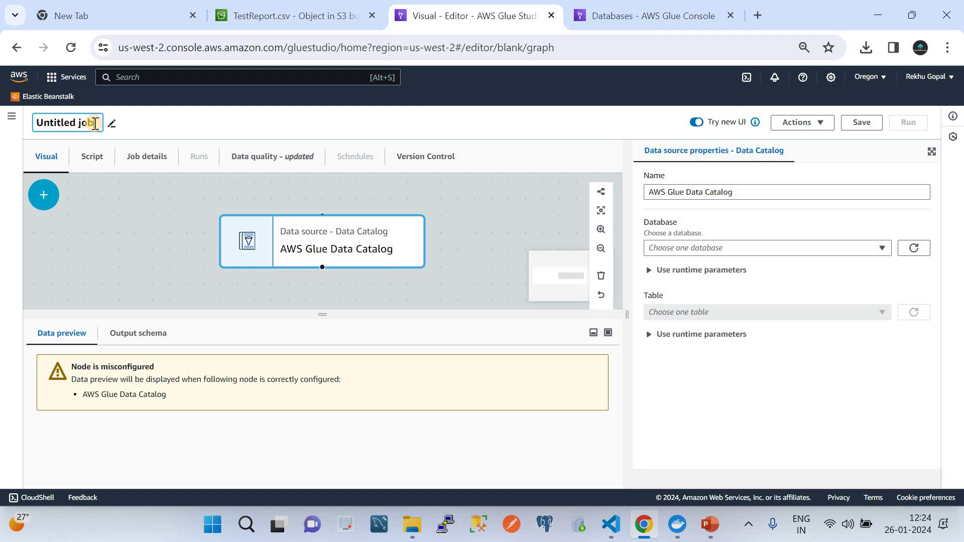
key(BackSpace)
key(BackSpace)
key(BackSpace)
key(BackSpace)
key(BackSpace)
key(BackSpace)
key(BackSpace)
key(BackSpace)
key(BackSpace)
key(BackSpace)
key(BackSpace)
key(BackSpace)
text(D)
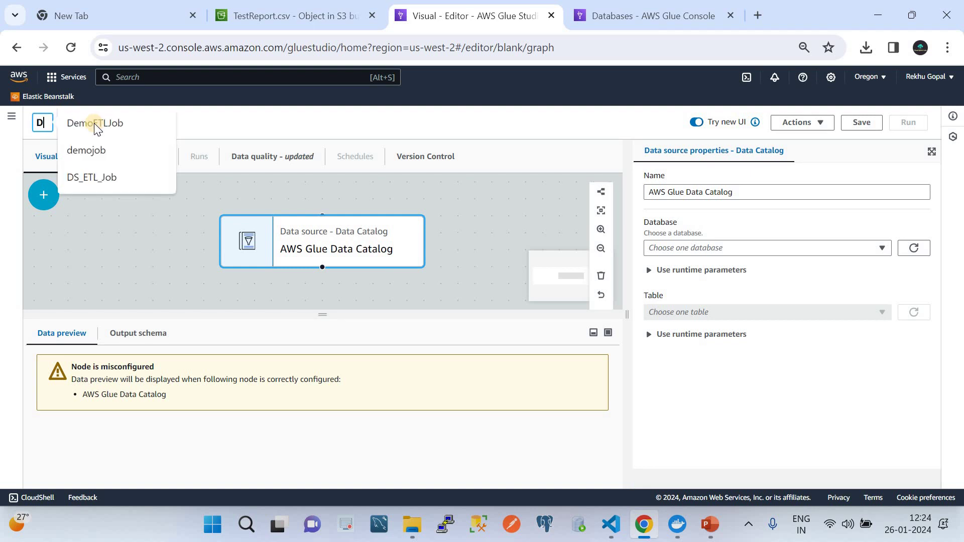
text(ata_Qu)
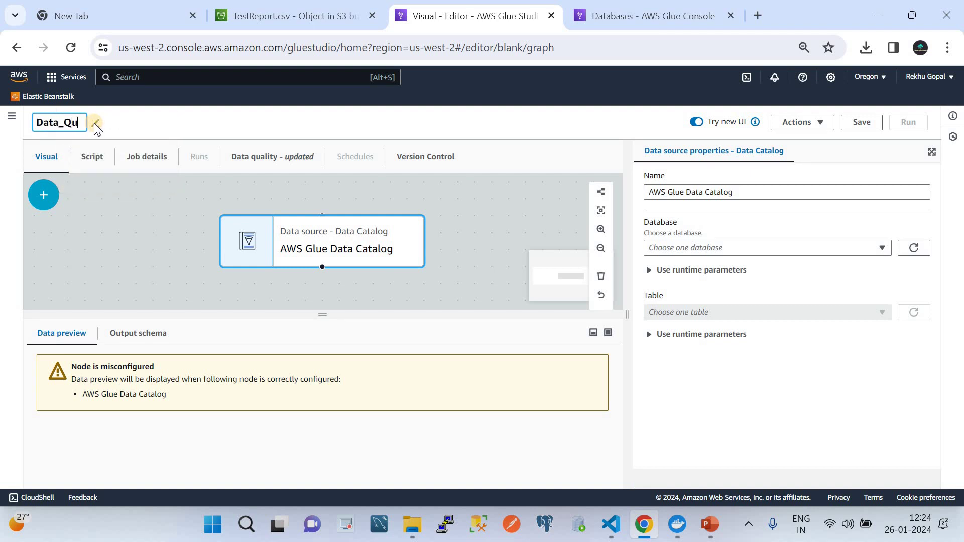
text(ality_check_demo)
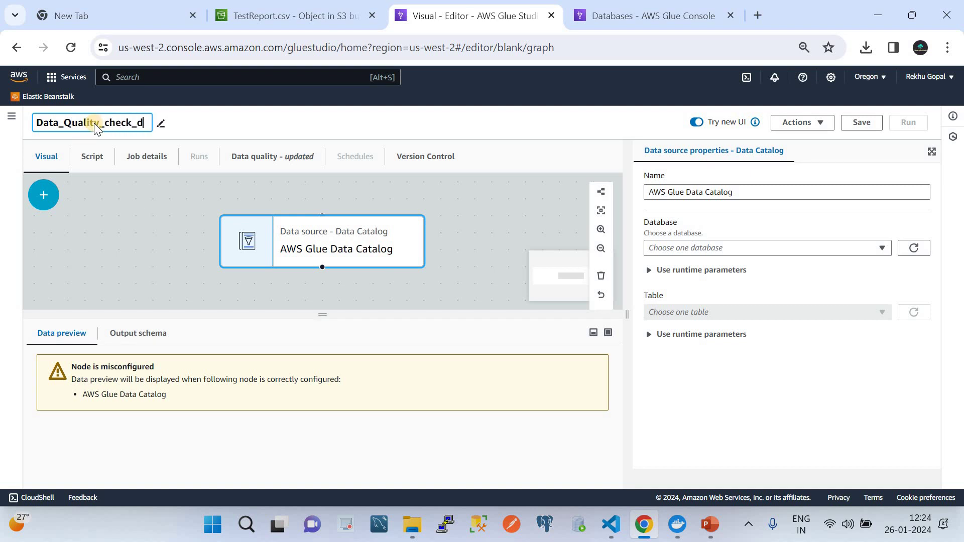
click(490, 112)
Configure the Data Catalog source node with database demodb and table dataquality_databucketsourceside
click(323, 249)
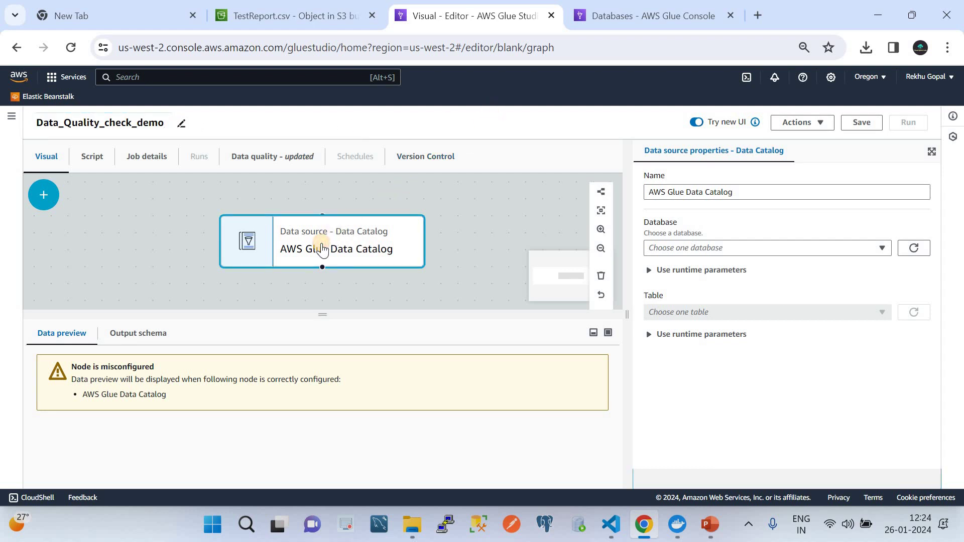
click(712, 248)
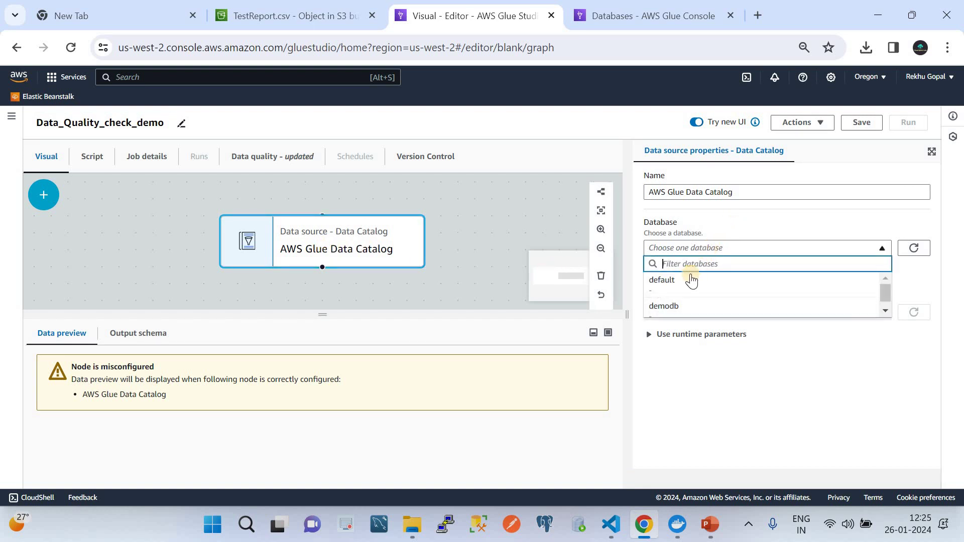
click(679, 306)
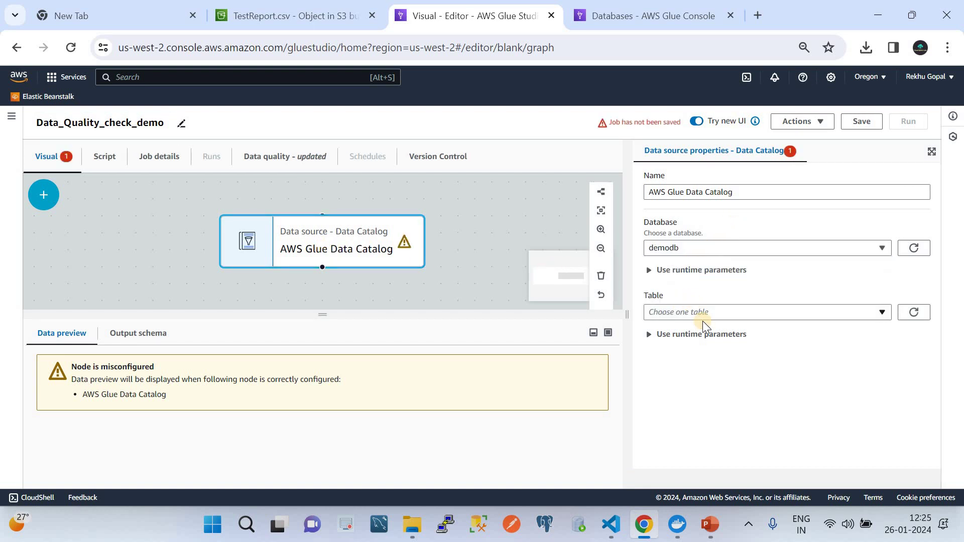
click(698, 317)
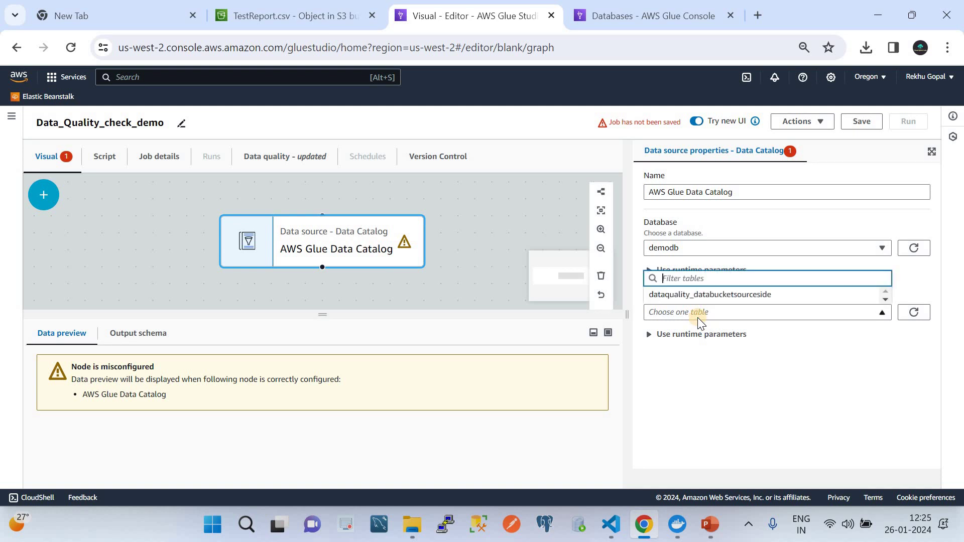
click(684, 296)
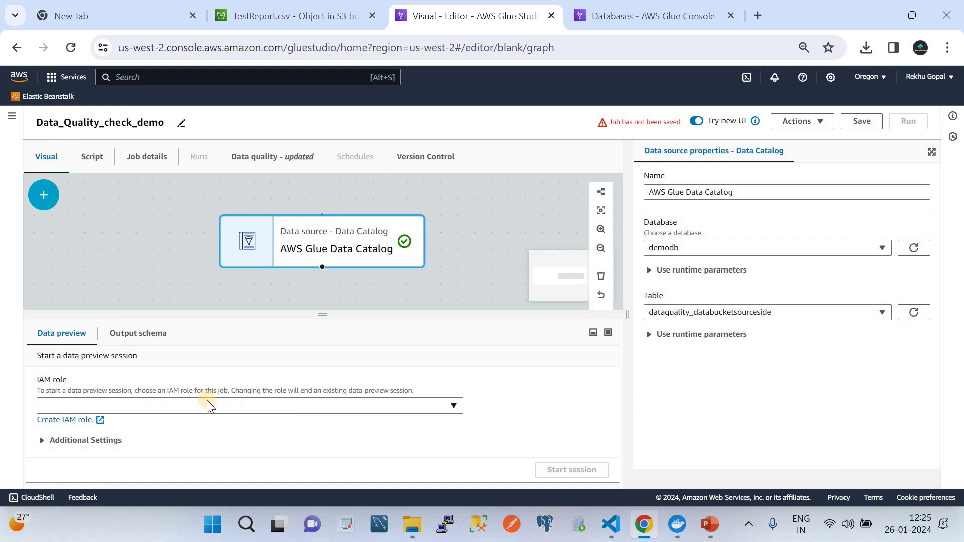
Start a data preview session for the Data Catalog source using the IAM role ETLlambdaAccessRole
click(209, 404)
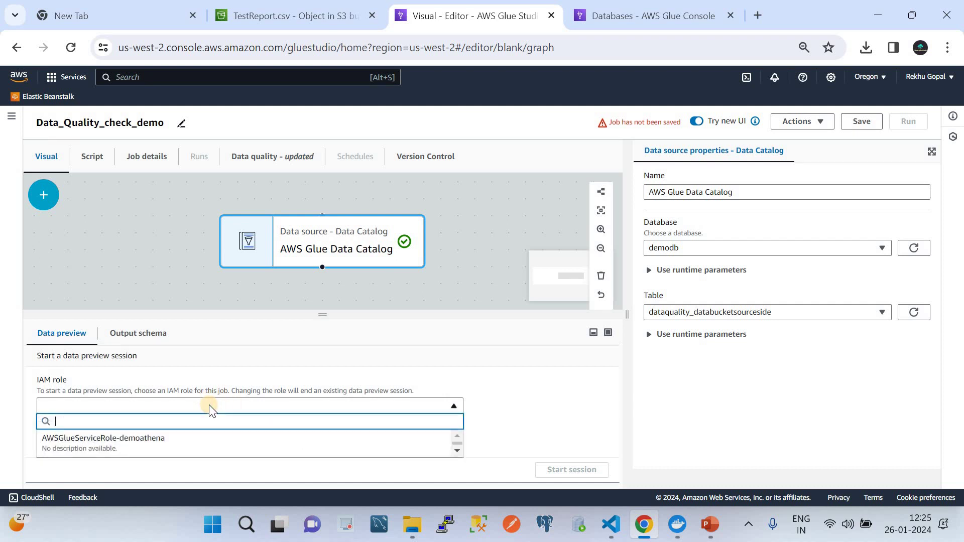
scroll(190, 441, down, 1)
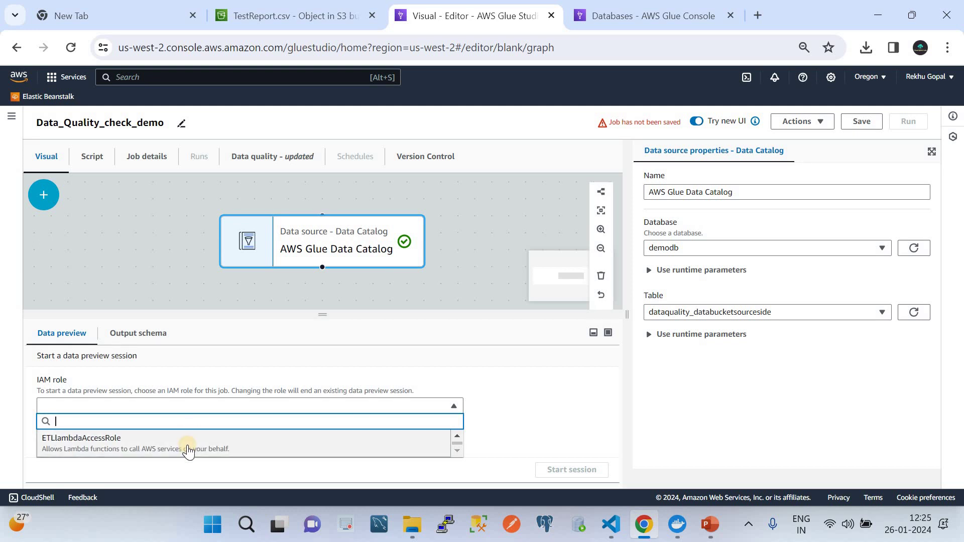
click(189, 445)
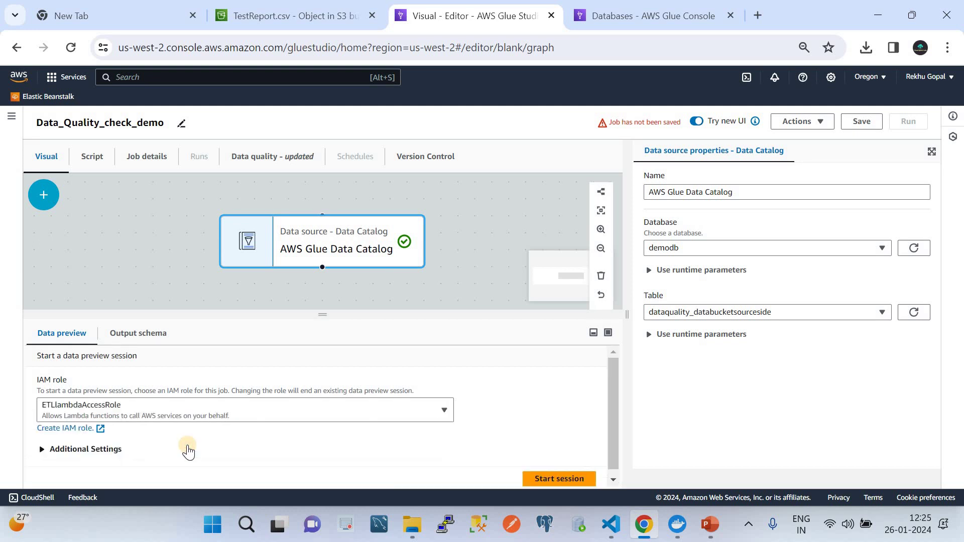
click(536, 479)
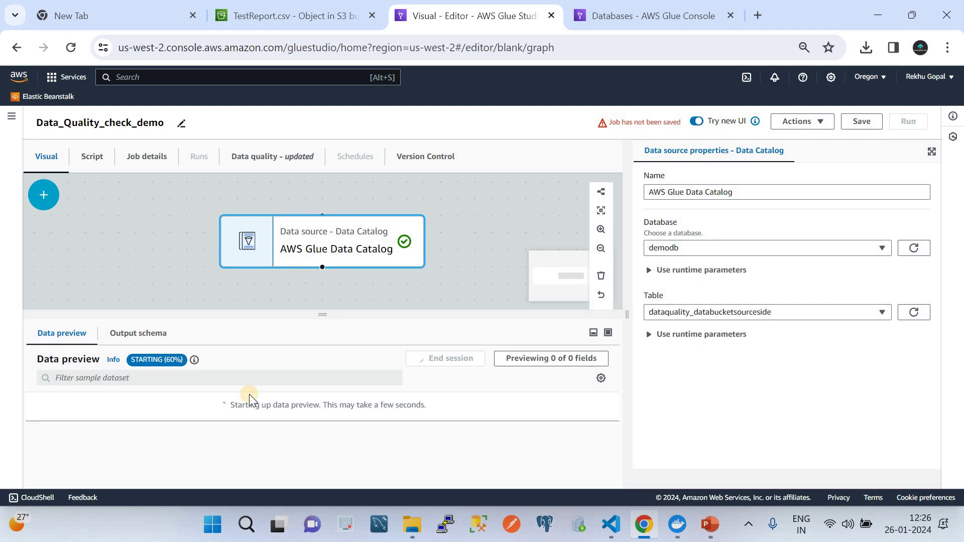
scroll(439, 261, down, 1)
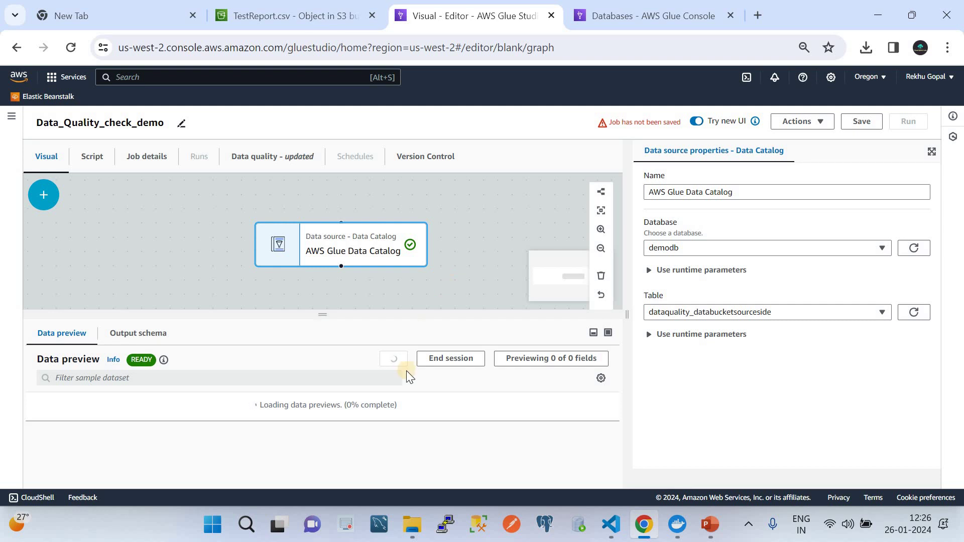
Open the downloaded TestReport.csv in Excel and compare its rows with the source node's data preview in Chrome
click(865, 50)
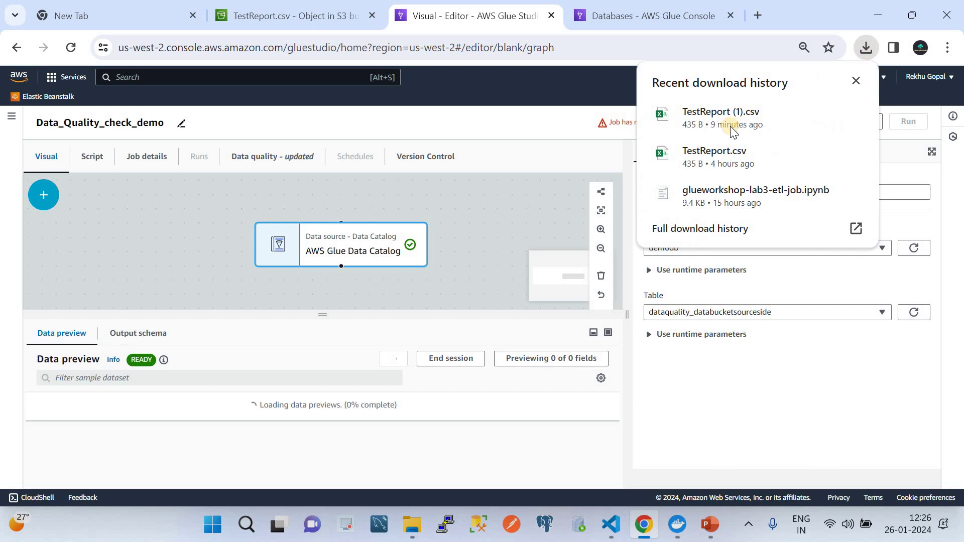
click(715, 154)
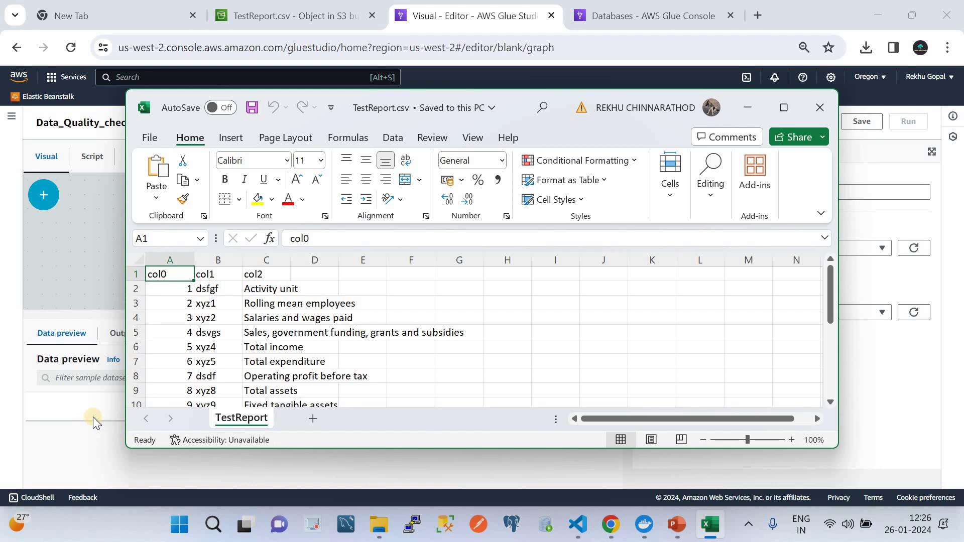
click(756, 111)
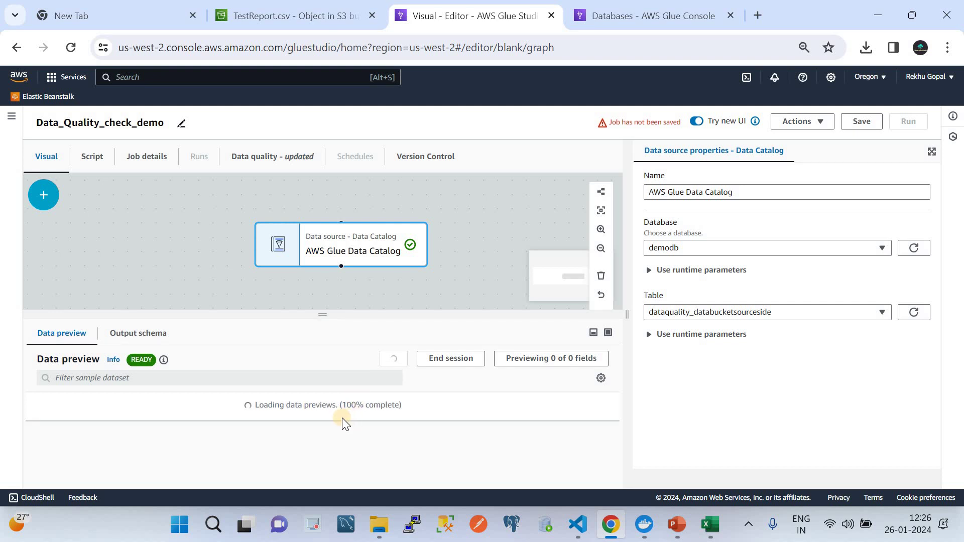
click(710, 524)
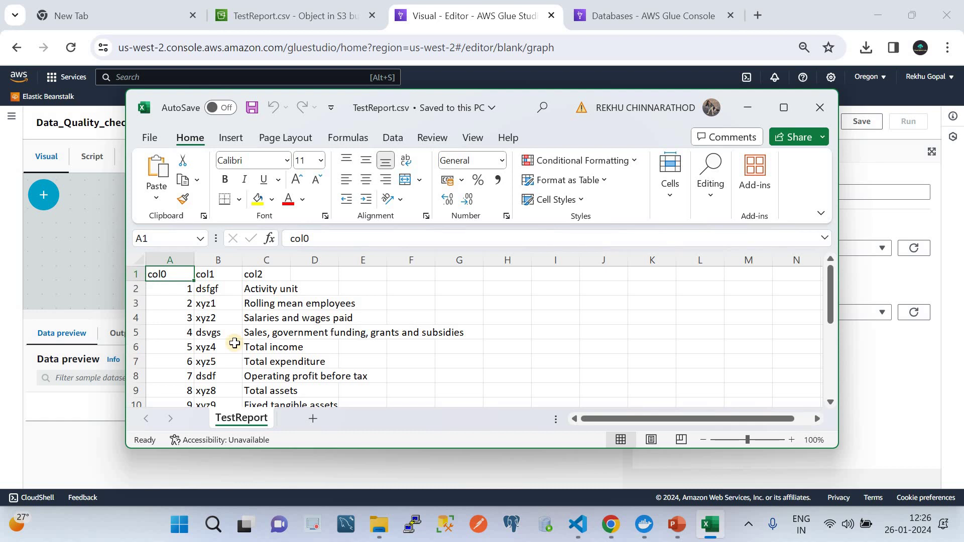
scroll(233, 342, down, 8)
scroll(235, 343, down, 4)
scroll(234, 340, up, 12)
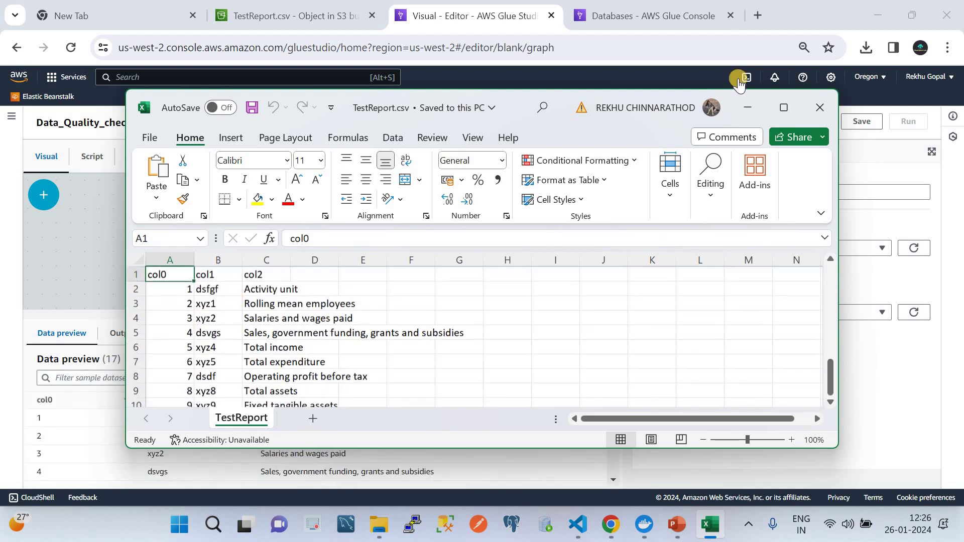
click(752, 107)
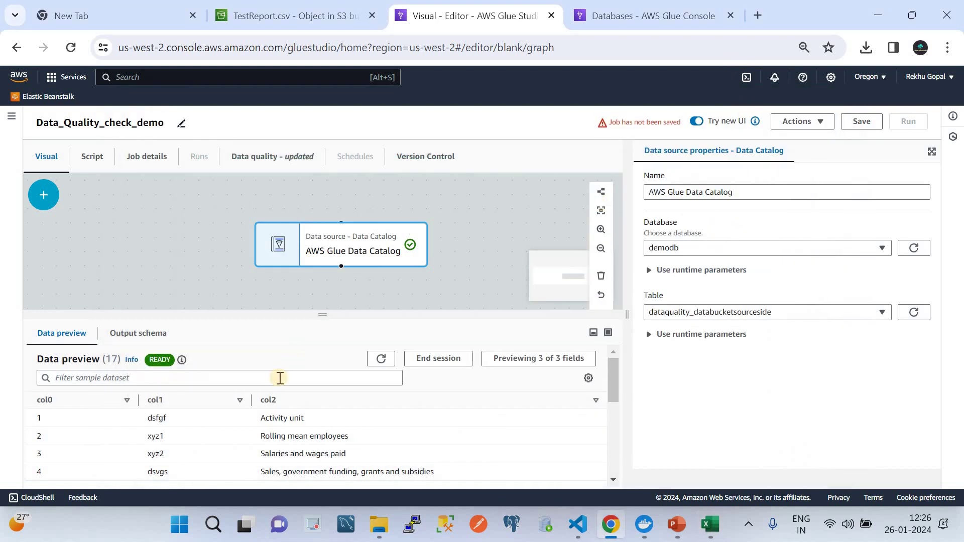
scroll(287, 444, down, 2)
scroll(286, 444, up, 2)
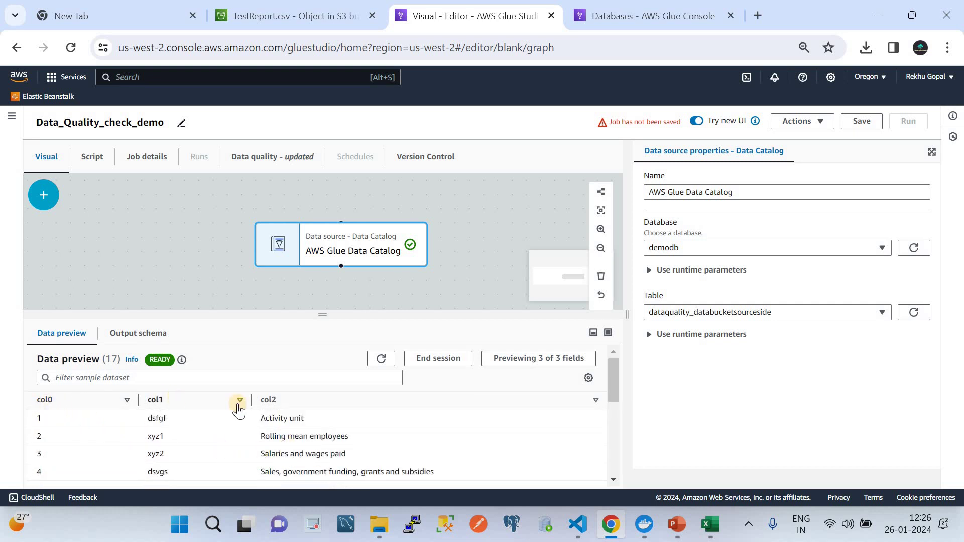
scroll(320, 454, down, 8)
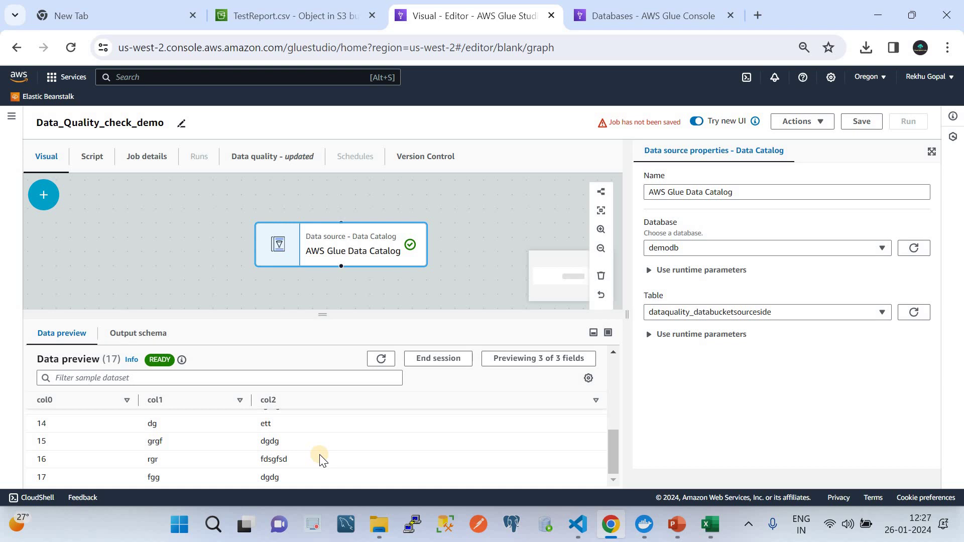
Add an Evaluate Data Quality transform node beneath the AWS Glue Data Catalog source on the job canvas
click(48, 203)
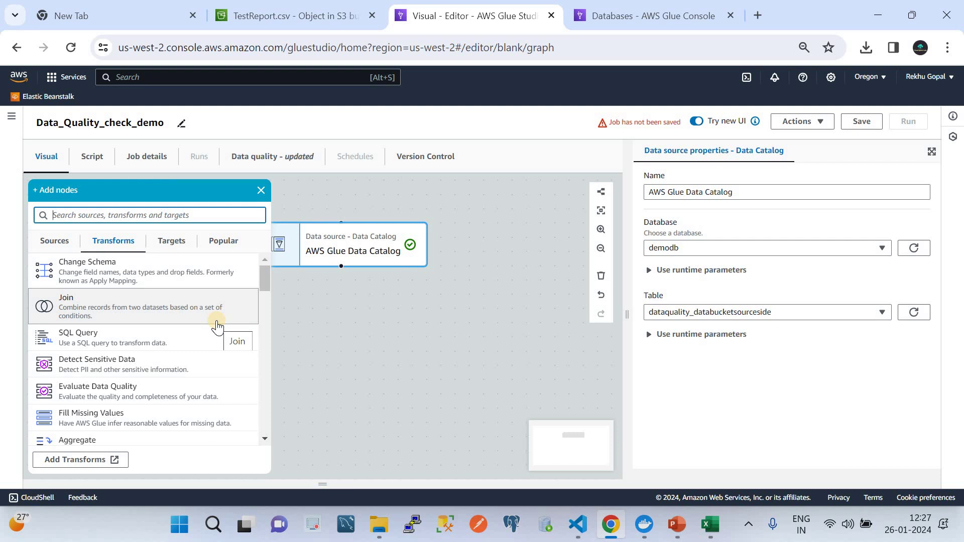
click(181, 404)
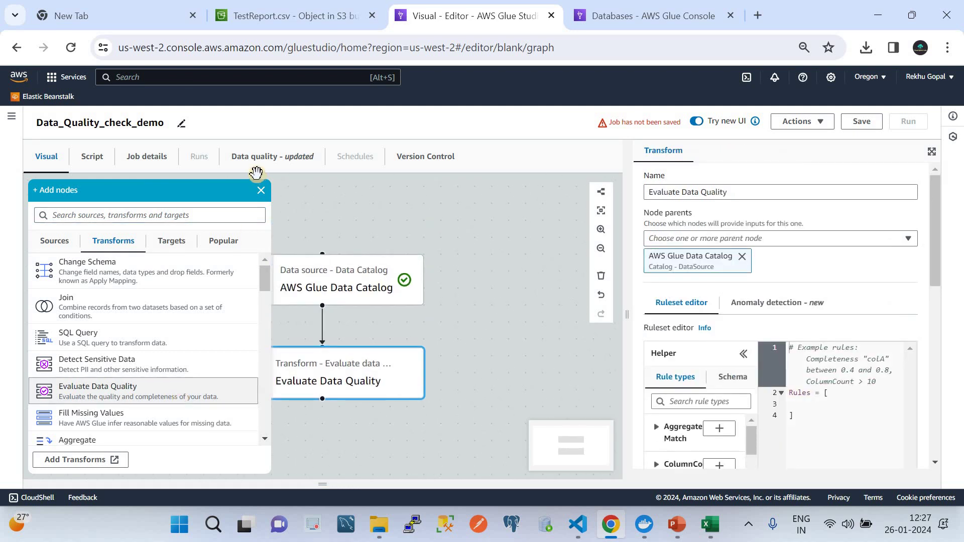
click(259, 190)
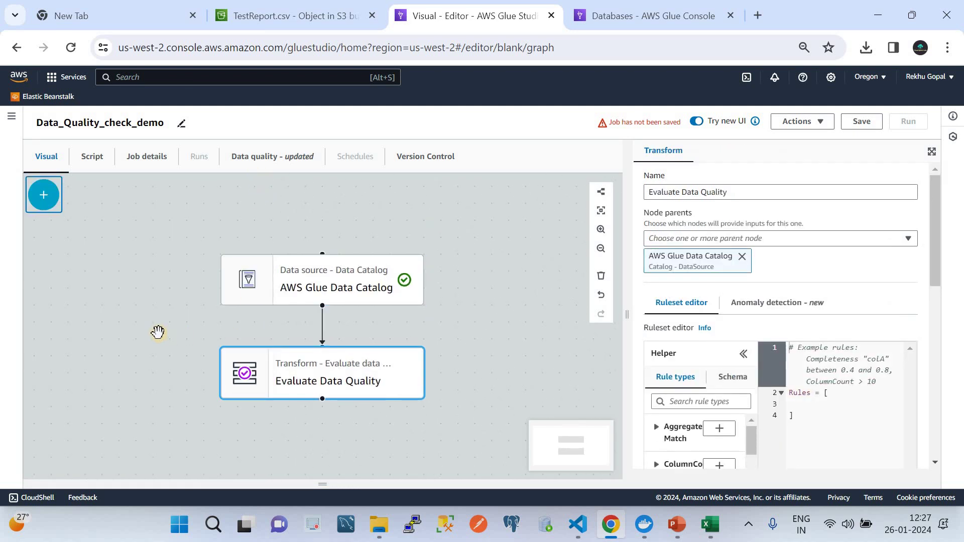
scroll(157, 332, down, 2)
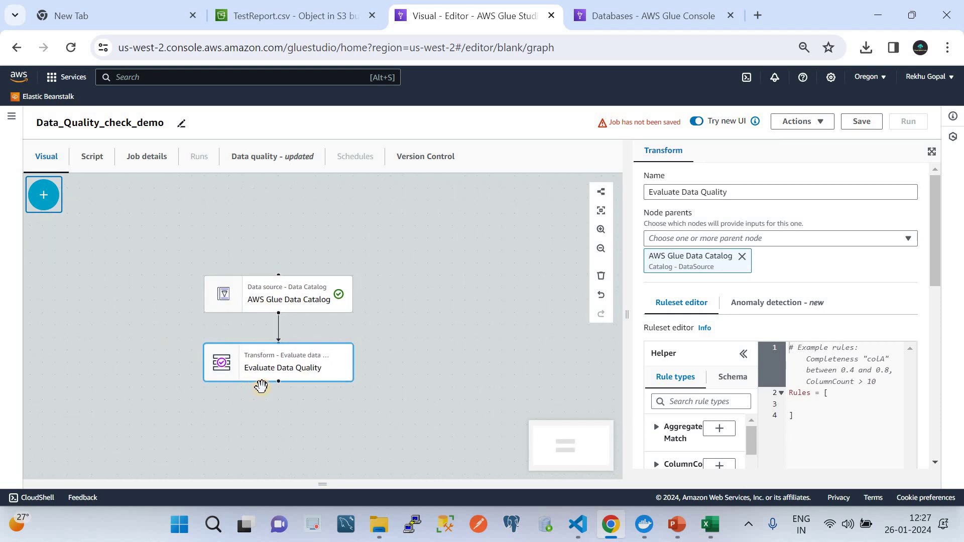
Select the Evaluate Data Quality node and widen its properties area to give the ruleset editor more room
click(317, 374)
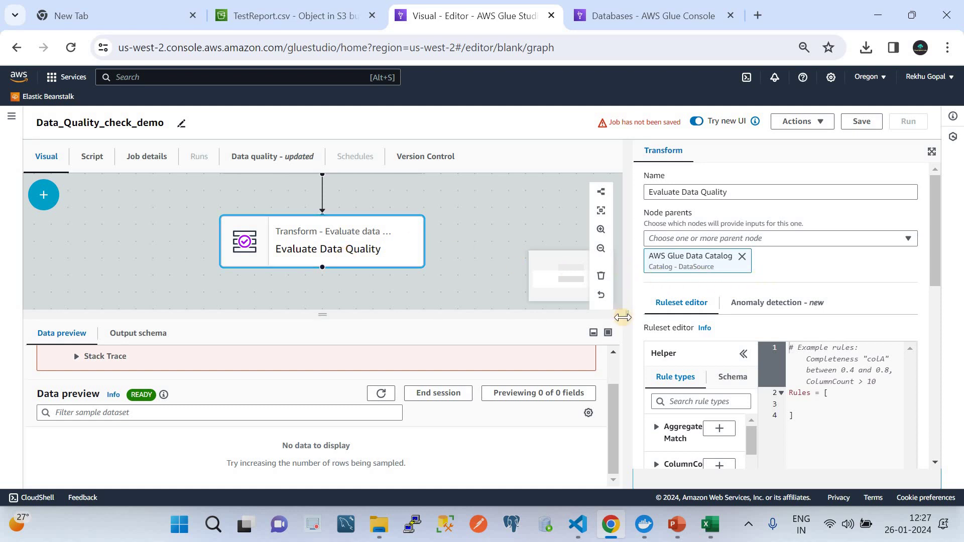
drag(626, 315, 467, 309)
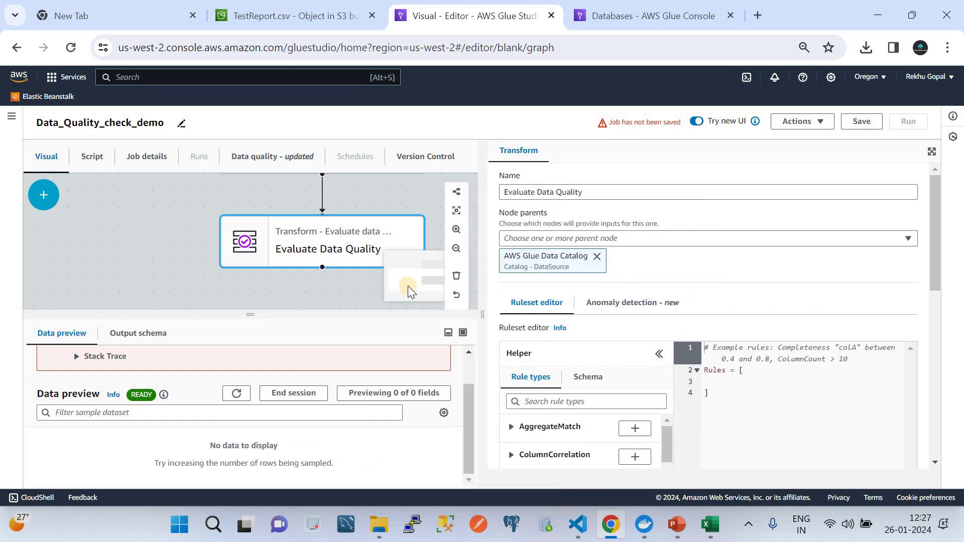
scroll(344, 274, up, 5)
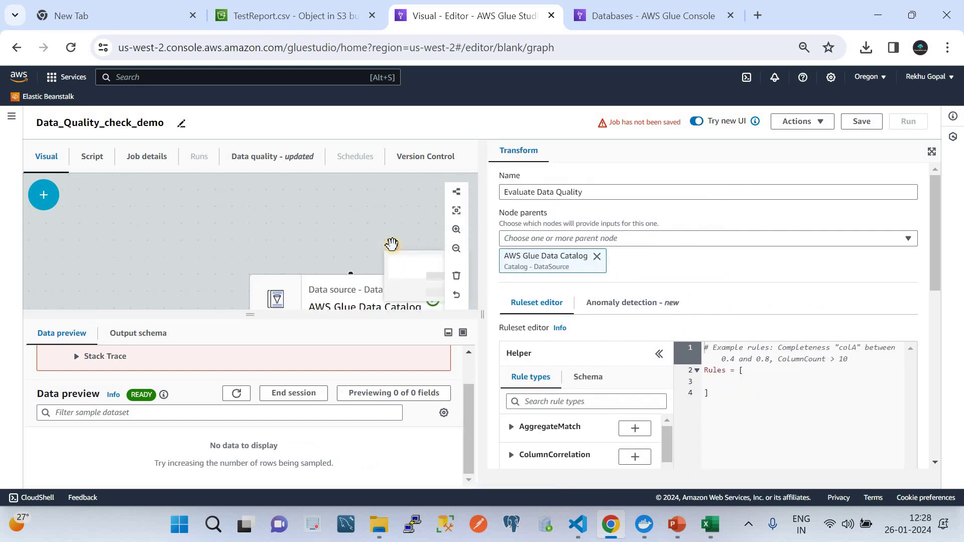
drag(344, 259, 244, 162)
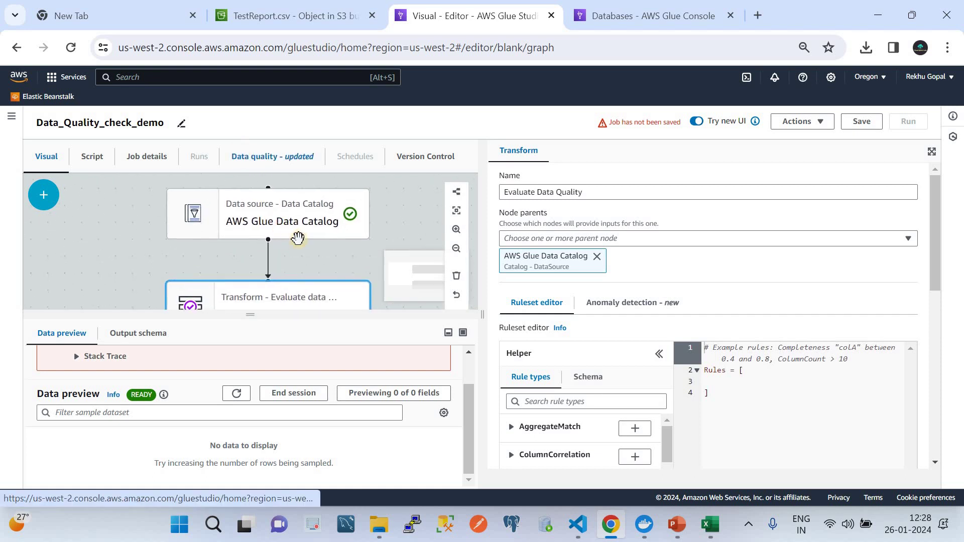
scroll(312, 211, down, 2)
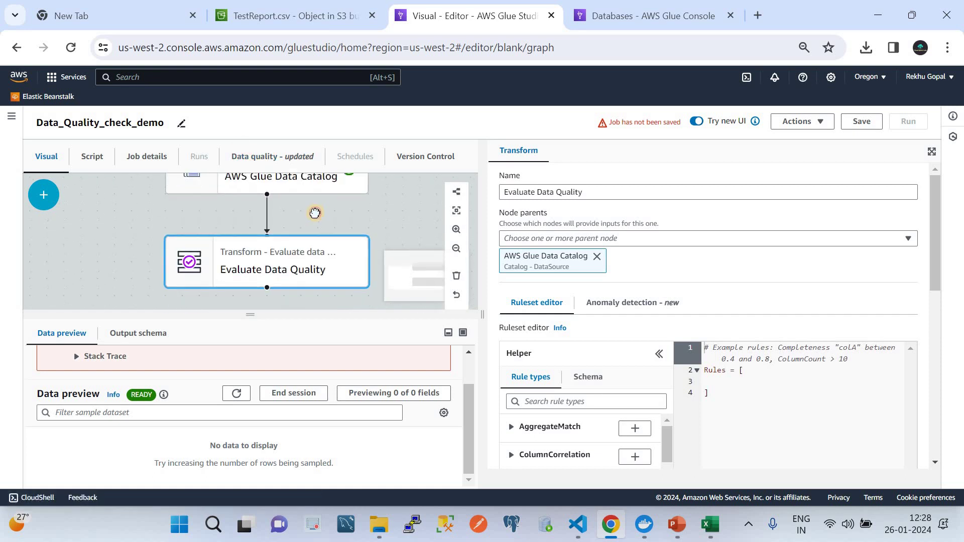
click(314, 258)
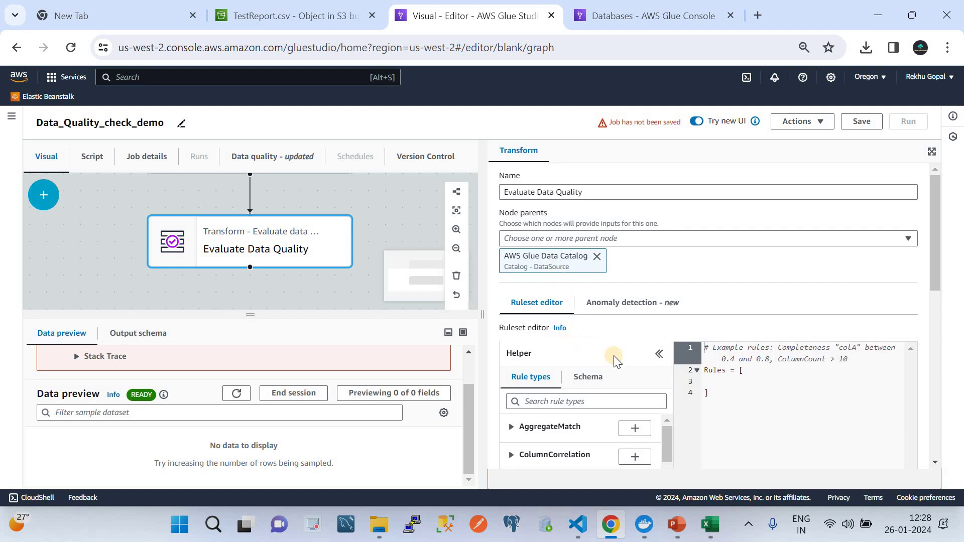
Examine the available rule types in the ruleset editor, reading the descriptions and examples of AggregateMatch and ColumnCount
scroll(613, 356, down, 5)
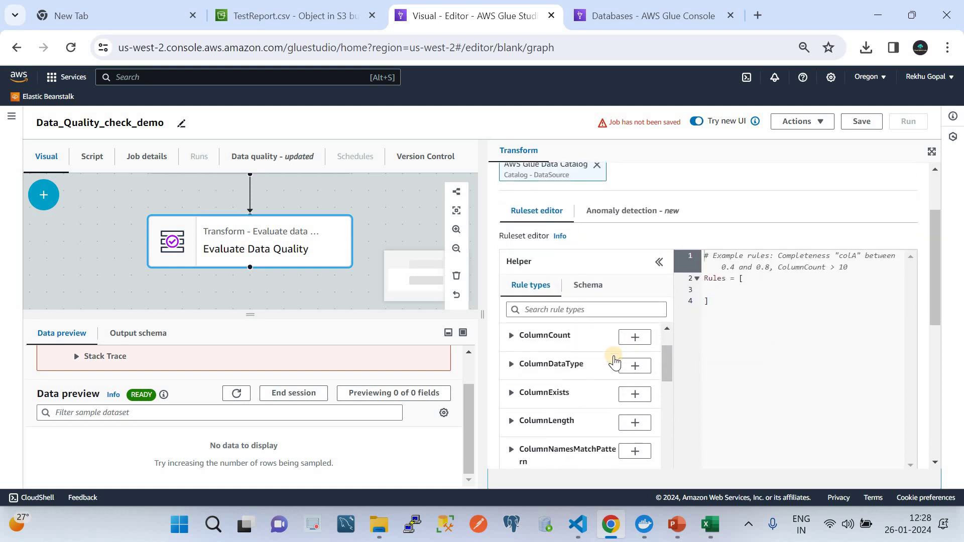
scroll(614, 360, up, 2)
mouse_move(932, 301)
mouse_down()
mouse_move(938, 316)
mouse_move(938, 306)
mouse_up()
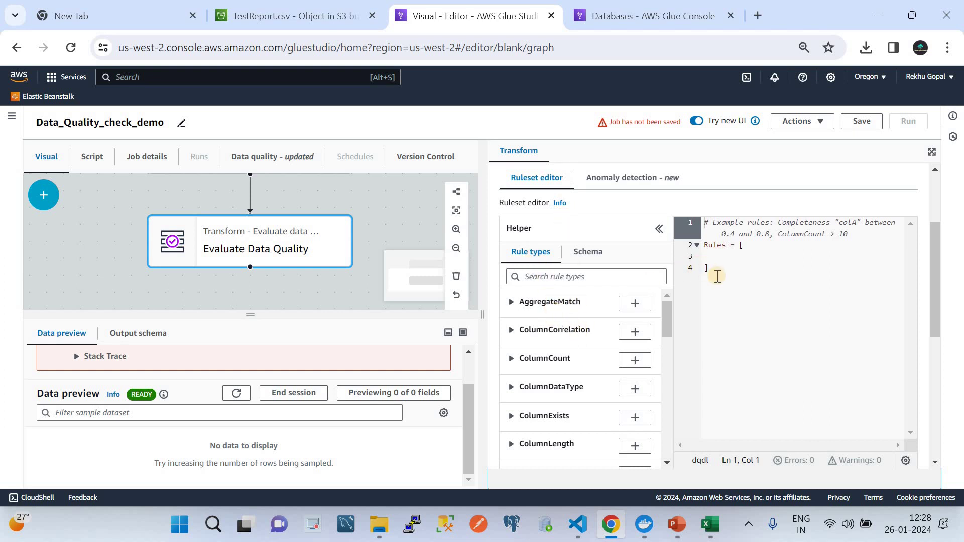
click(732, 283)
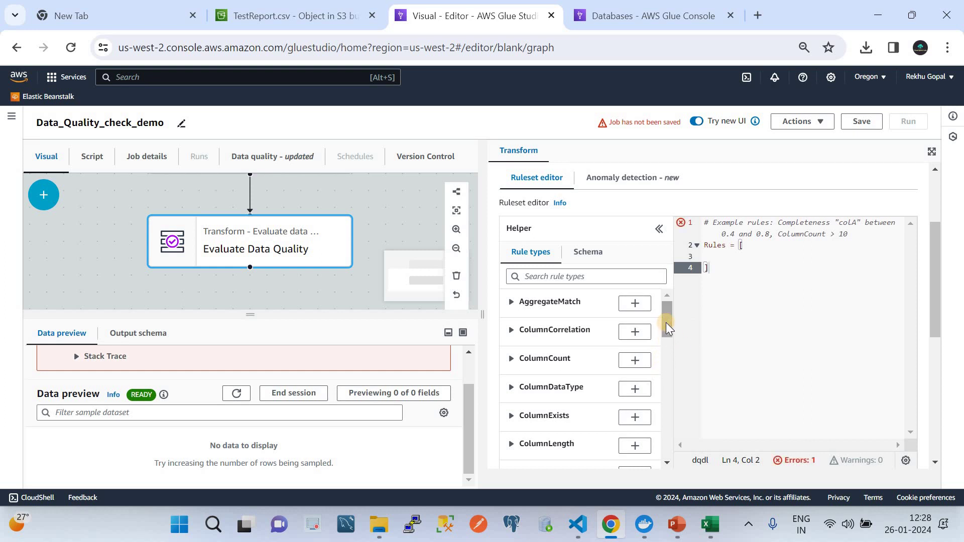
click(513, 303)
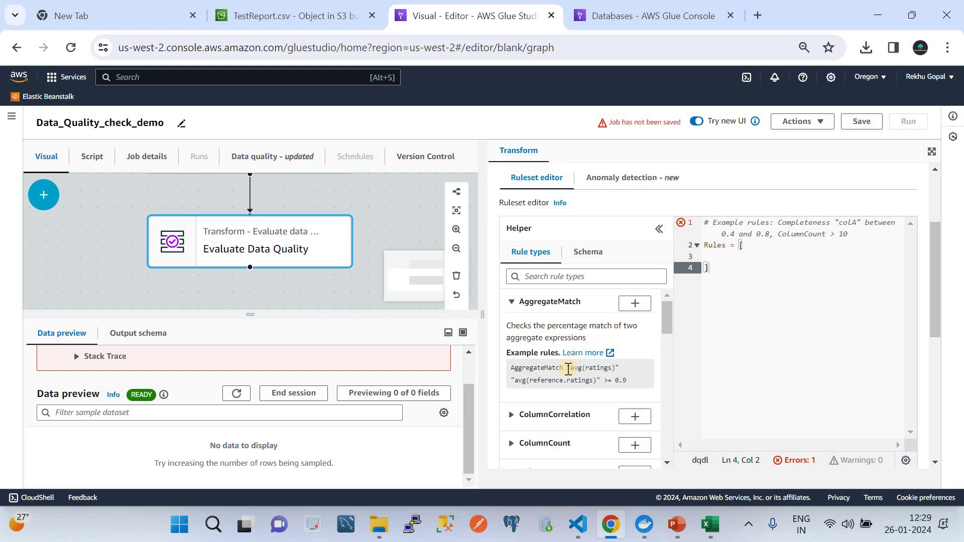
click(513, 307)
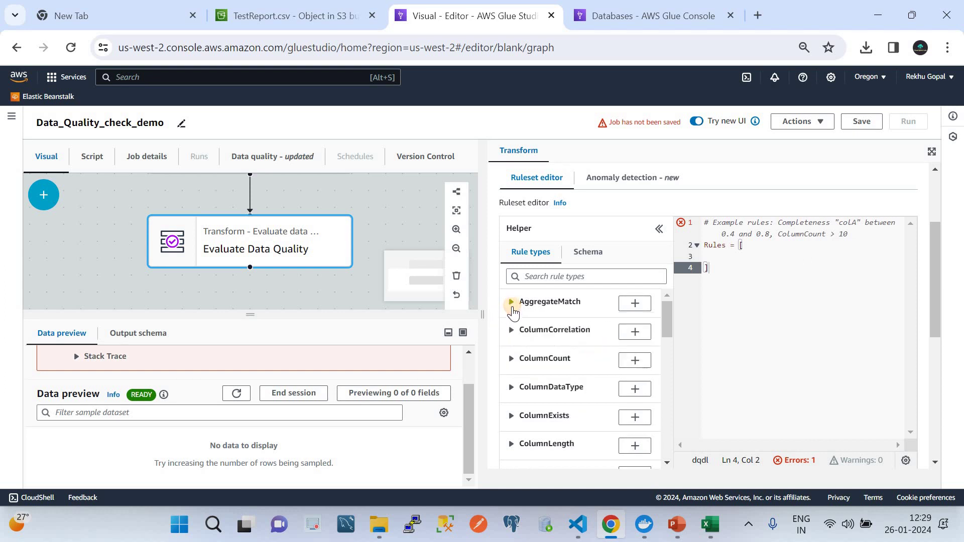
click(512, 359)
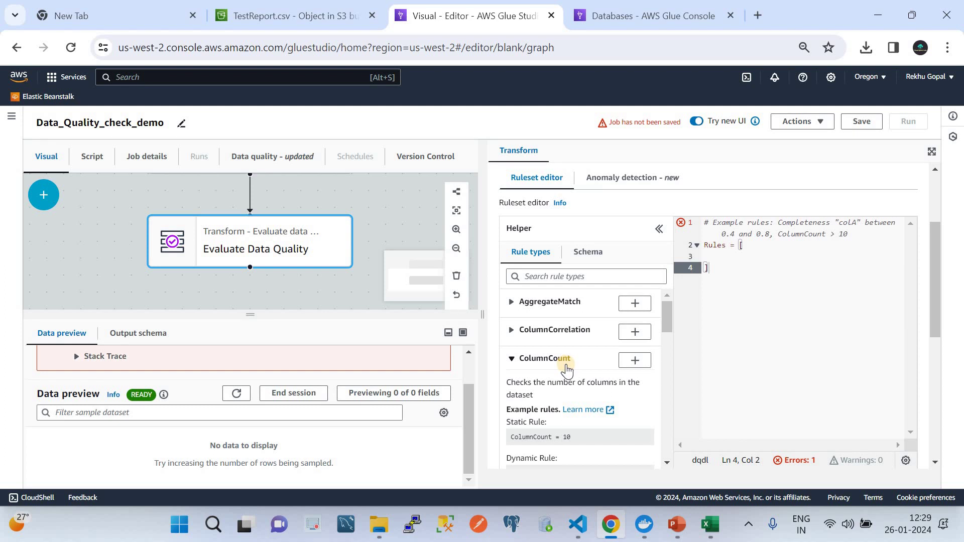
scroll(568, 370, down, 1)
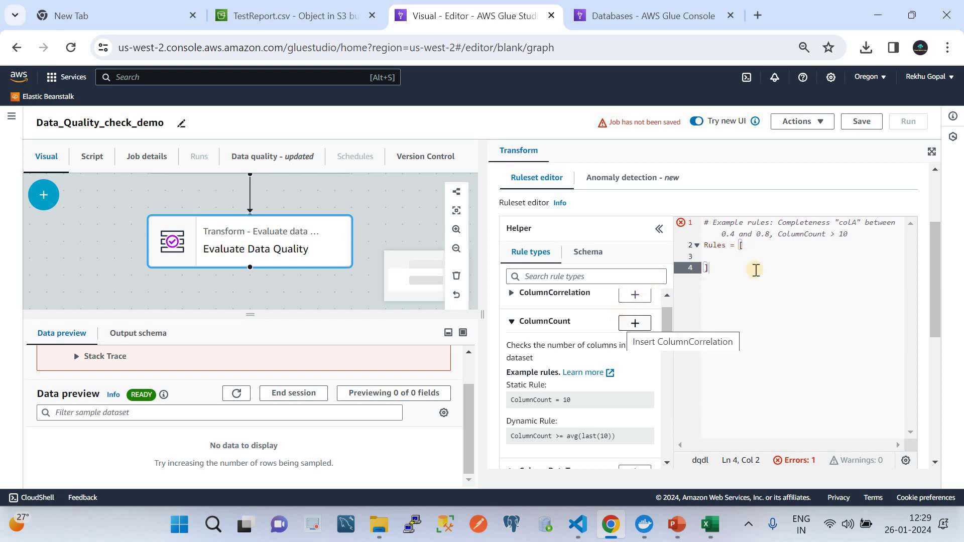
Insert the rule ColumnCount = 10 on a new line inside the Rules block of the Evaluate Data Quality node
click(748, 246)
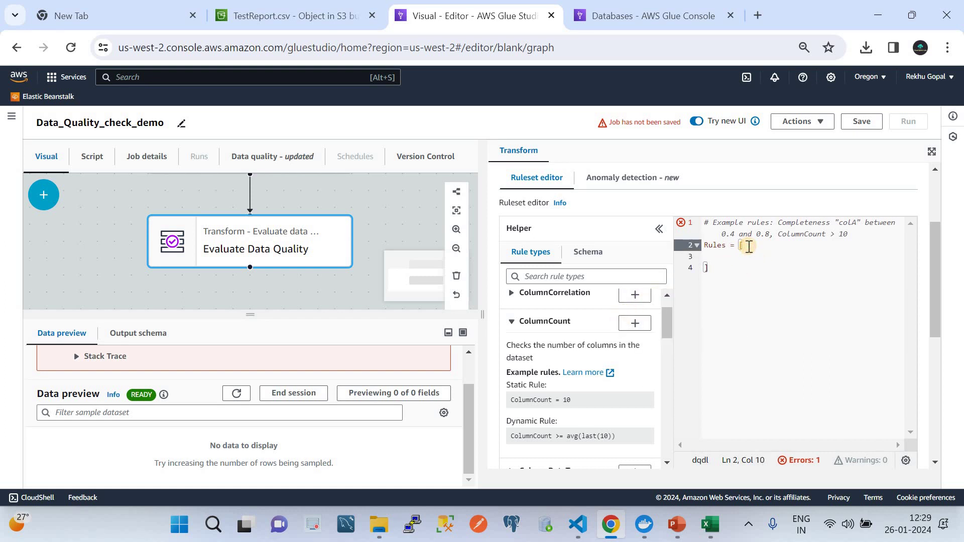
key(Return)
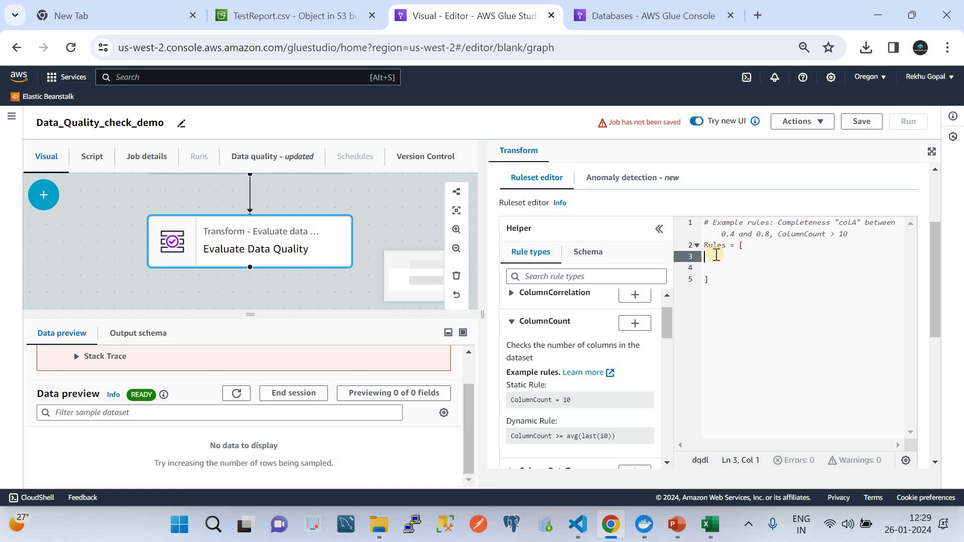
click(741, 248)
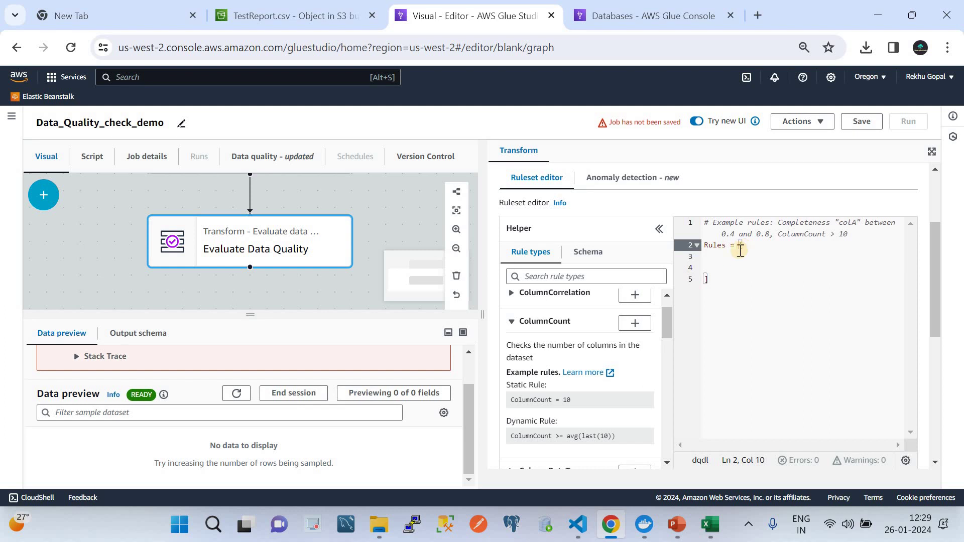
click(721, 257)
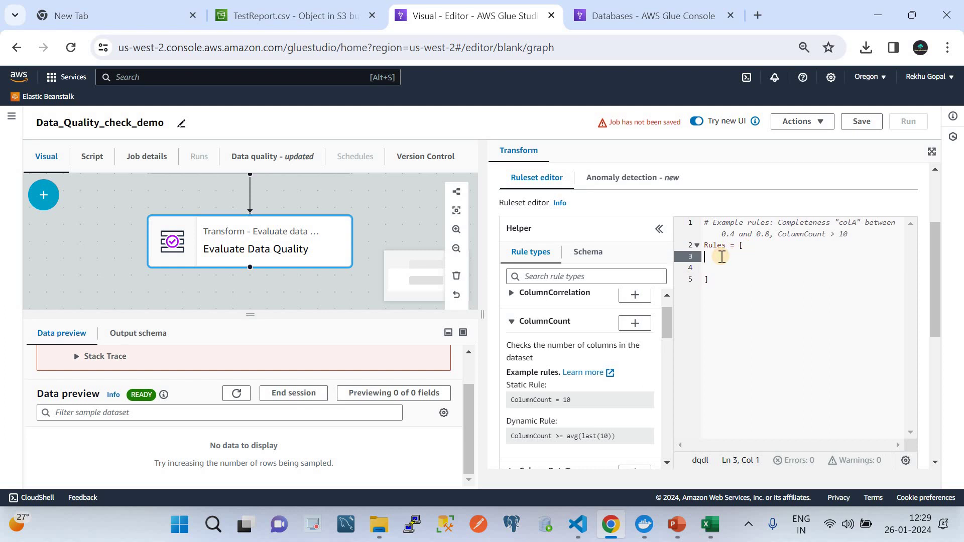
click(635, 324)
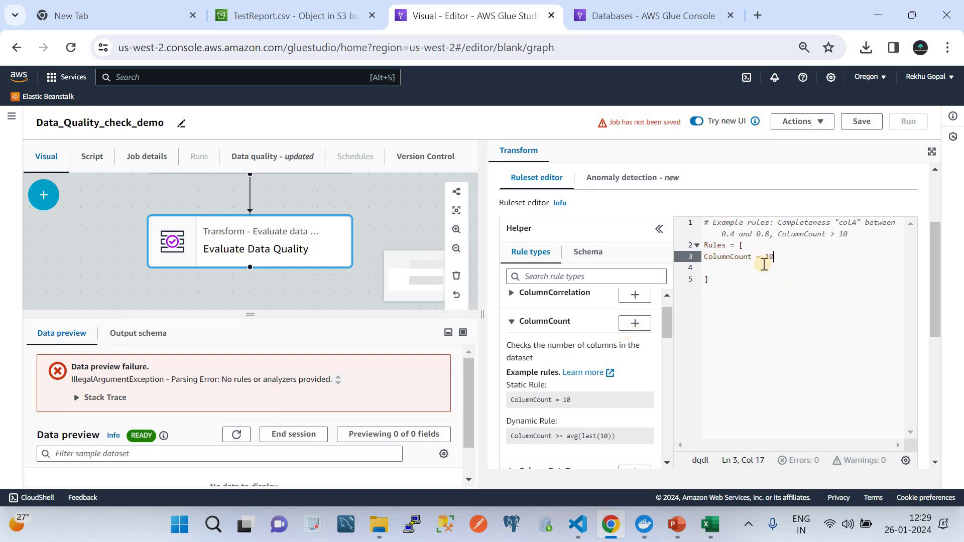
End the ColumnCount = 10 rule with a comma and insert Completeness "colA" between 0.1 and 0.25 on the line below
text(,)
click(512, 322)
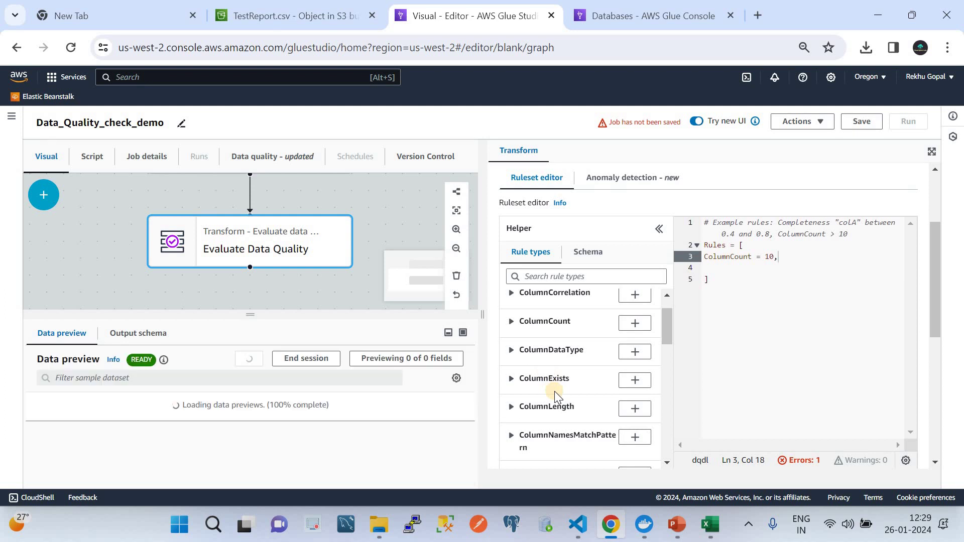
scroll(554, 391, down, 2)
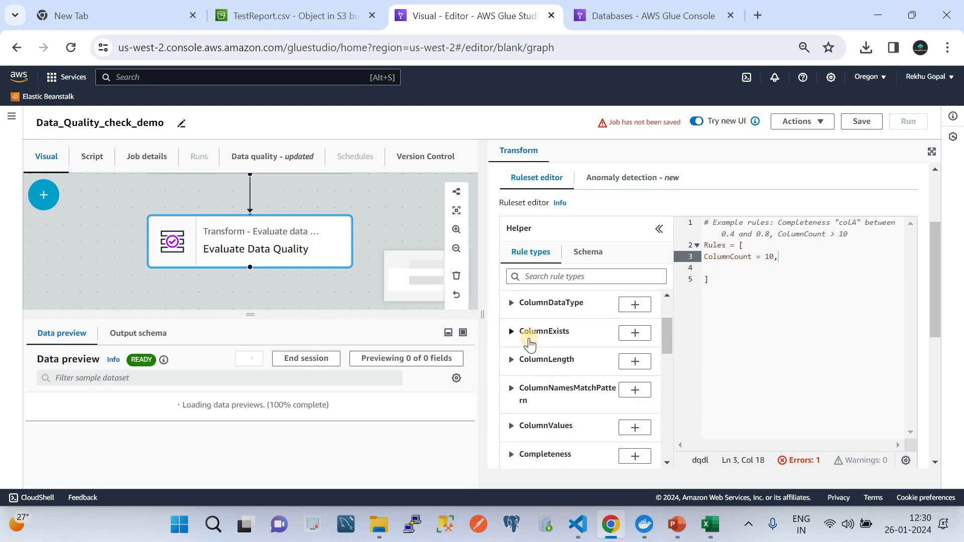
scroll(530, 344, down, 5)
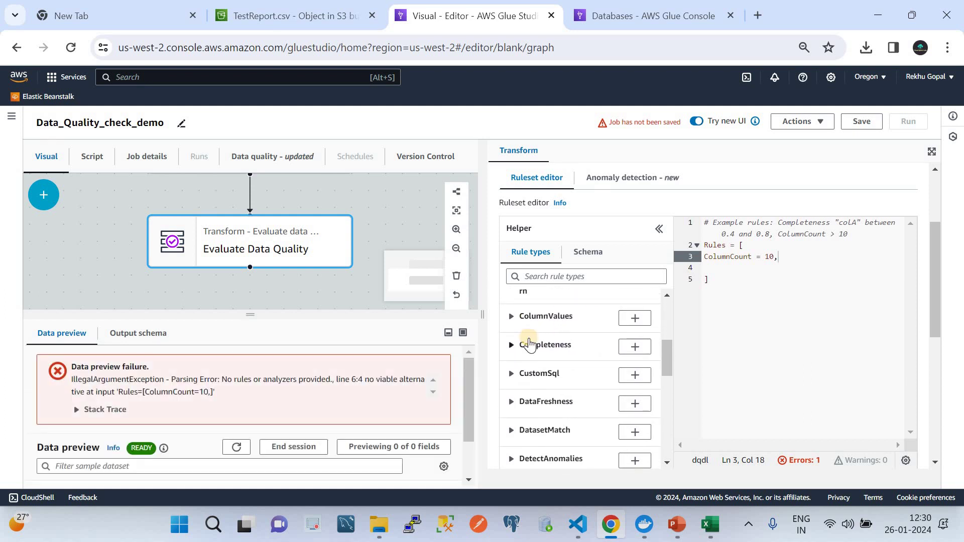
click(511, 344)
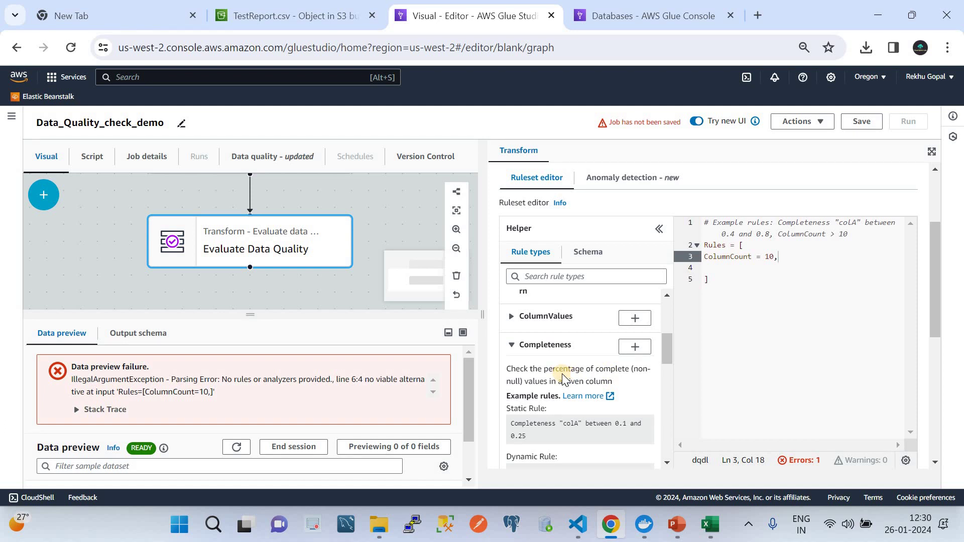
click(631, 354)
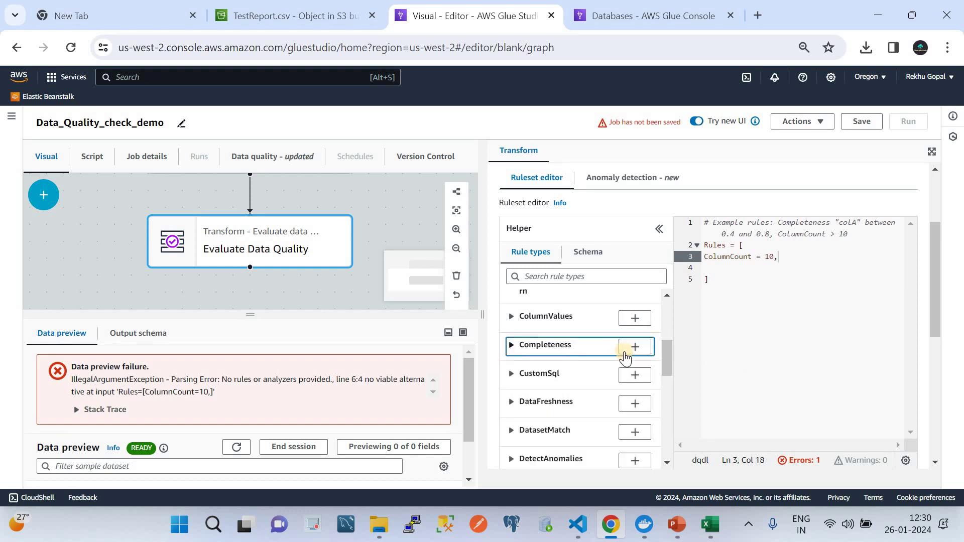
click(628, 353)
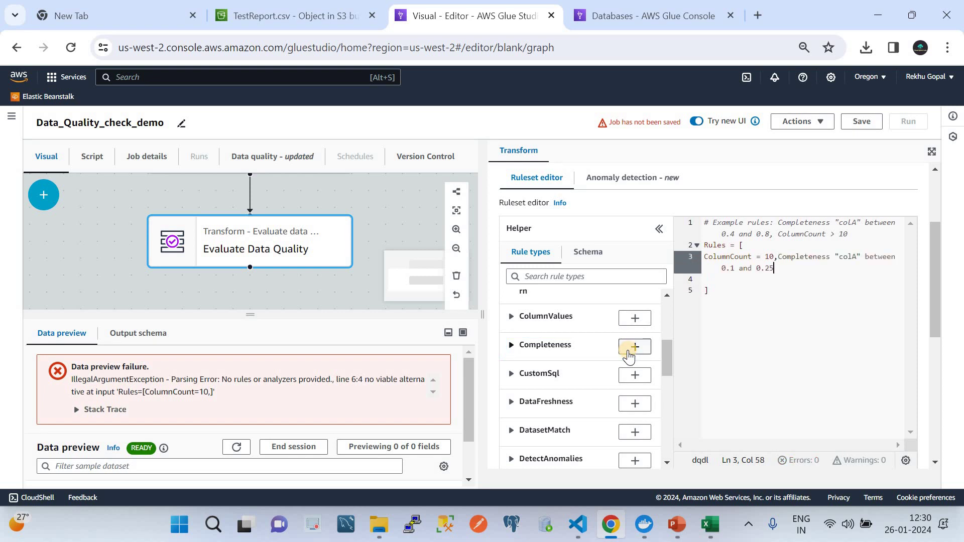
click(778, 257)
key(Return)
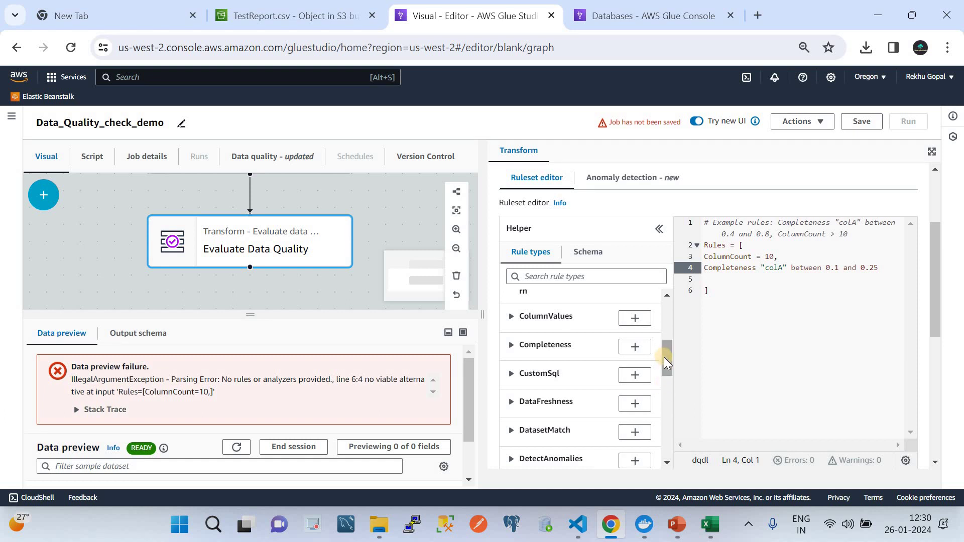
Delete the Completeness rule from the Rules block, leaving its line empty for another rule
drag(664, 360, 667, 389)
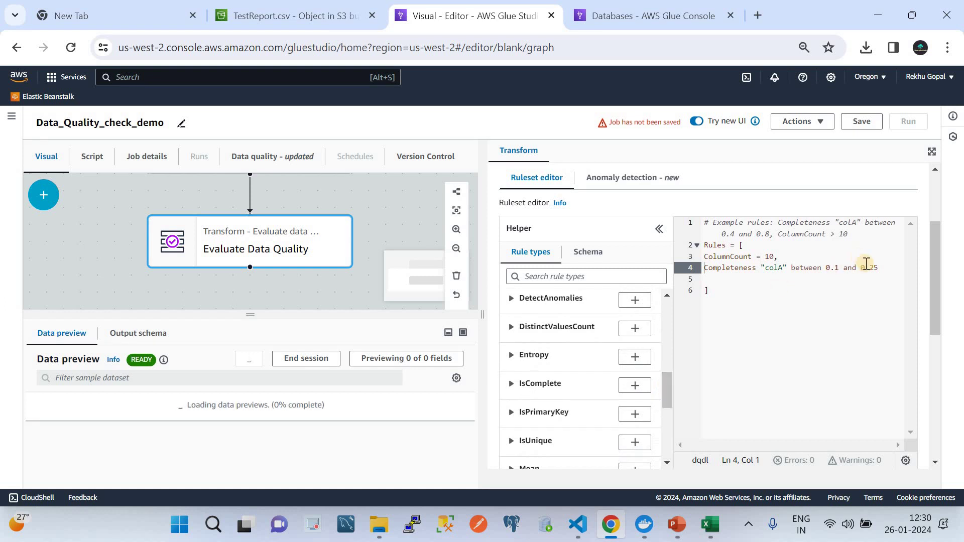
drag(879, 268, 700, 268)
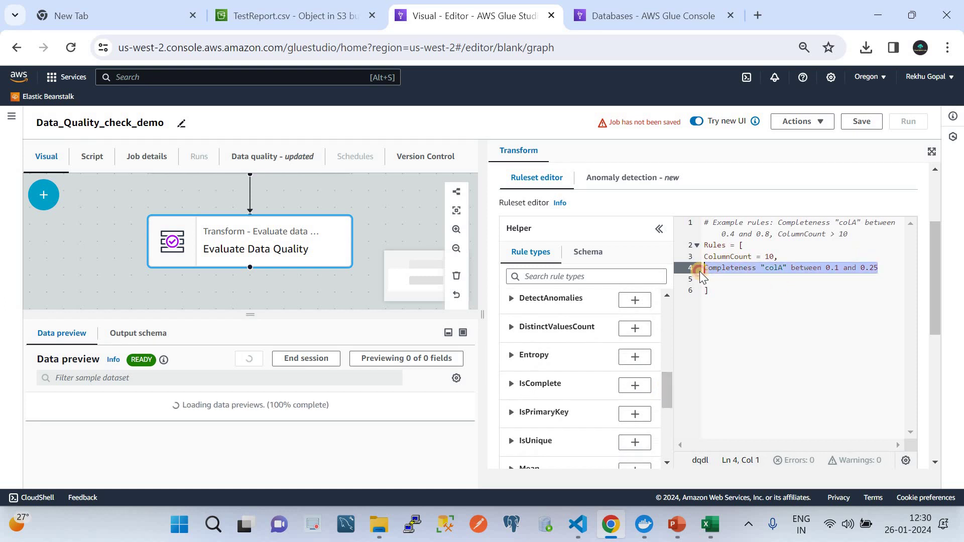
key(BackSpace)
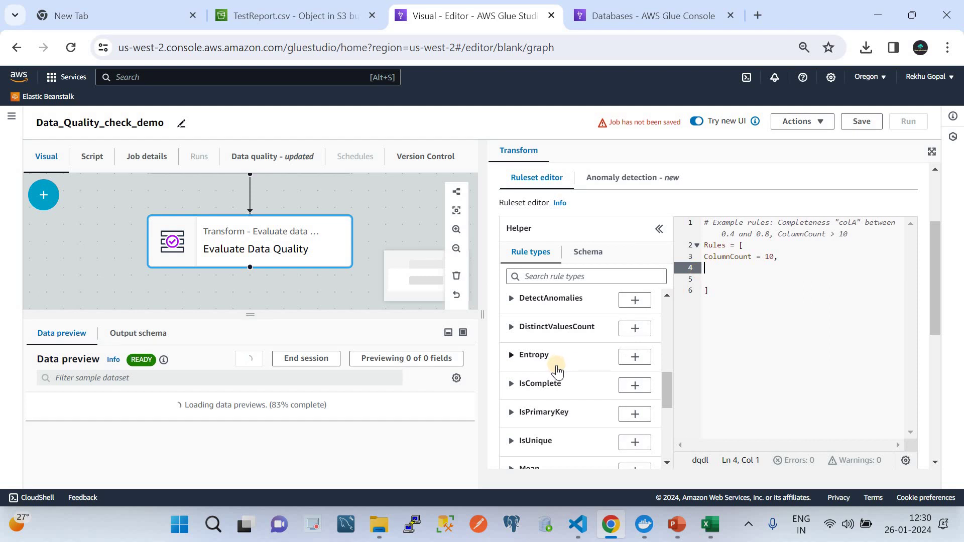
Read the Uniqueness rule type's description and insert Uniqueness "colA" > 0.5 on the empty line below ColumnCount
scroll(556, 372, down, 5)
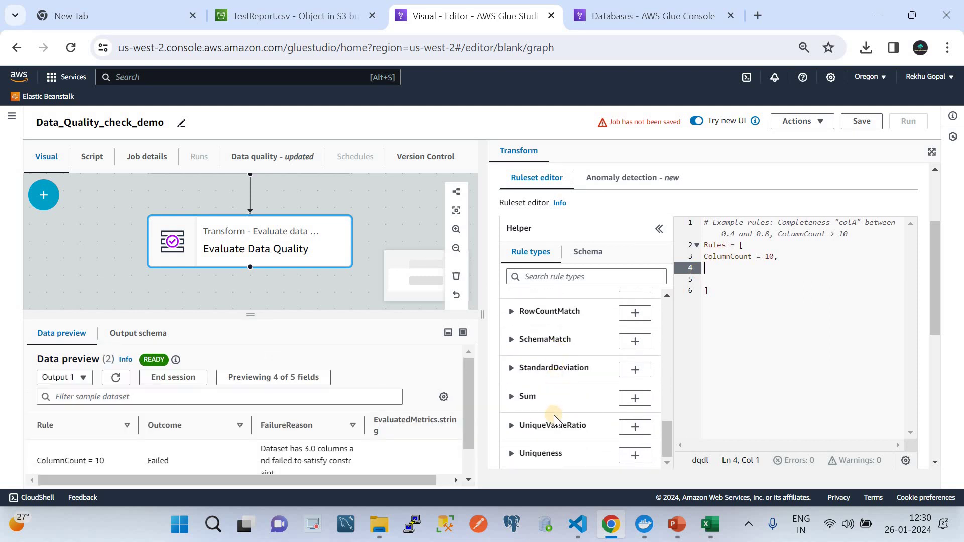
scroll(553, 415, down, 3)
click(511, 272)
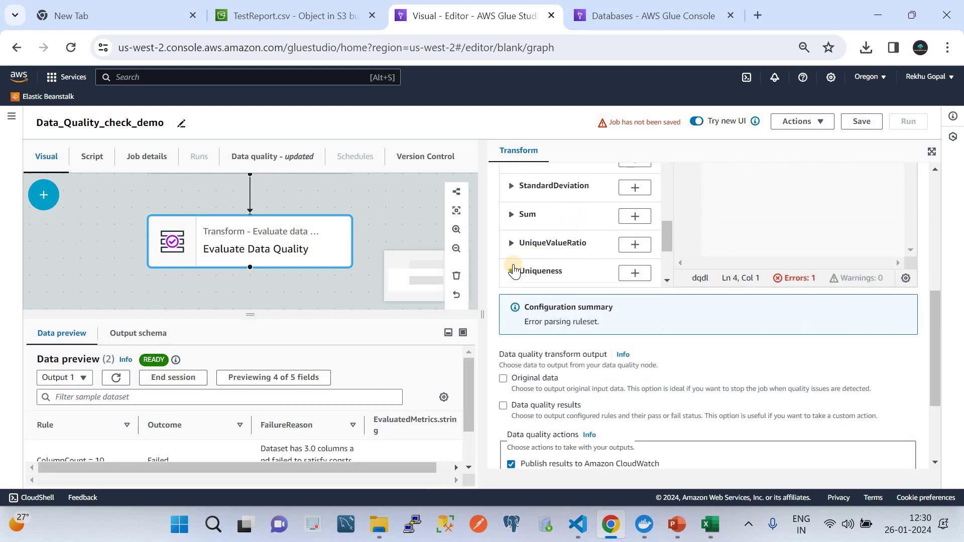
scroll(666, 266, down, 3)
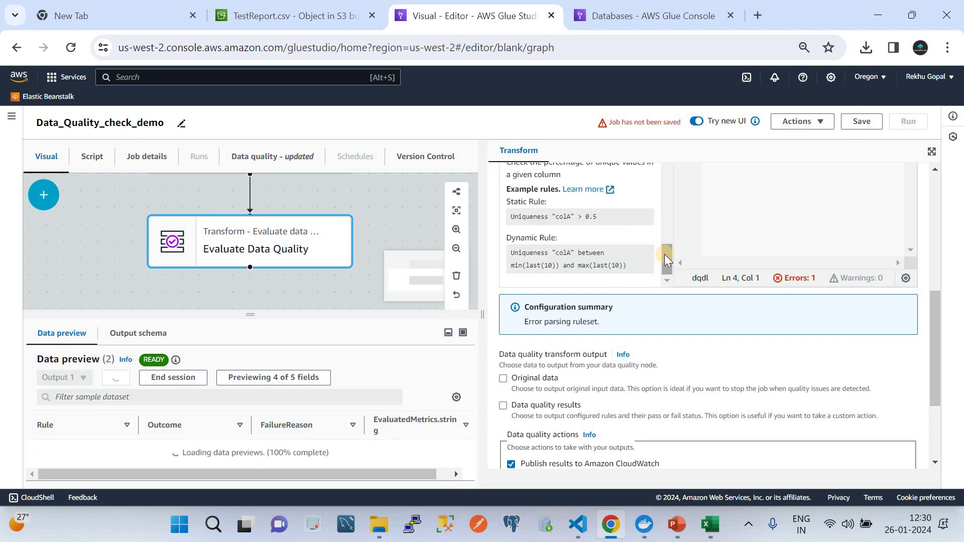
drag(664, 242, 663, 244)
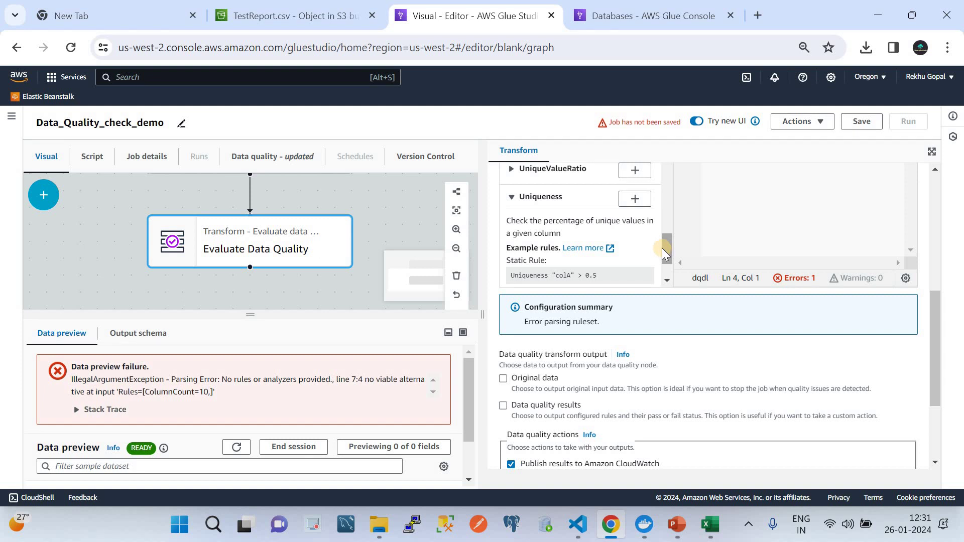
click(649, 201)
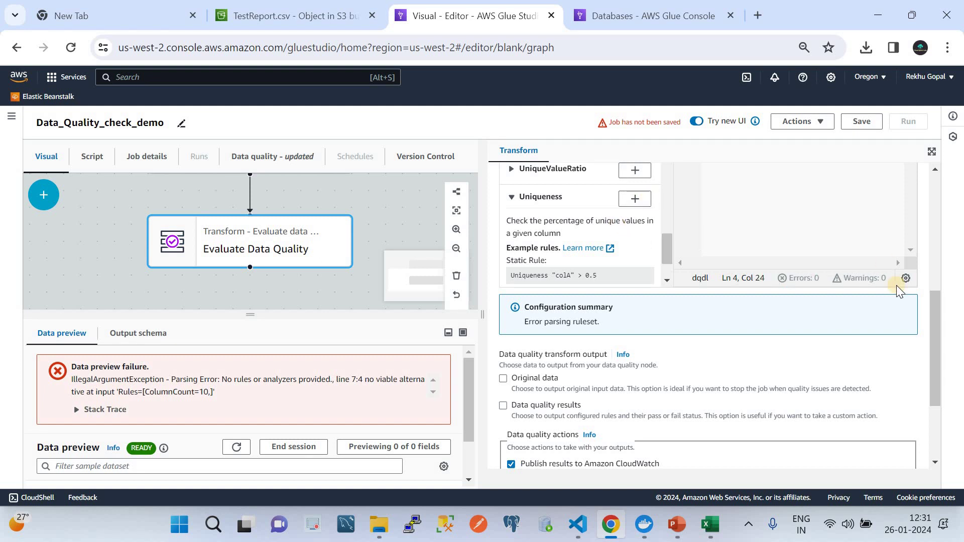
scroll(941, 324, up, 4)
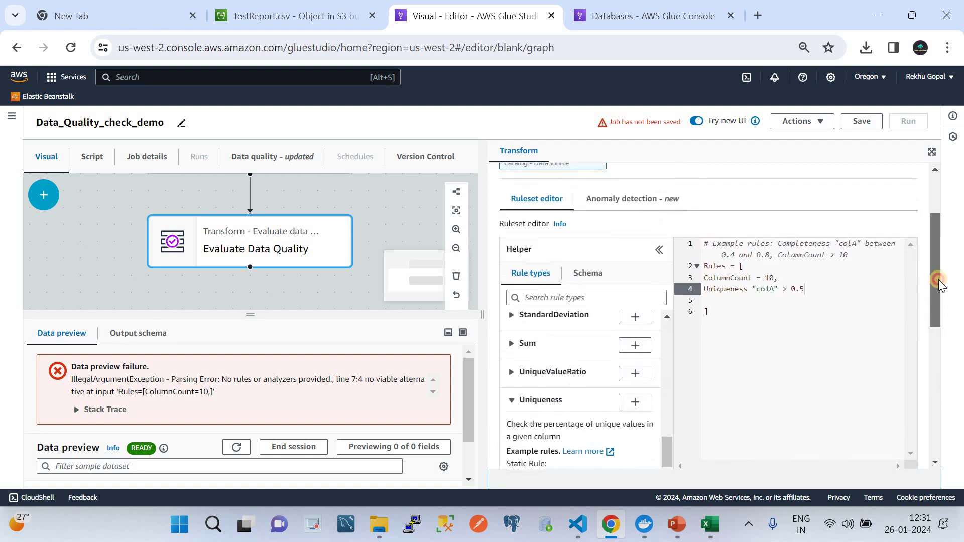
drag(938, 294, 937, 311)
drag(664, 422, 664, 427)
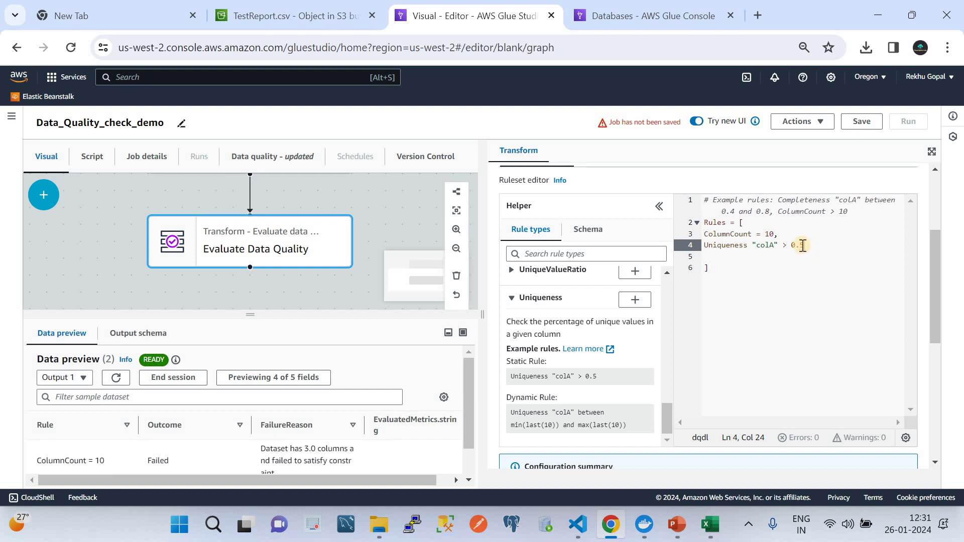
Delete the Uniqueness rule from the ruleset and collapse the Uniqueness description in the rule type list
drag(802, 245, 702, 247)
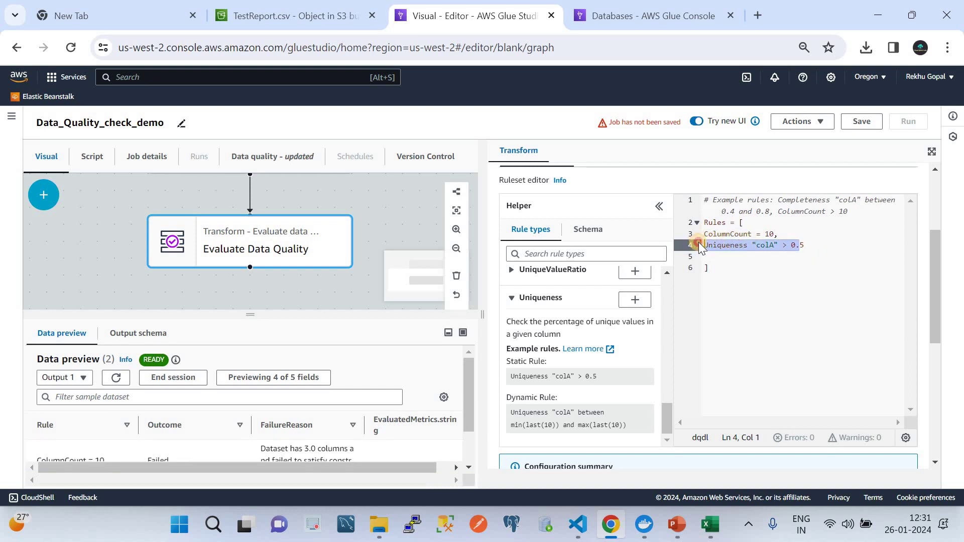
click(803, 245)
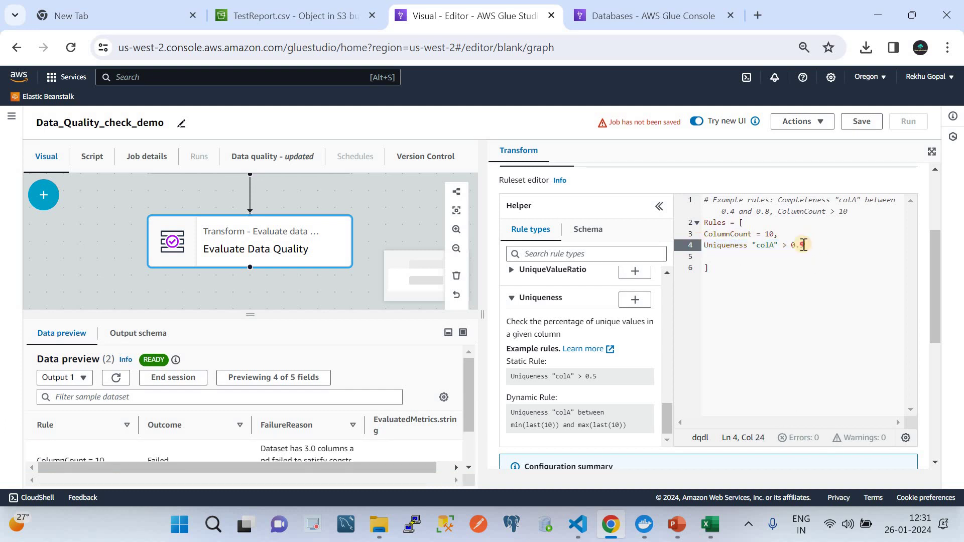
drag(803, 245, 701, 246)
key(Delete)
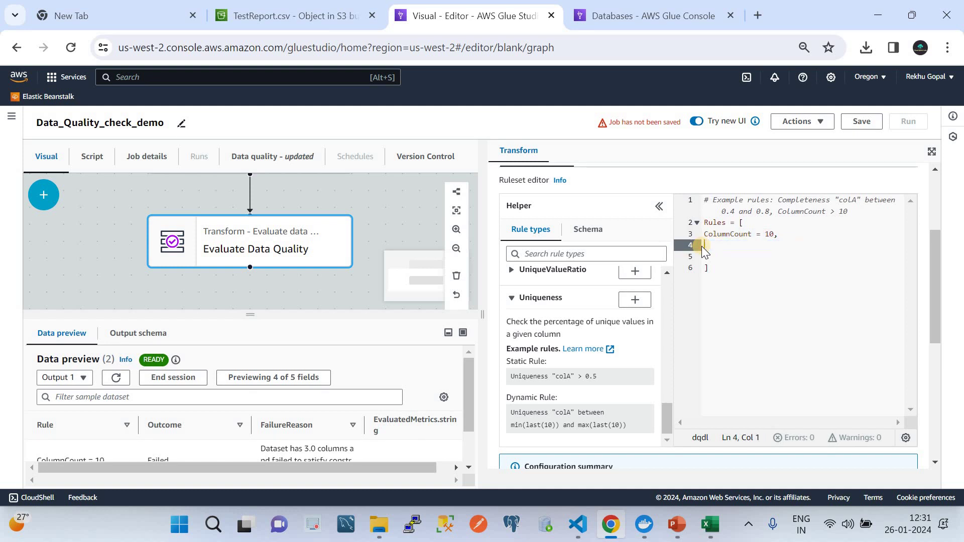
click(513, 301)
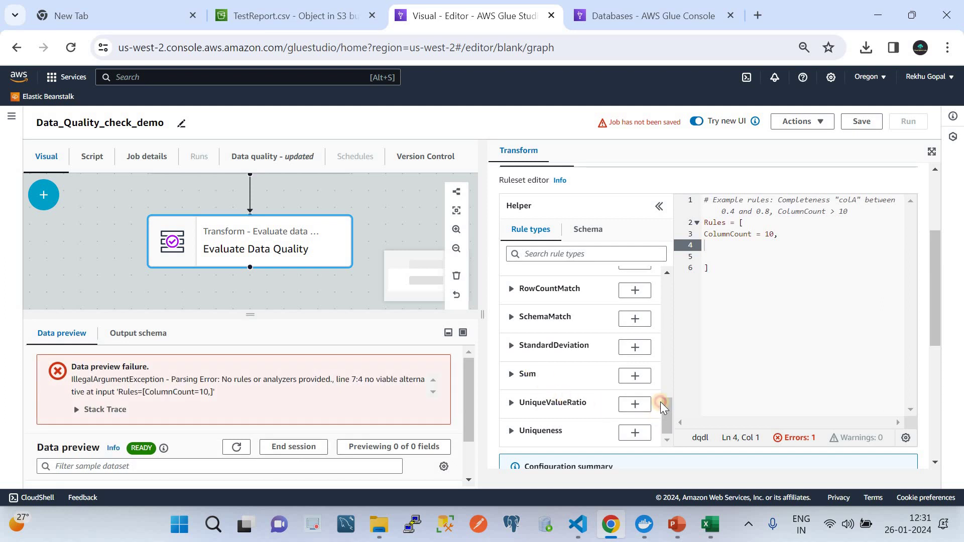
Insert the rule IsComplete "colA" below the ColumnCount rule and expand the IsComplete rule type's description
drag(665, 417, 657, 367)
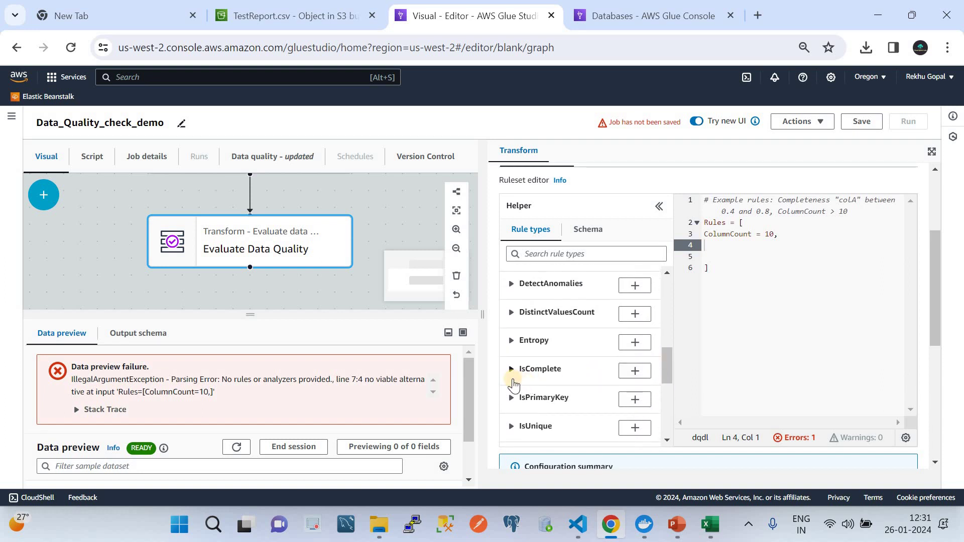
click(636, 372)
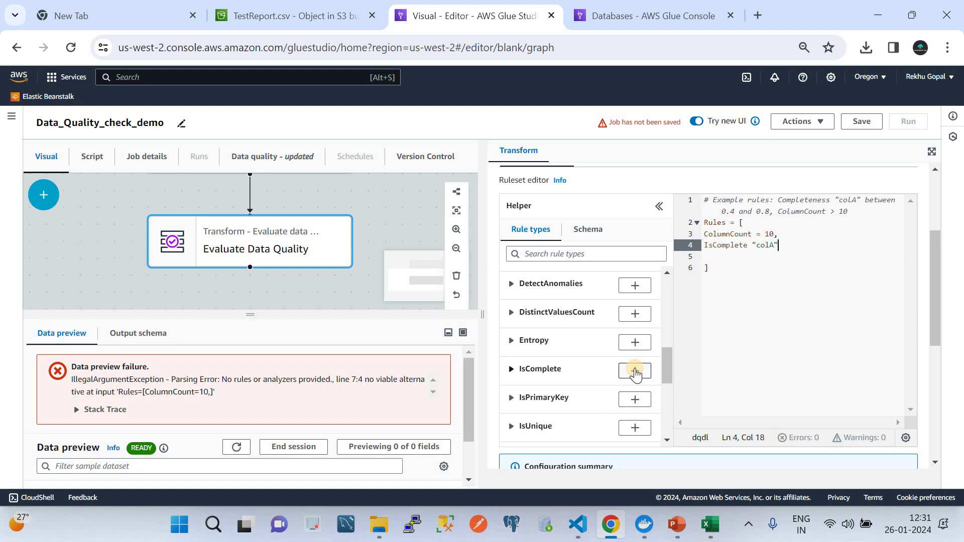
click(512, 369)
scroll(559, 375, down, 1)
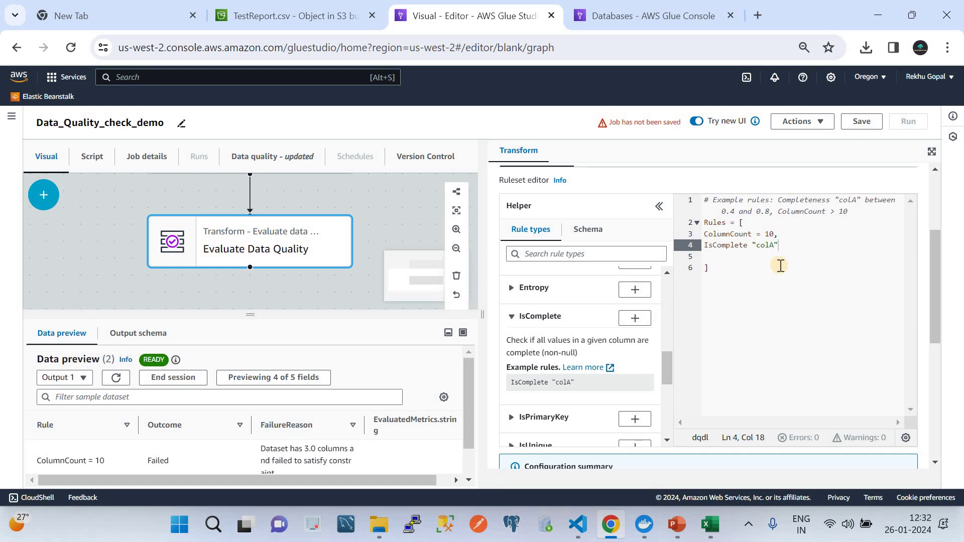
Enlarge the data preview area to review the outcome and failure reason of each rule
click(746, 223)
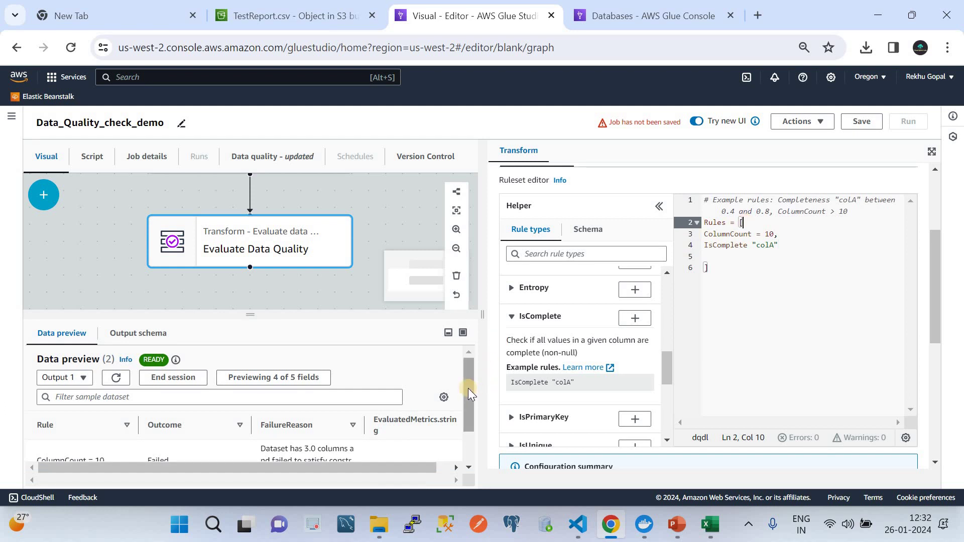
drag(468, 388, 469, 364)
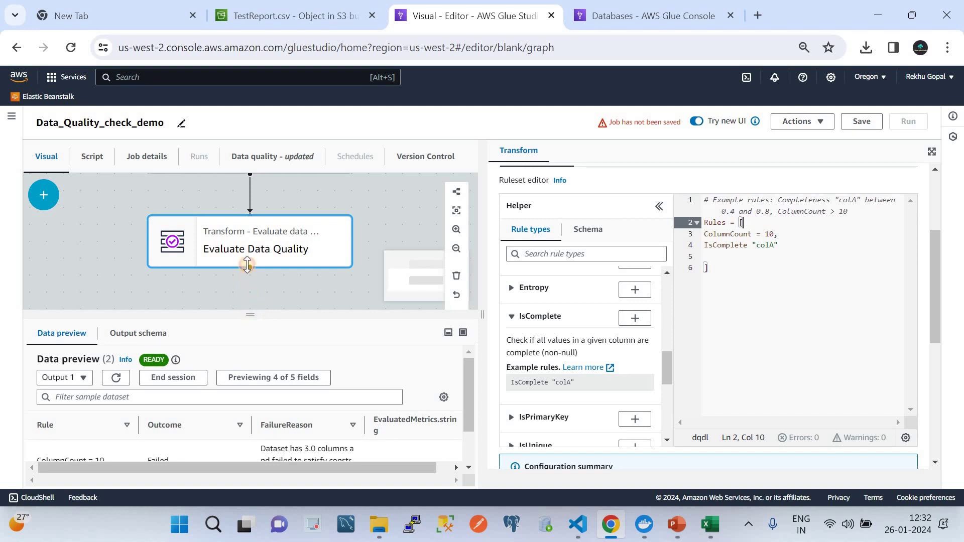
drag(247, 264, 247, 202)
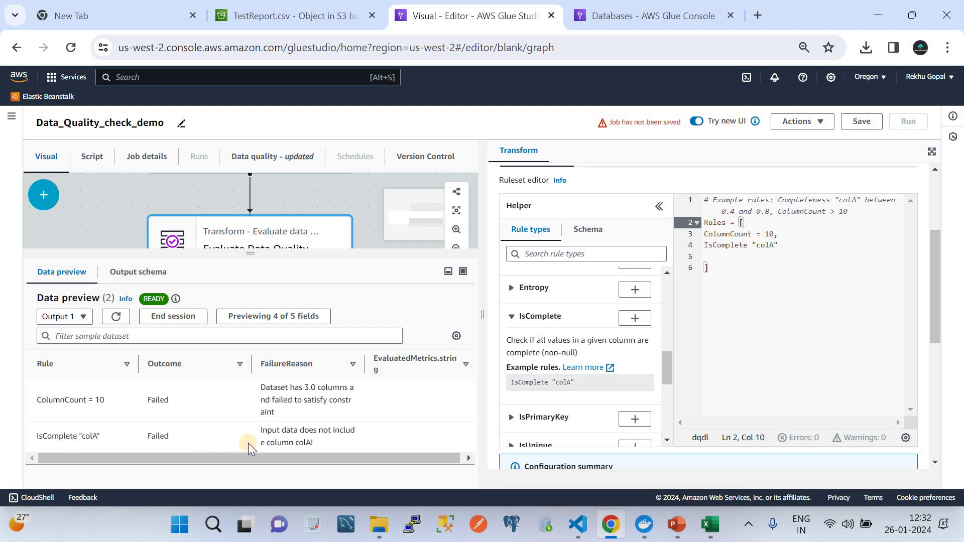
Change the column name in the IsComplete rule to "col0"
click(776, 244)
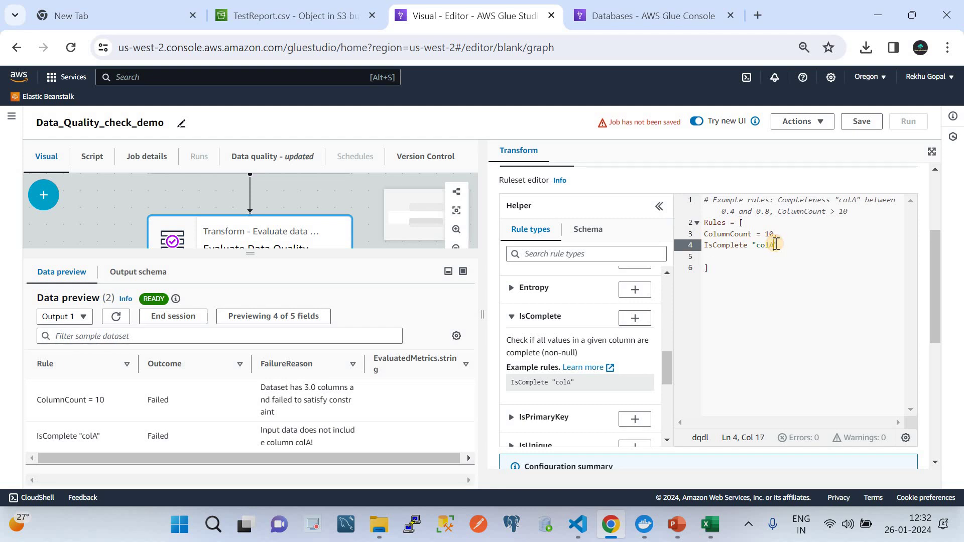
key(BackSpace)
text(0)
click(767, 324)
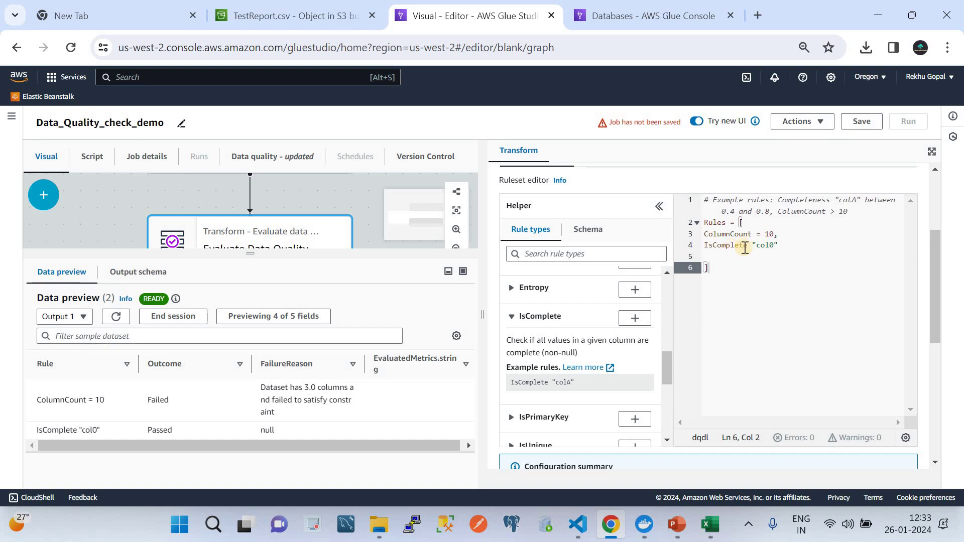
Set the expected value of the ColumnCount rule to 3
click(782, 244)
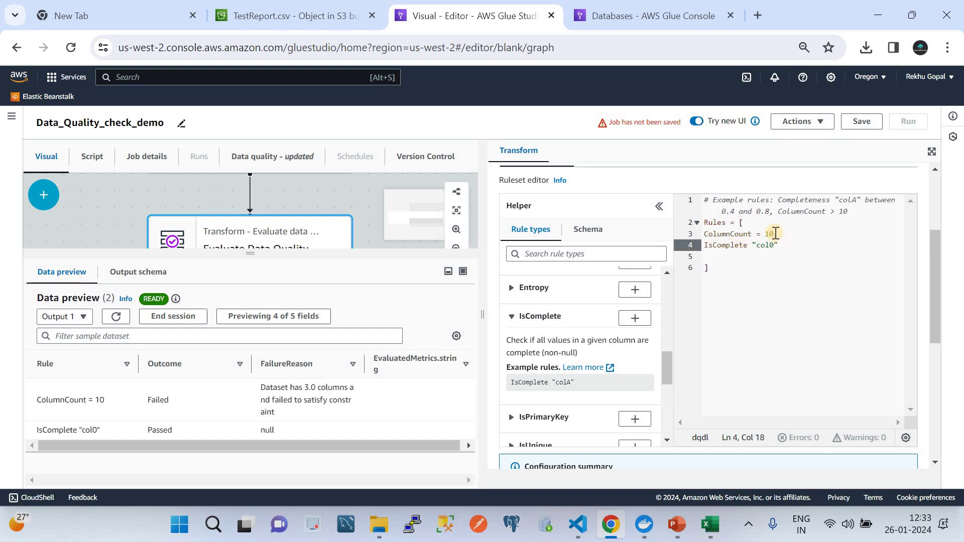
click(776, 234)
key(BackSpace)
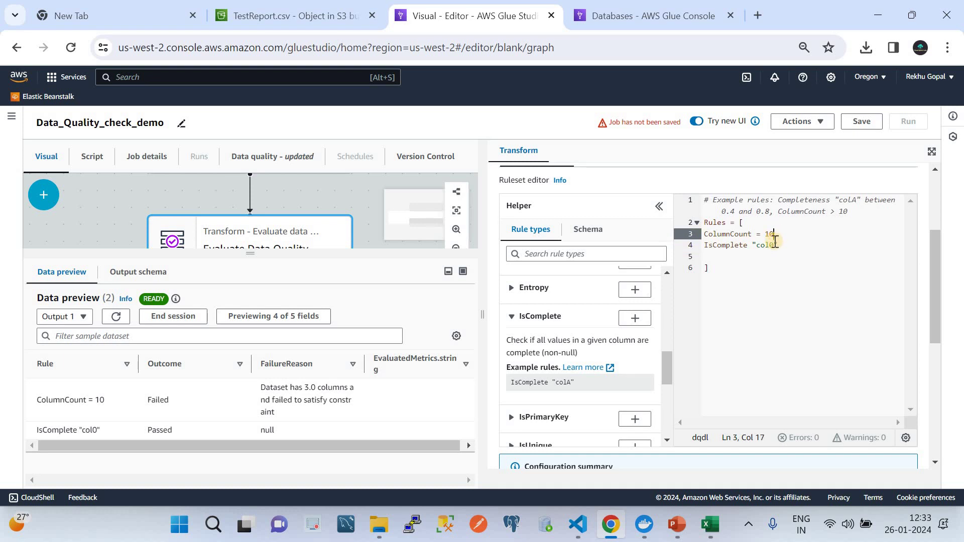
key(BackSpace)
key(BackSpace)
text(3)
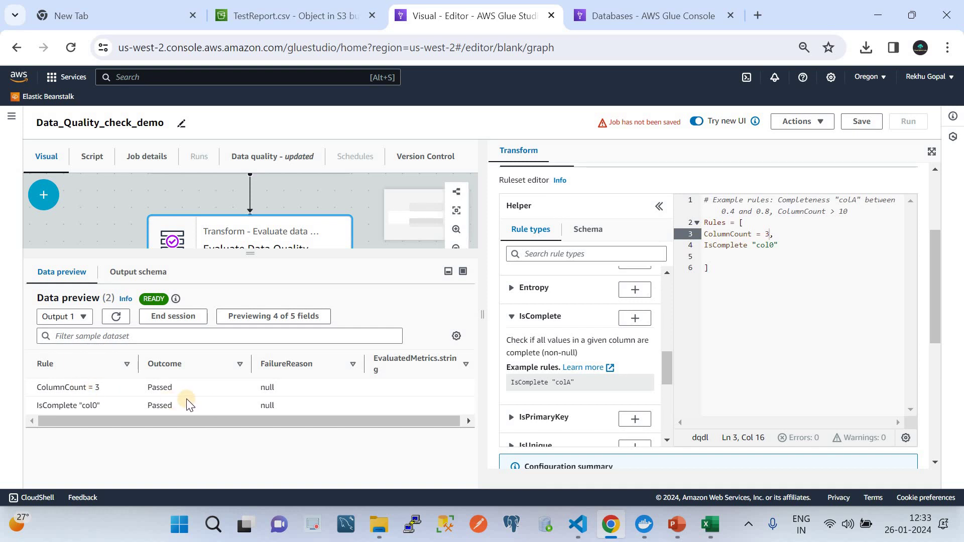
Collapse the IsComplete description and set the expected value of the ColumnCount rule to 4
click(513, 318)
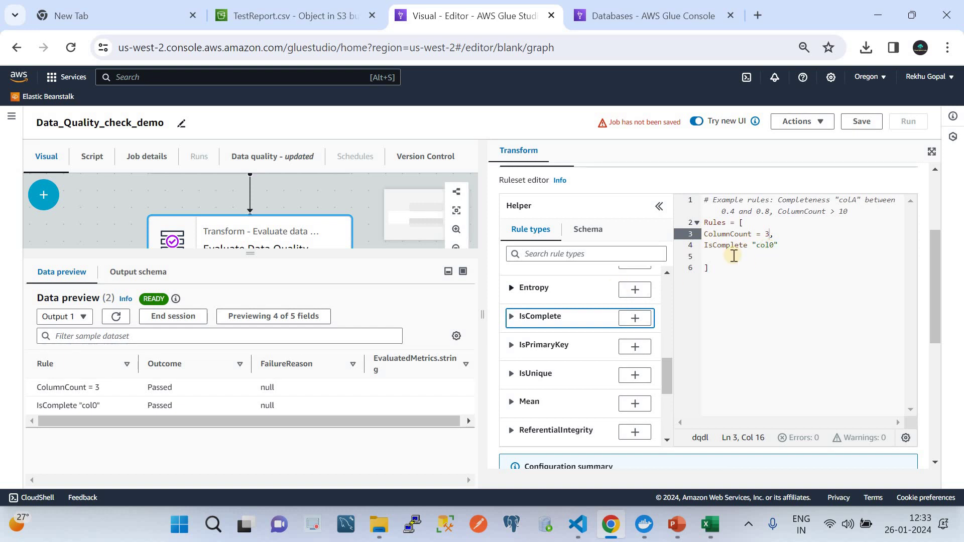
click(770, 234)
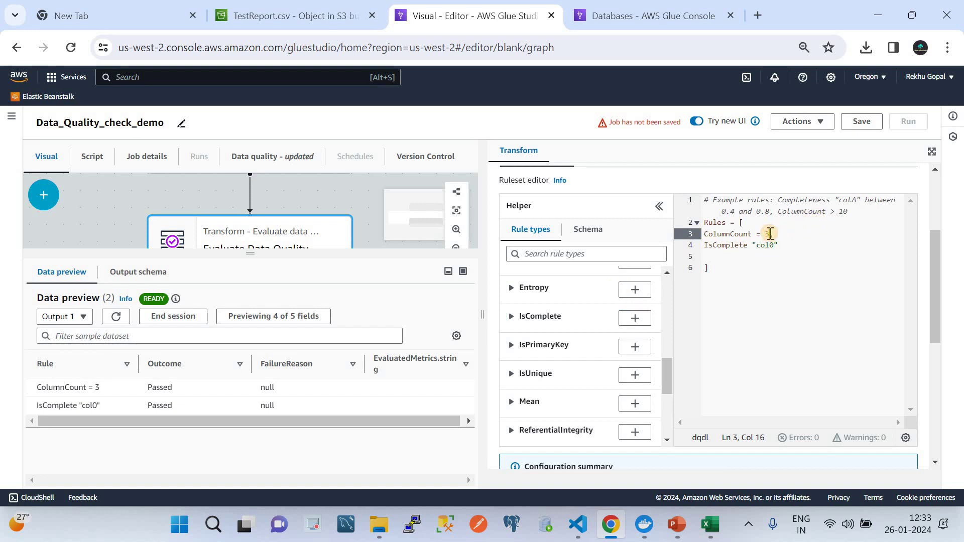
key(BackSpace)
text(4)
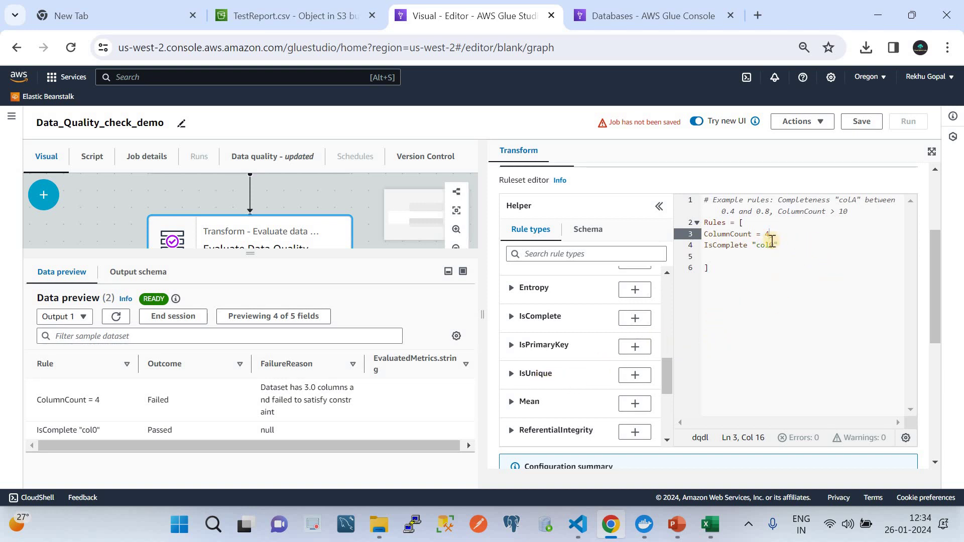
Set the expected value of the ColumnCount rule to 3 and end both the ColumnCount and IsComplete rules with a comma
key(BackSpace)
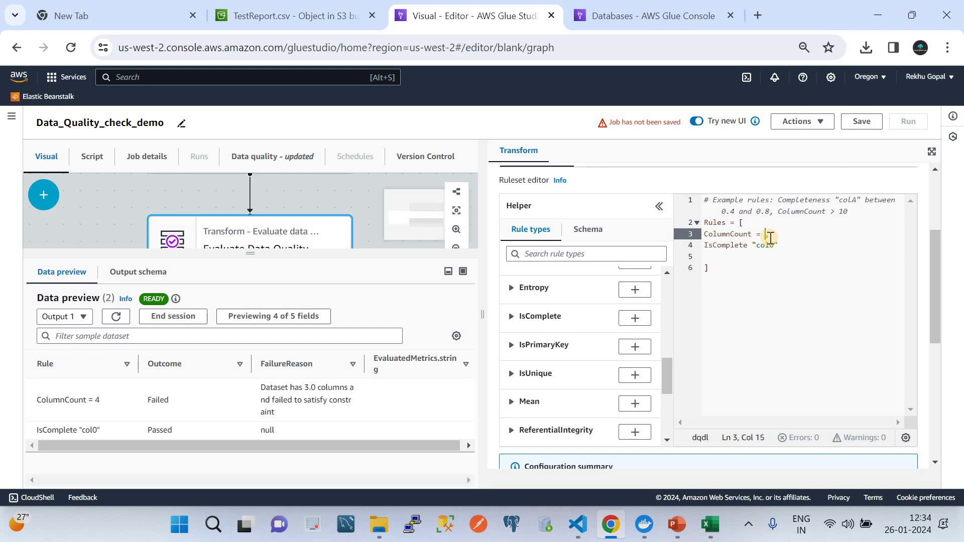
text(3,)
click(780, 245)
text(,)
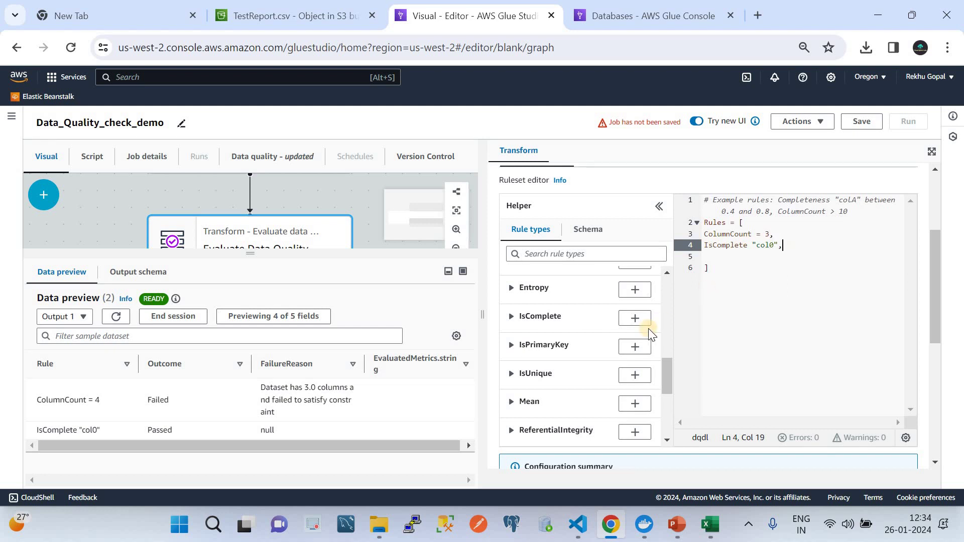
Look up the IsPrimaryKey rule type and add it to the ruleset on its own line below the IsComplete rule
scroll(603, 339, down, 1)
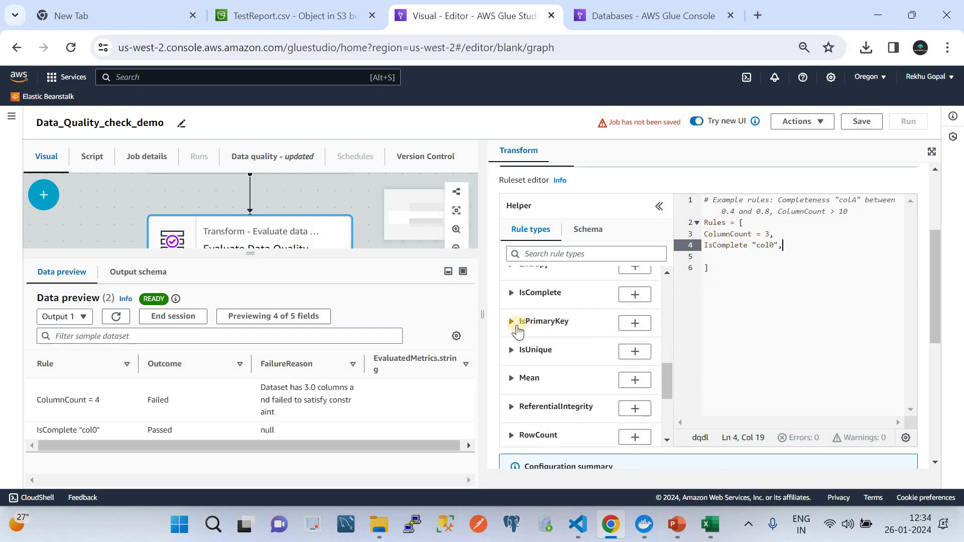
click(511, 322)
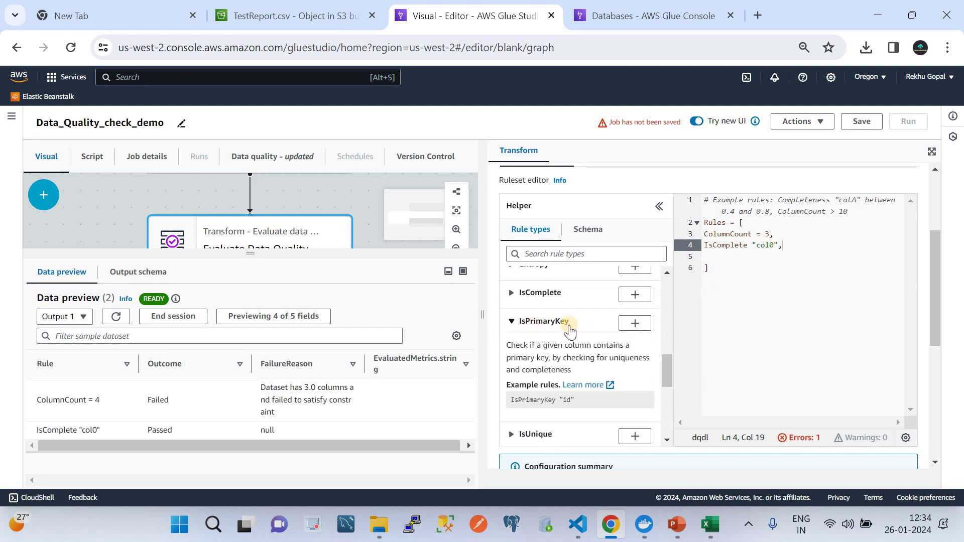
click(636, 324)
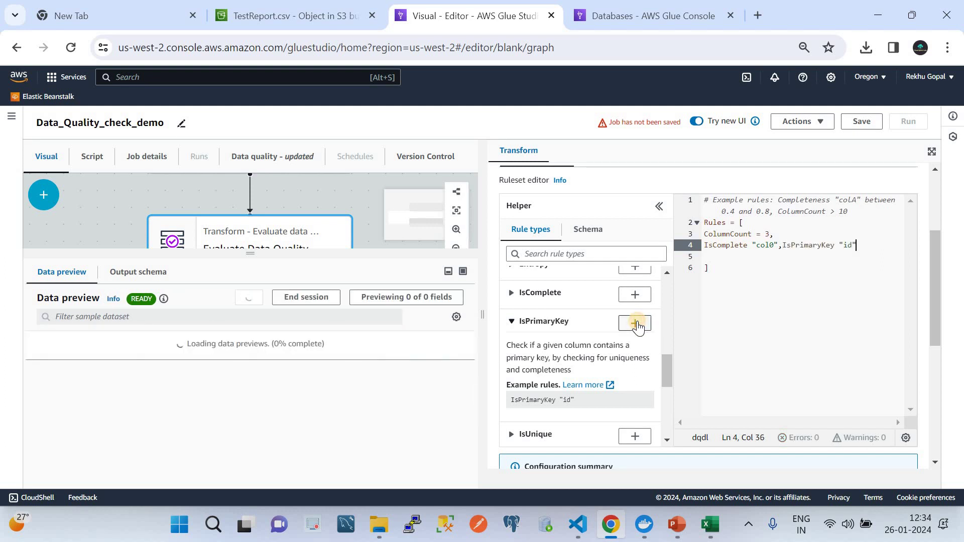
click(783, 247)
key(Return)
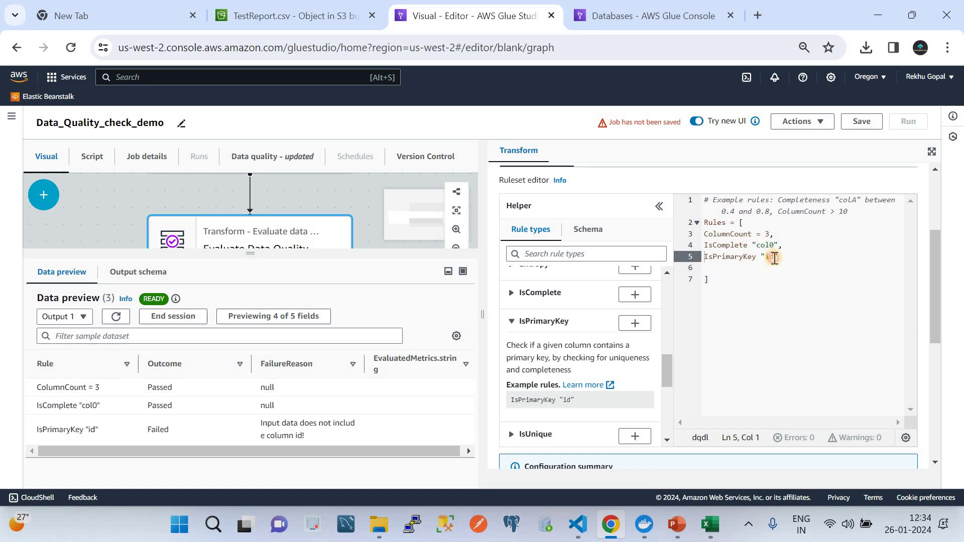
Replace the sample column name in the IsPrimaryKey rule with "col0"
click(775, 258)
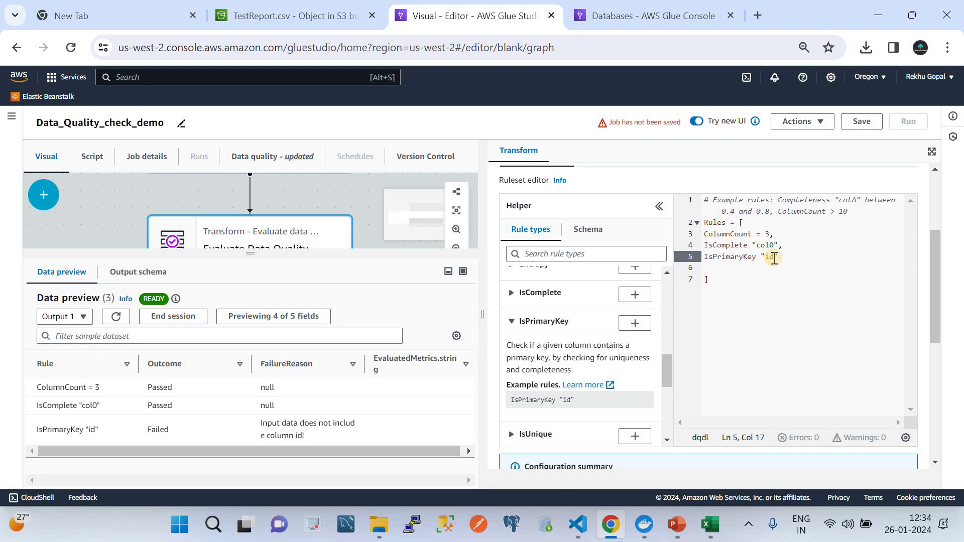
key(BackSpace)
text(col)
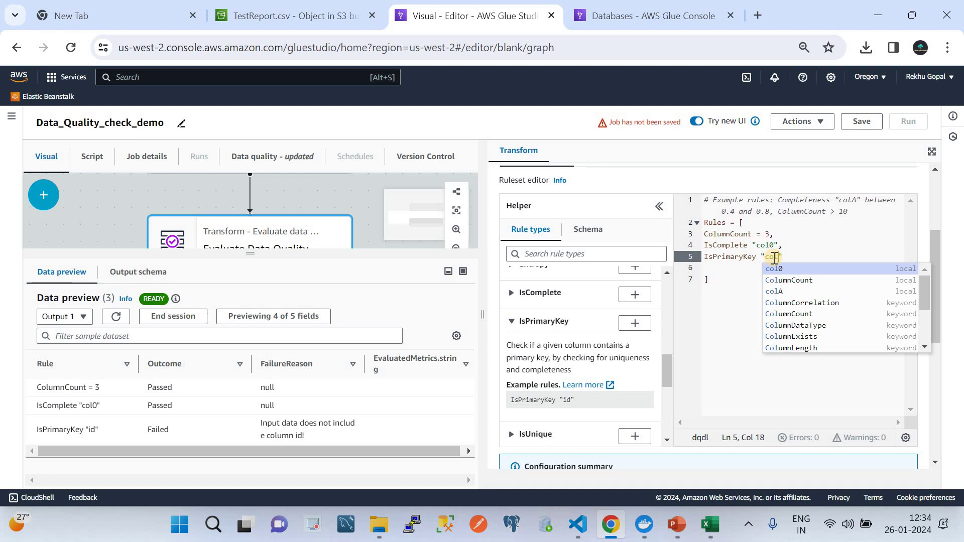
key(Return)
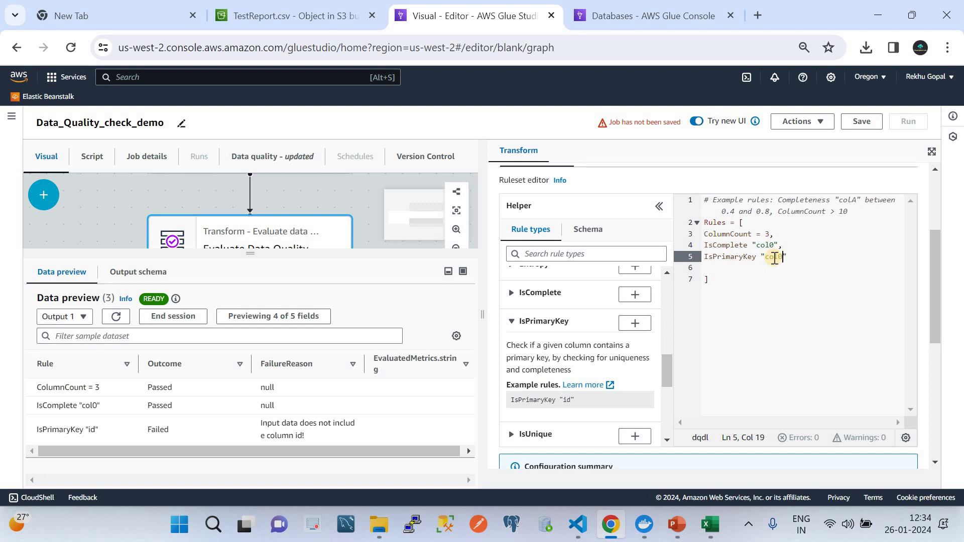
click(418, 294)
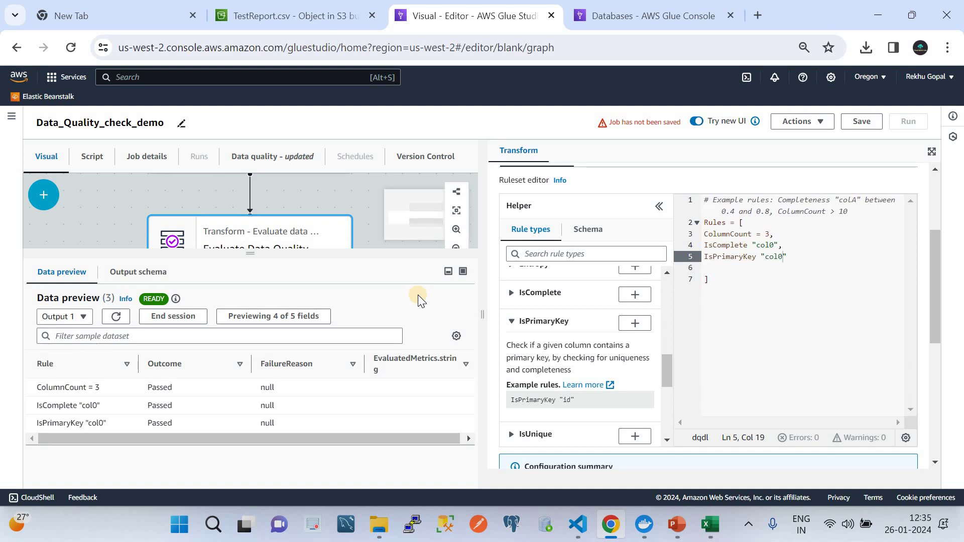
Switch to TestReport.csv in Excel and examine the col0 values for duplicates and blanks
click(708, 525)
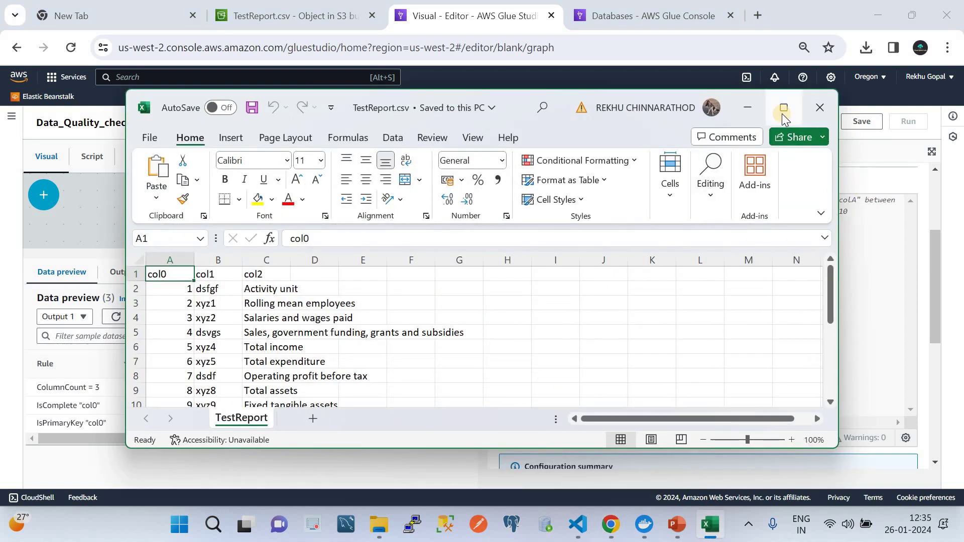
click(783, 110)
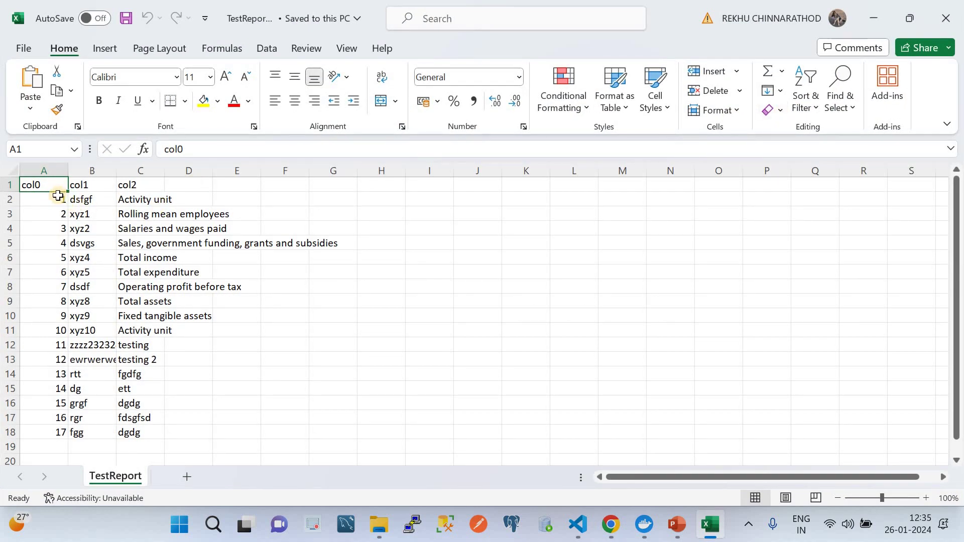
click(59, 201)
key(Down)
key(Down)
key(Down)
key(Down)
key(Down)
key(Down)
key(Down)
key(Down)
key(Down)
key(Down)
key(Down)
key(Down)
key(Down)
key(Down)
key(Down)
key(Down)
key(Down)
key(Down)
key(Down)
key(Down)
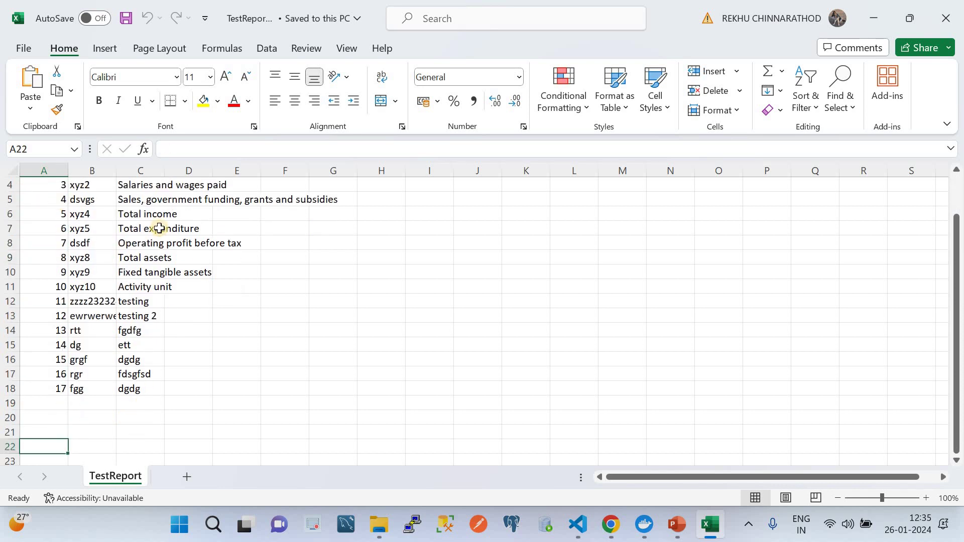
scroll(161, 227, up, 1)
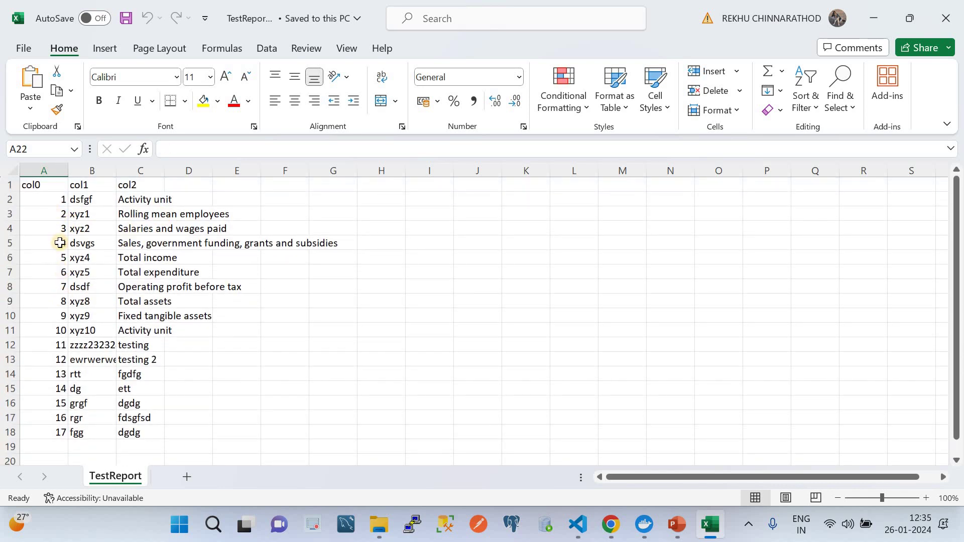
click(50, 208)
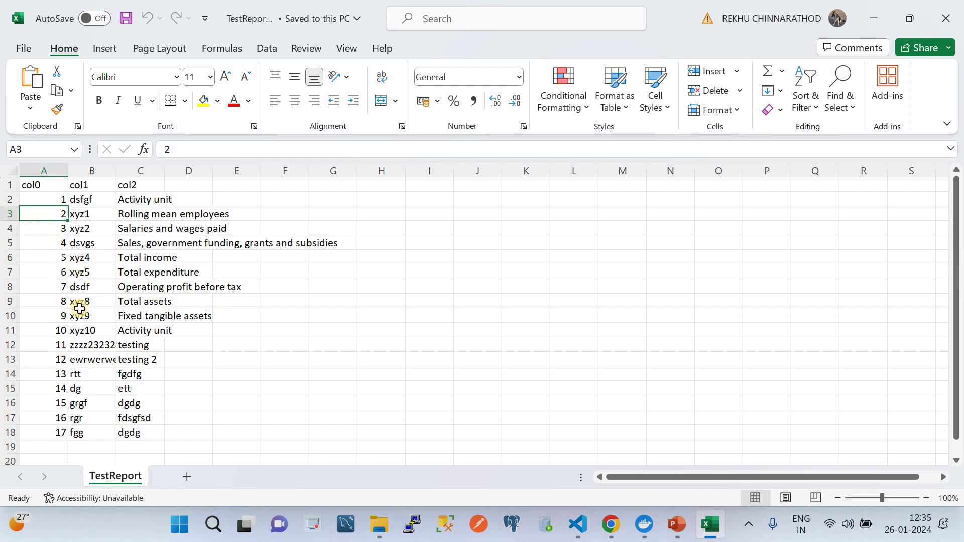
Return to AWS Glue Studio, change the IsPrimaryKey column to "col1", and check that column in the source CSV
click(613, 531)
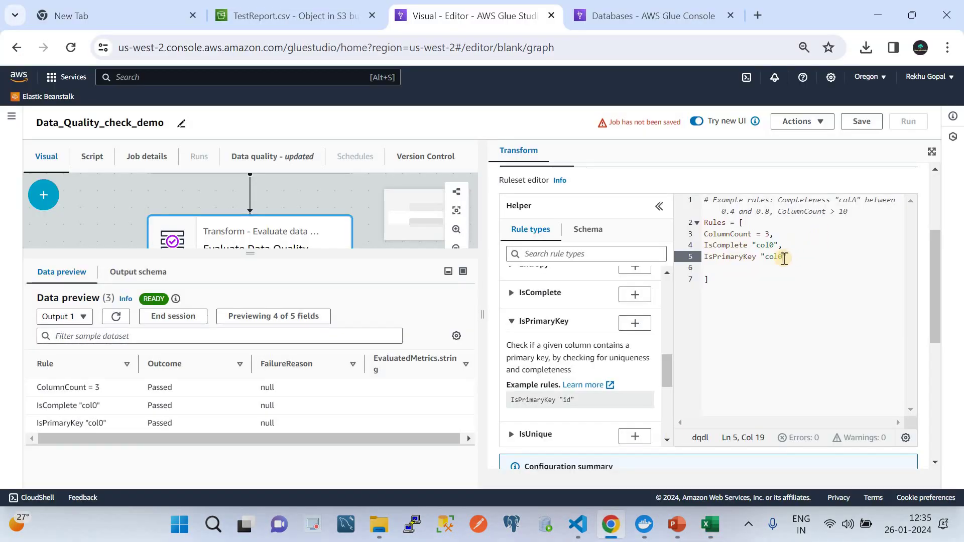
key(BackSpace)
text(1)
click(710, 524)
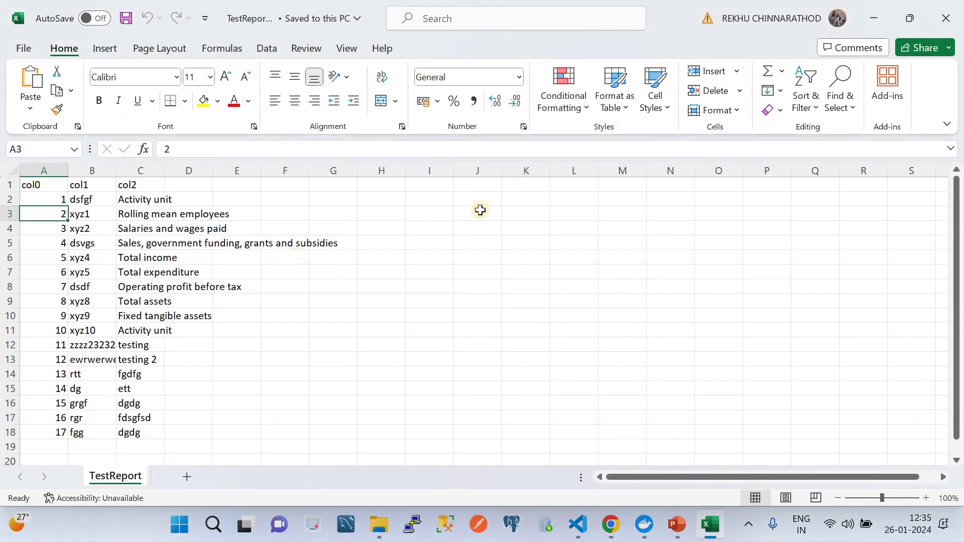
click(874, 19)
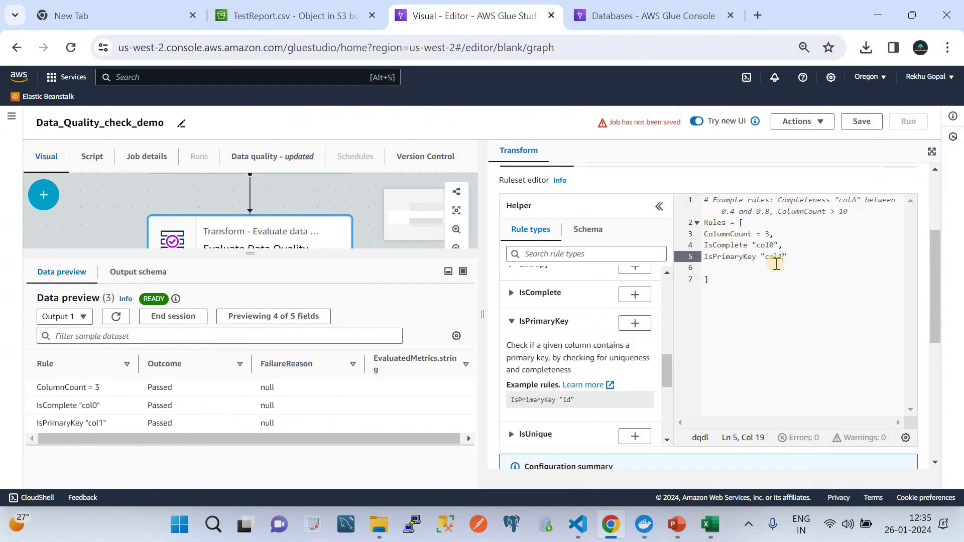
Collapse the IsPrimaryKey description and remove the blank line before the ruleset's closing bracket
click(533, 323)
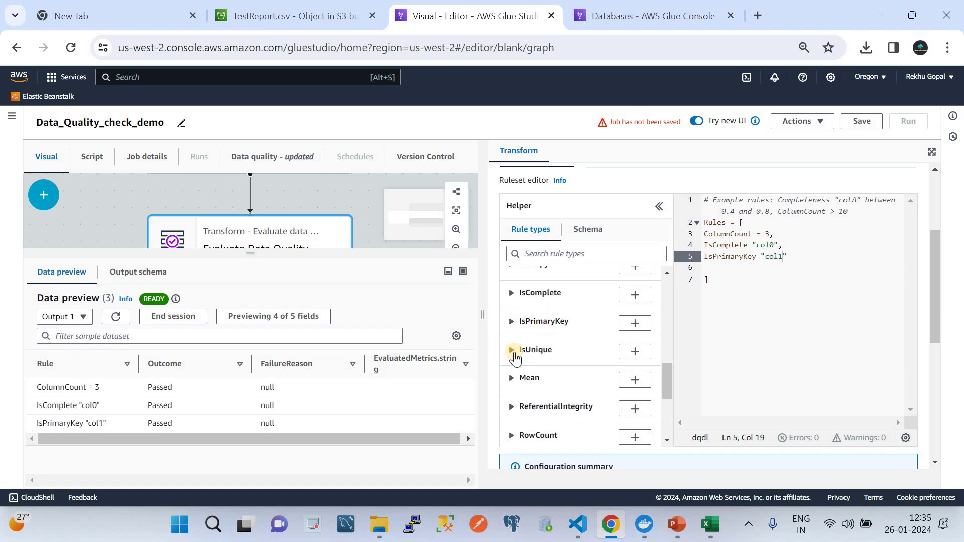
scroll(566, 366, down, 3)
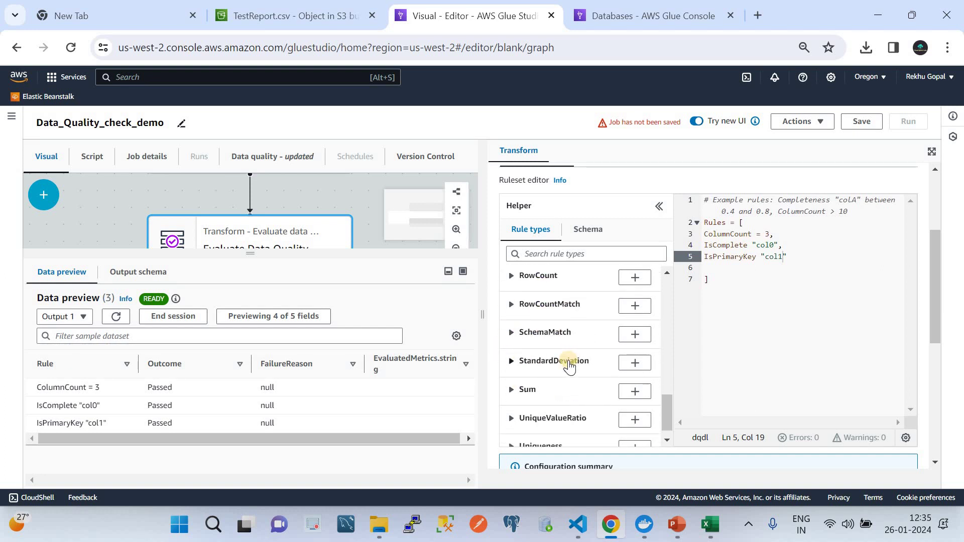
scroll(570, 365, up, 10)
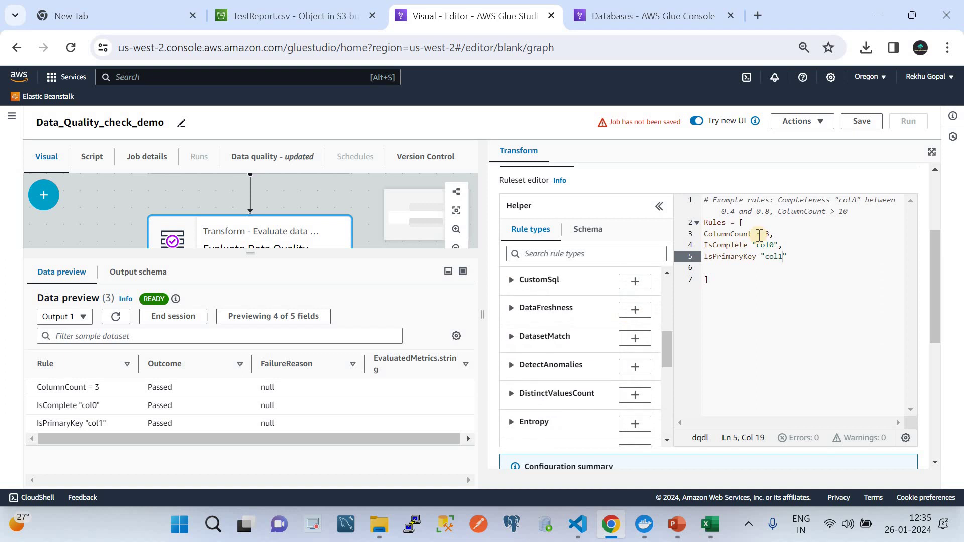
click(710, 268)
key(BackSpace)
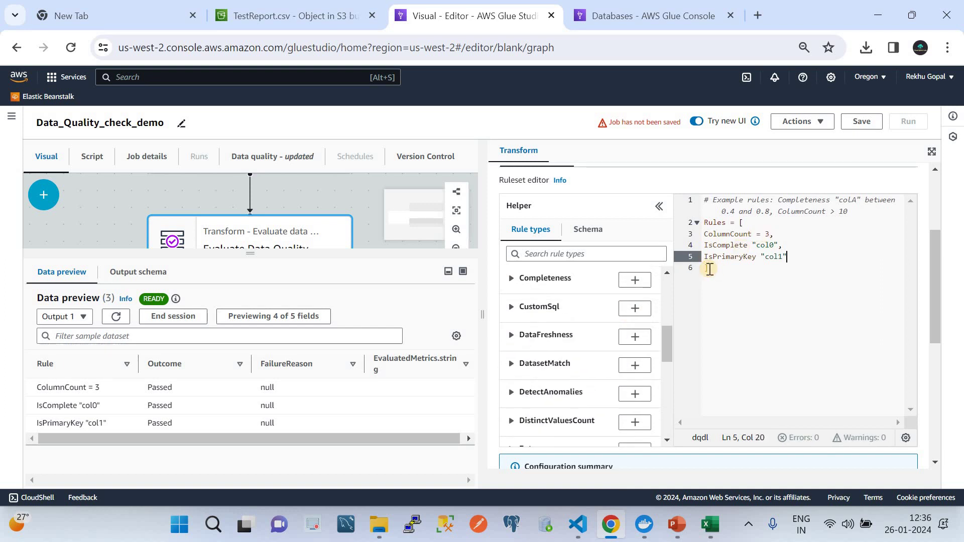
Change the column name in the IsPrimaryKey rule to "col2"
click(783, 257)
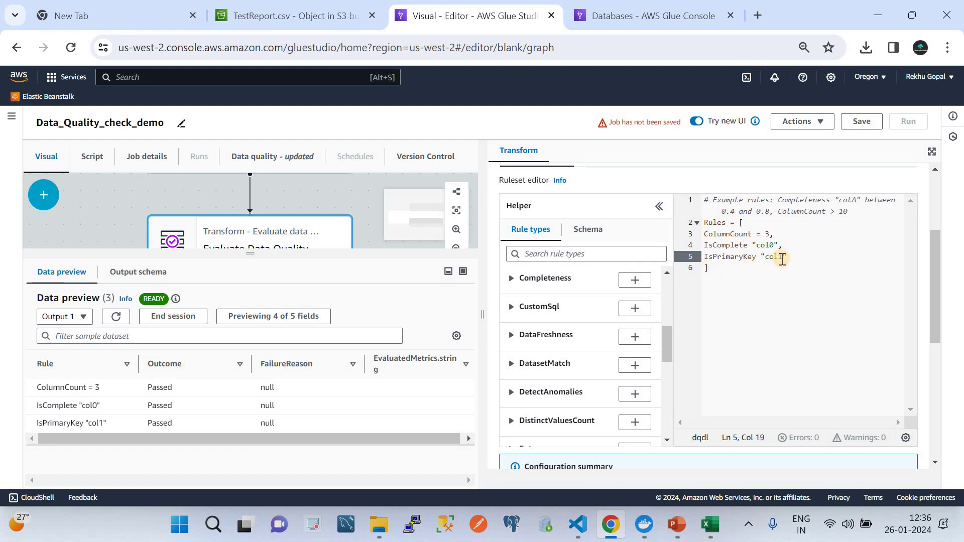
text(2)
scroll(590, 381, down, 10)
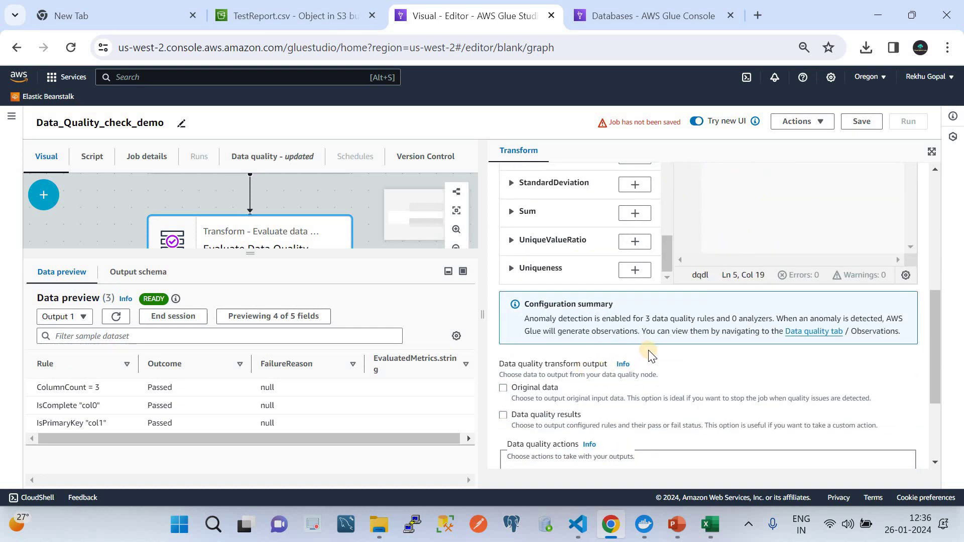
scroll(648, 351, up, 2)
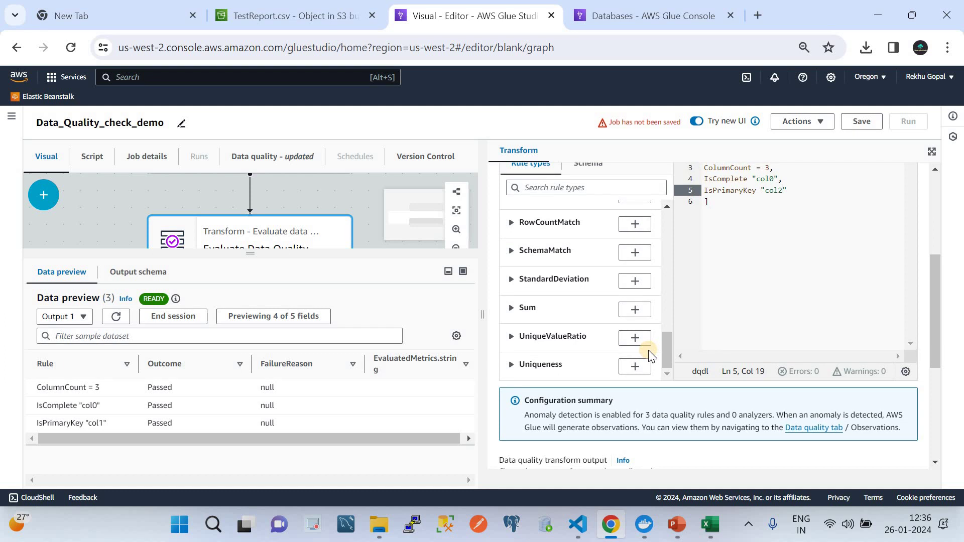
Reopen the Evaluate Data Quality node with a wider settings area and review the rule outcomes in the data preview
click(304, 207)
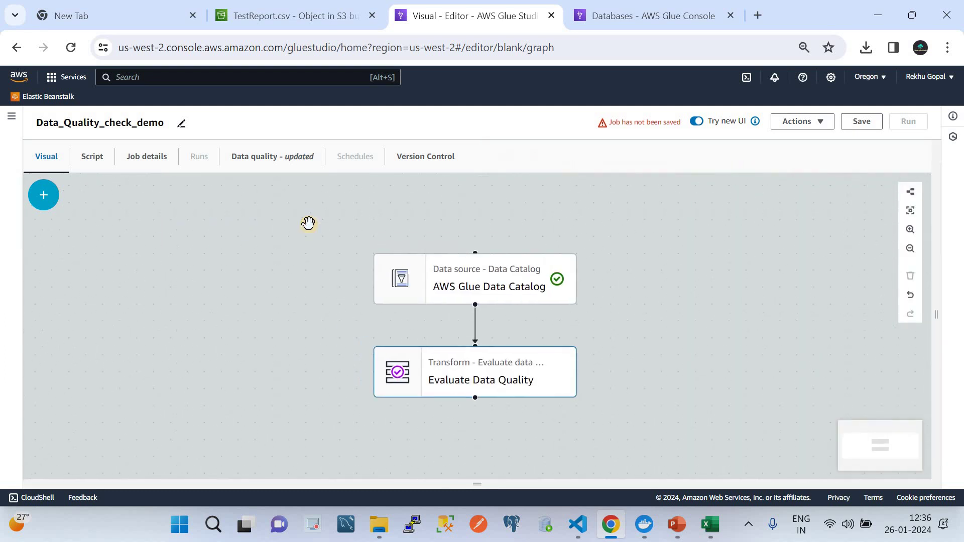
click(517, 355)
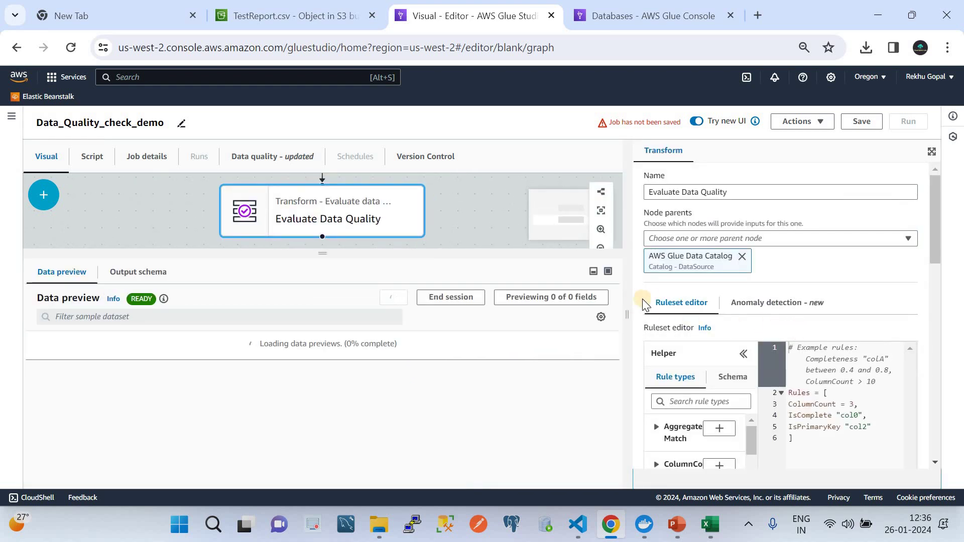
drag(490, 325, 483, 325)
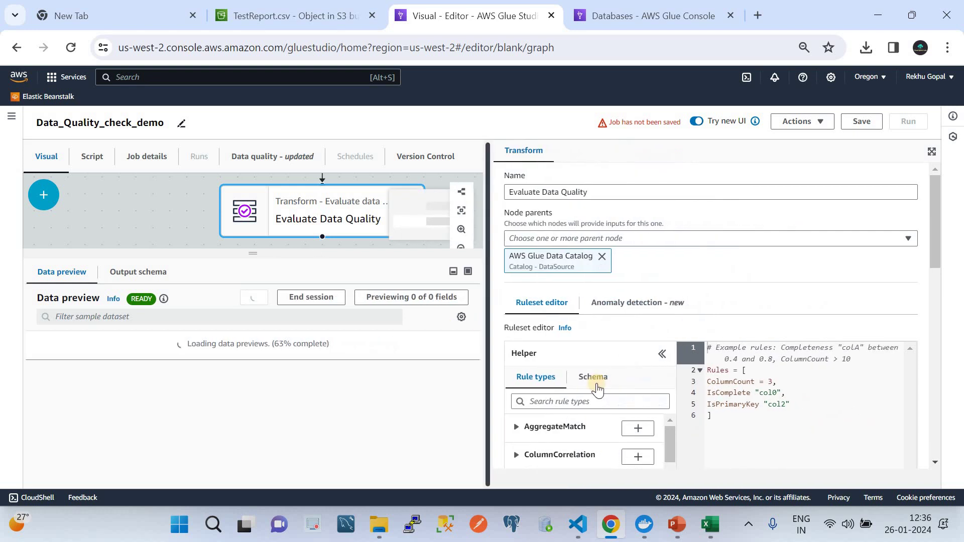
scroll(629, 376, down, 4)
scroll(629, 376, down, 3)
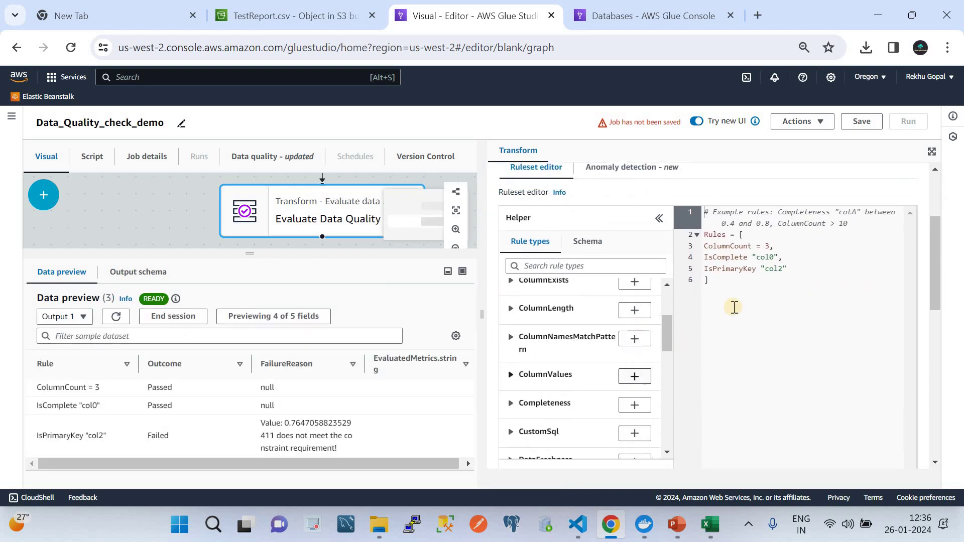
scroll(597, 402, down, 4)
scroll(598, 402, down, 5)
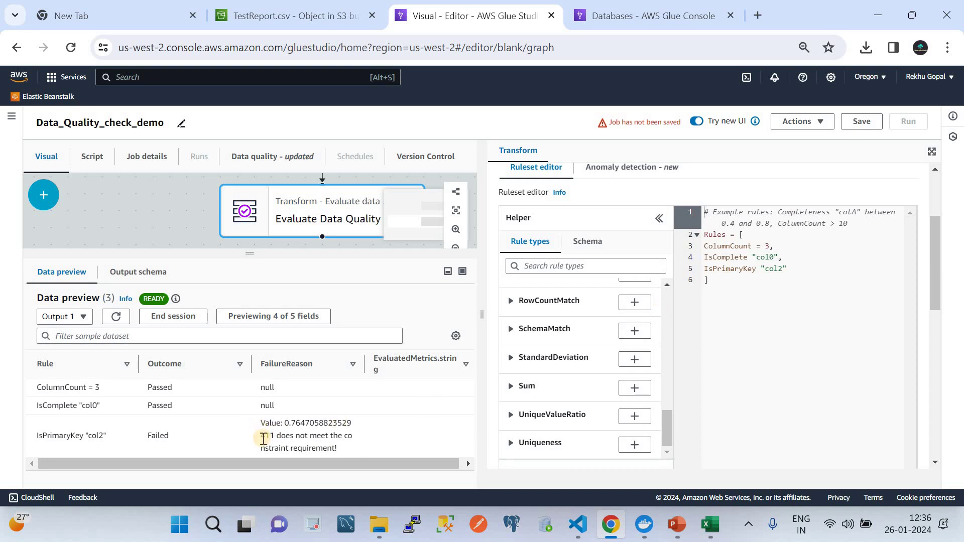
Set the column name in the IsPrimaryKey rule back to "col0"
click(783, 270)
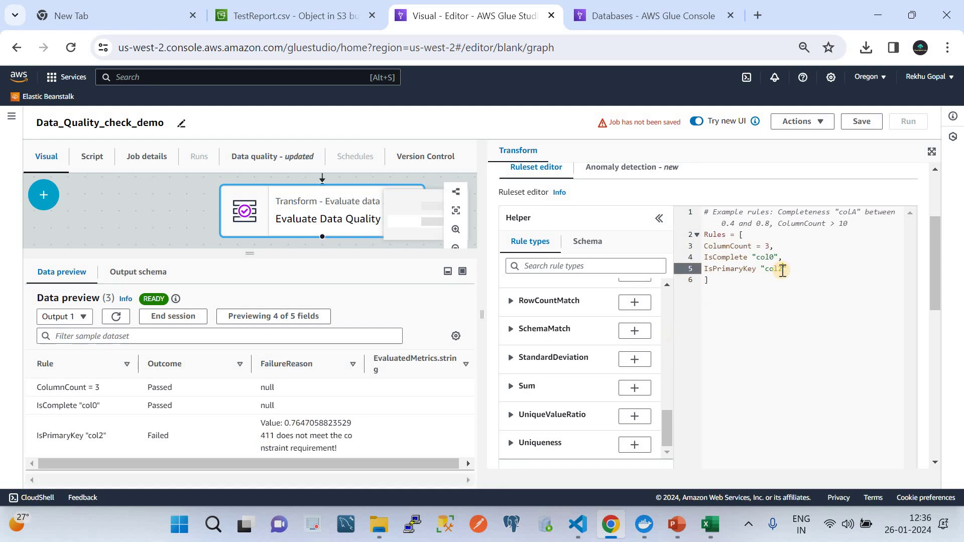
key(BackSpace)
text(0)
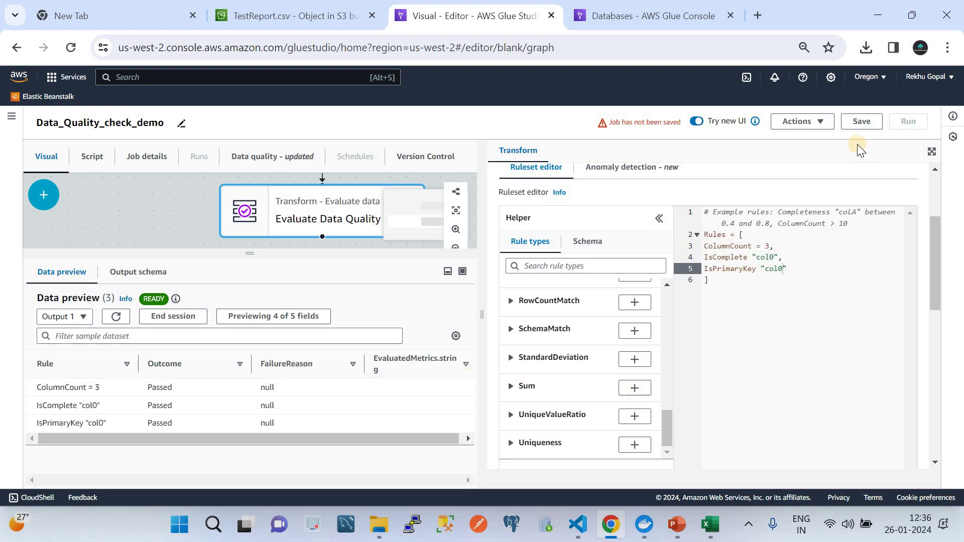
Save the Data_Quality_check_demo job and shrink the node settings and data preview areas to enlarge the canvas
click(864, 121)
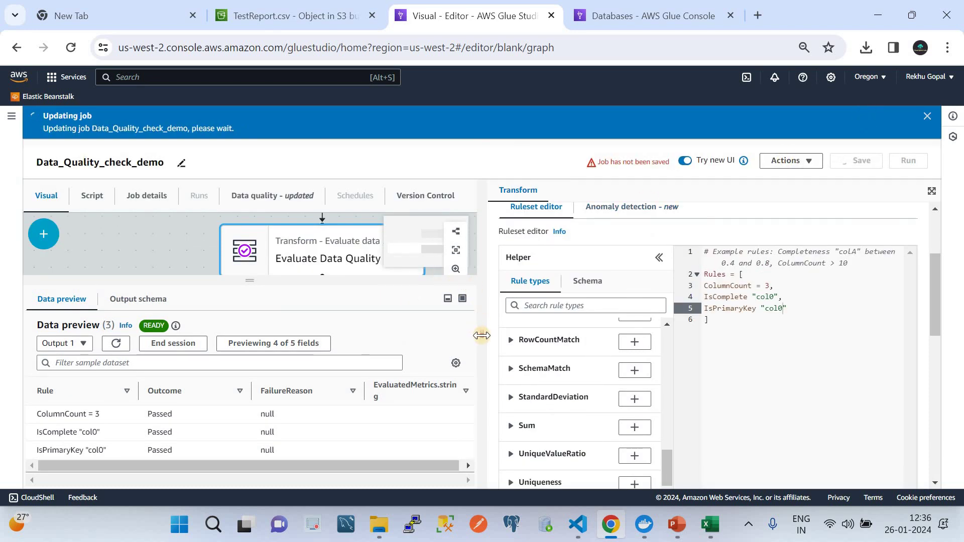
drag(574, 324, 627, 325)
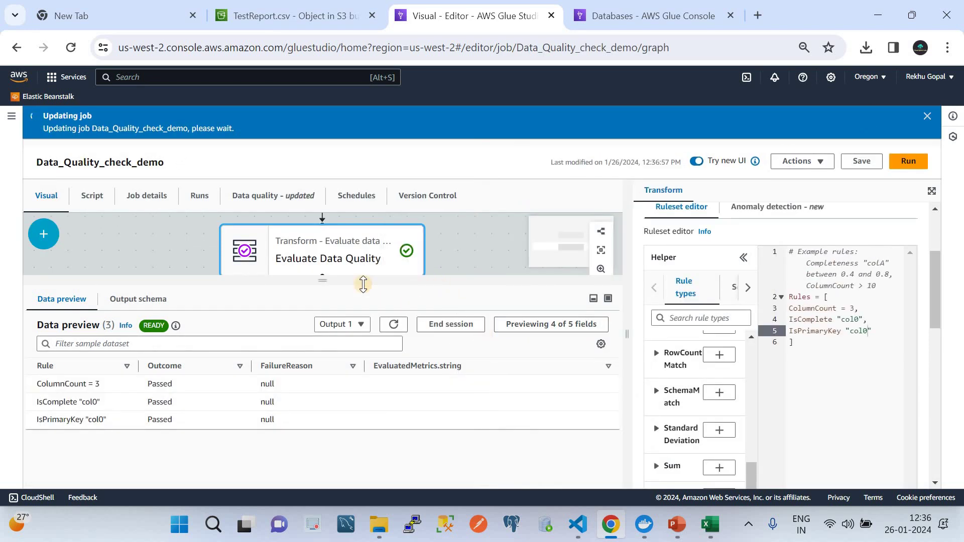
drag(323, 280, 336, 412)
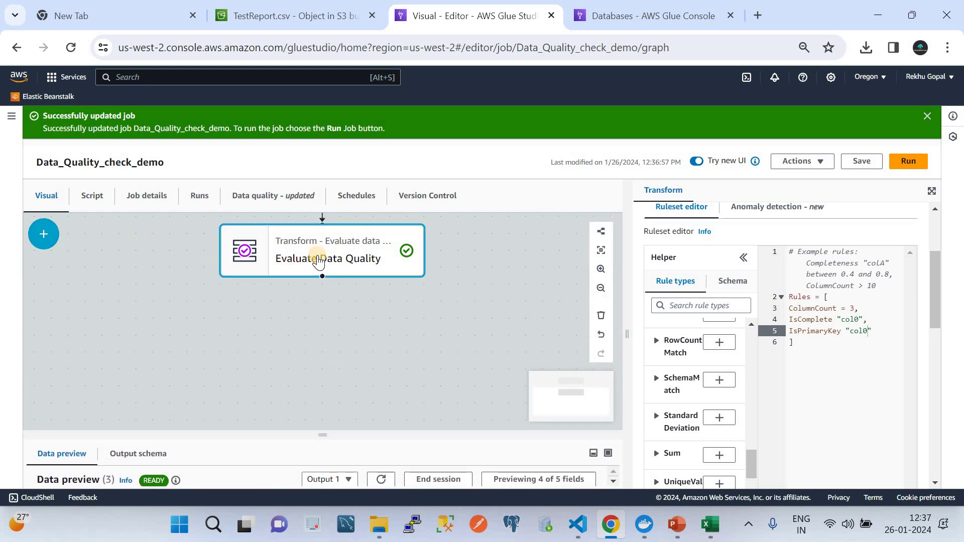
Enable the data quality results output for the Evaluate Data Quality node
scroll(318, 261, up, 3)
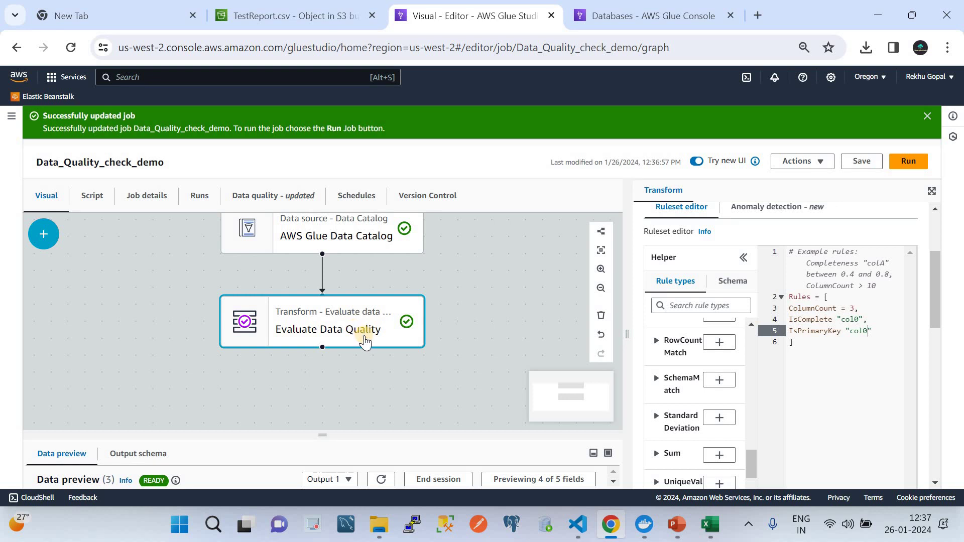
drag(940, 279, 952, 437)
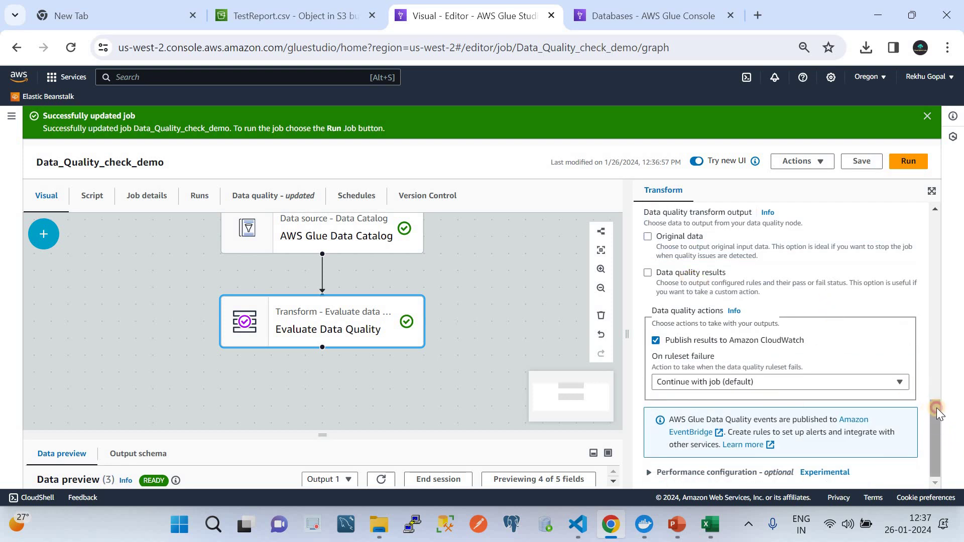
drag(936, 408, 934, 385)
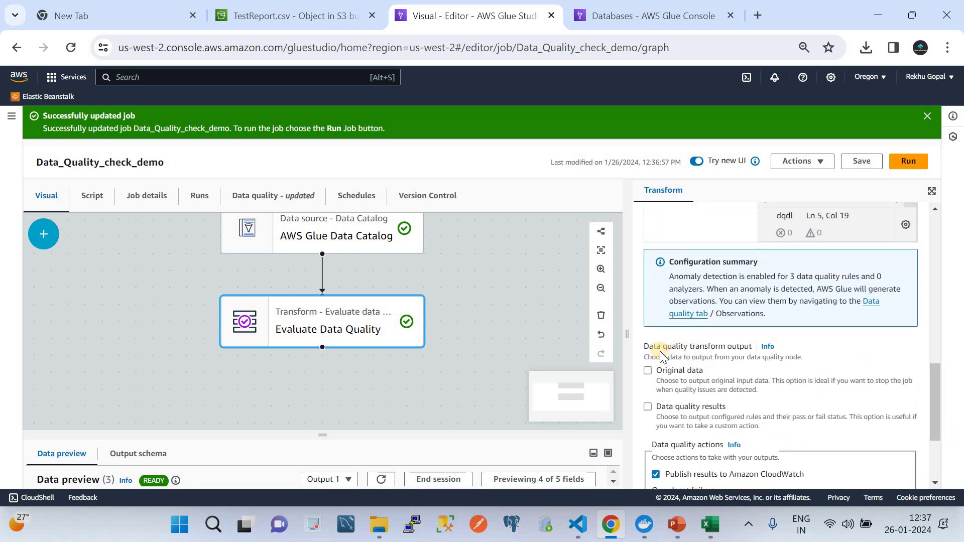
click(648, 406)
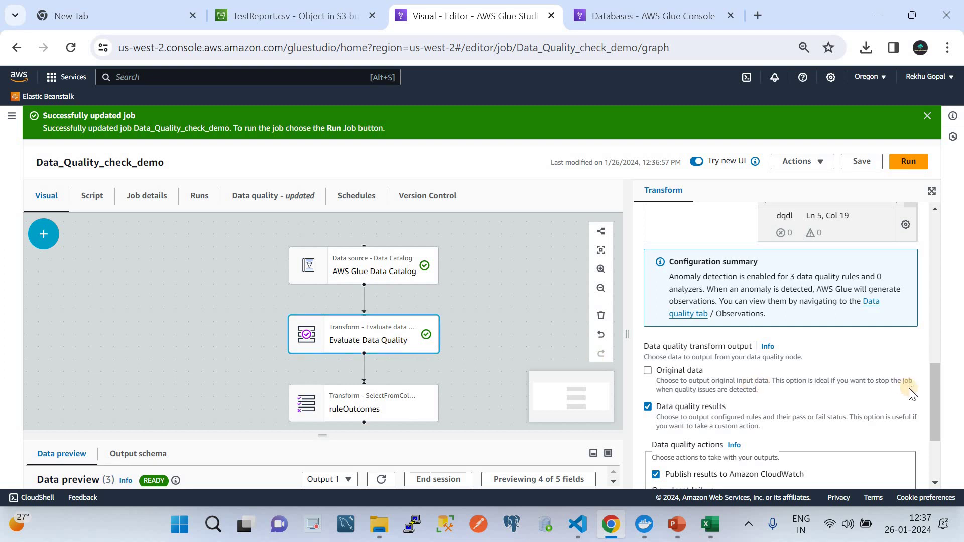
Set the Evaluate Data Quality node's ruleset failure action to Fail job without loading target data
drag(936, 390, 941, 430)
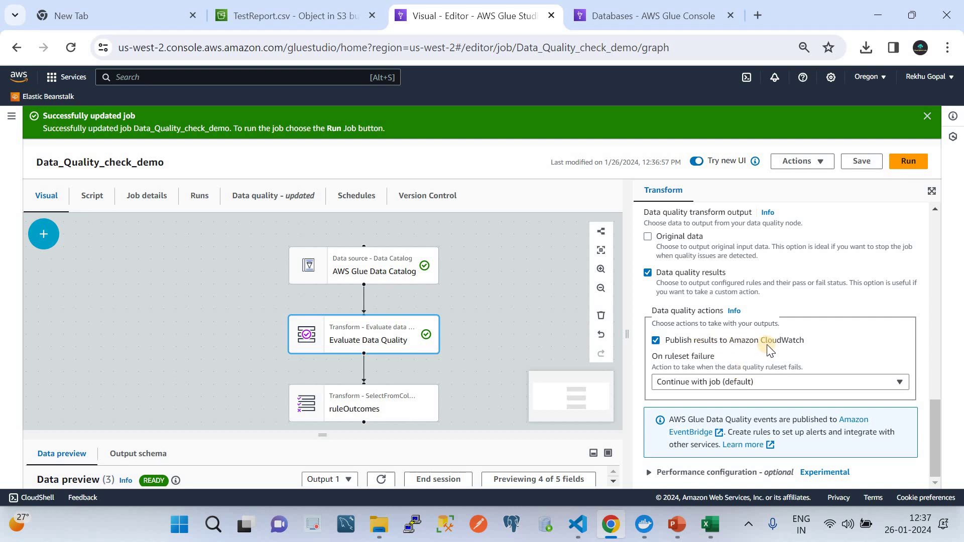
click(763, 384)
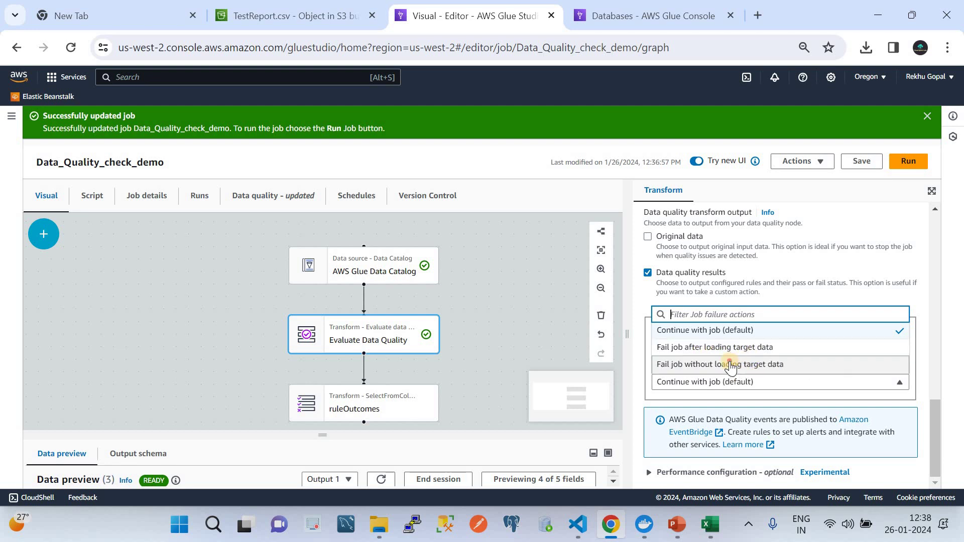
click(731, 365)
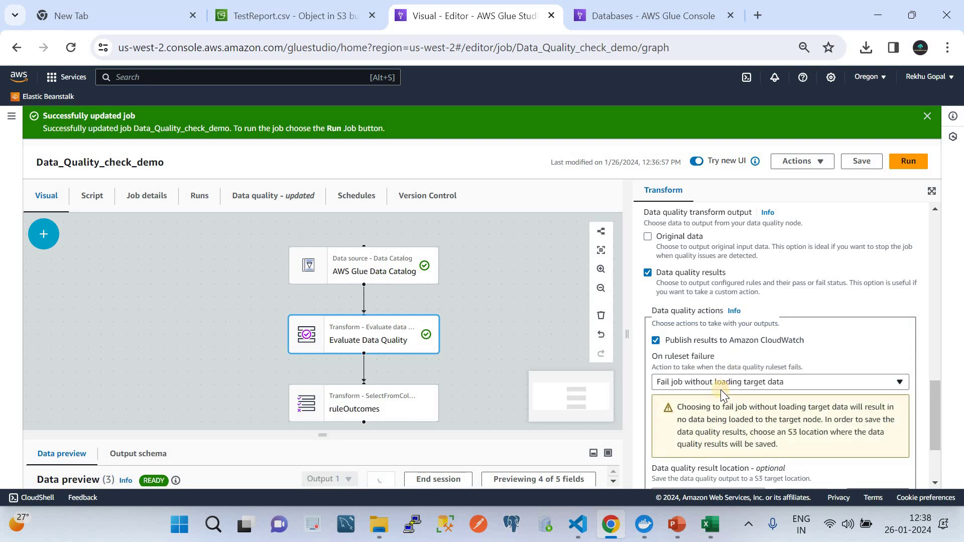
Choose the parquebucketdata bucket as the data quality result location, ending the path with a slash (s3://parquebucketdata/)
scroll(721, 389, down, 2)
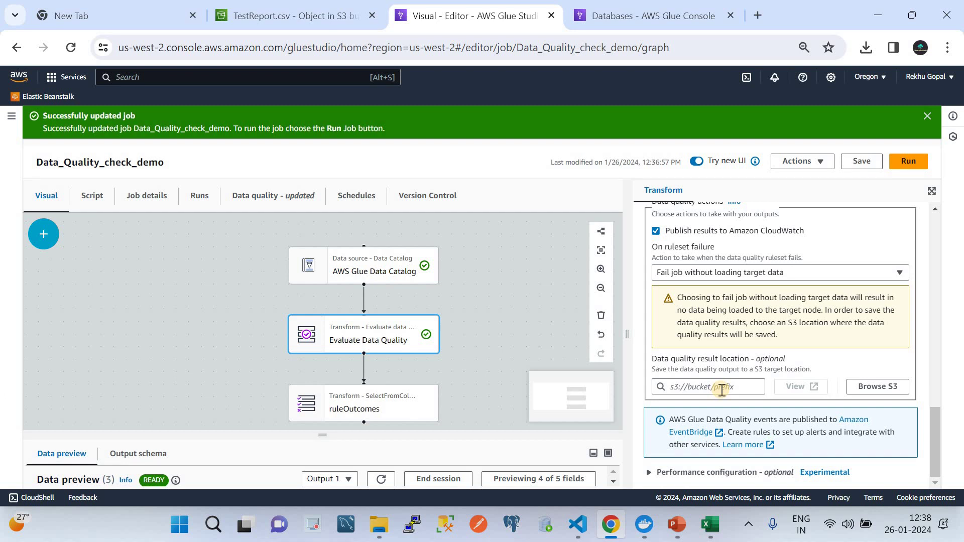
click(711, 386)
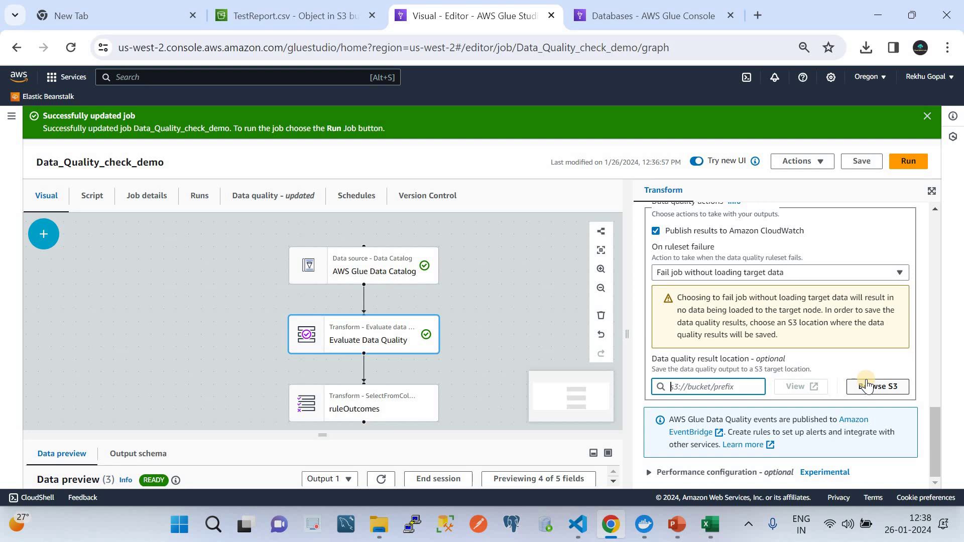
click(888, 385)
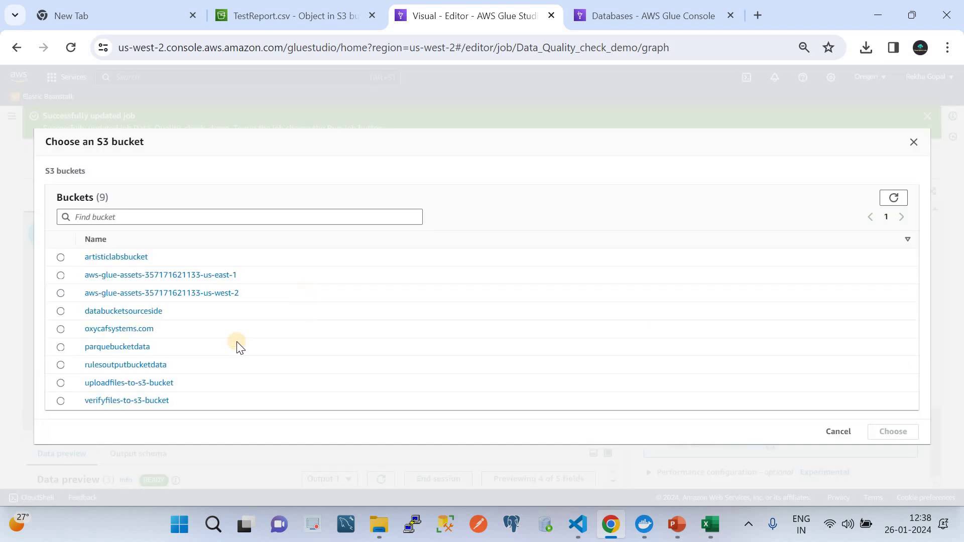
click(60, 347)
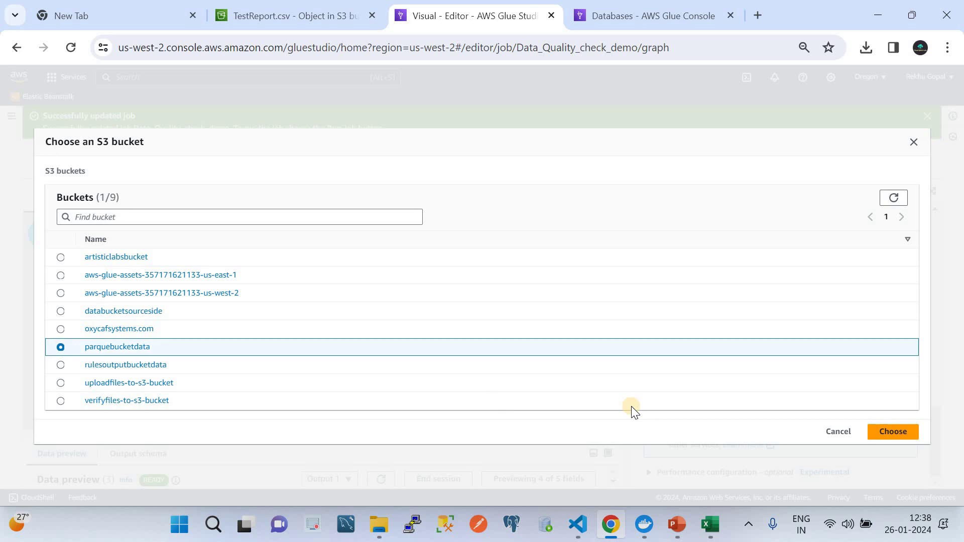
click(890, 433)
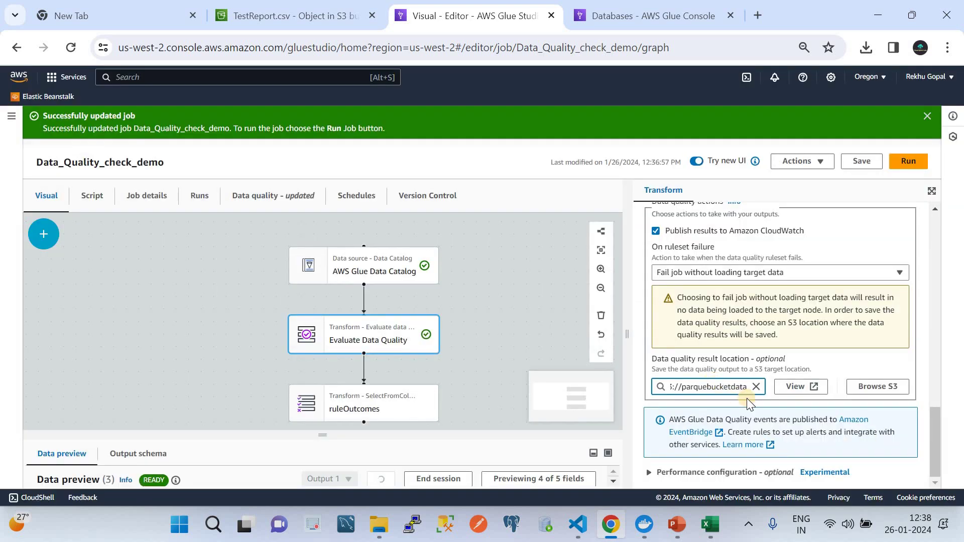
text(/)
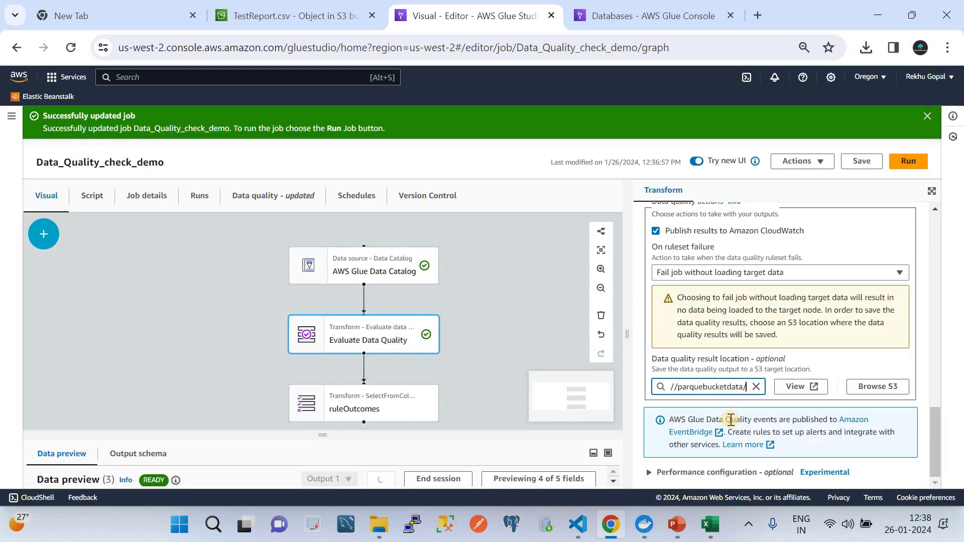
Save the Data_Quality_check_demo job with the new data quality output settings
click(935, 422)
scroll(428, 394, down, 3)
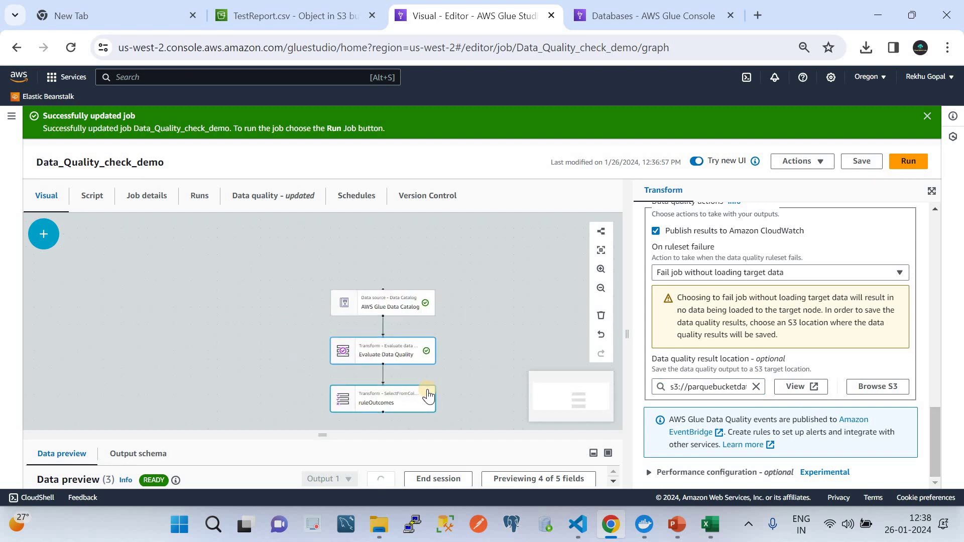
click(384, 406)
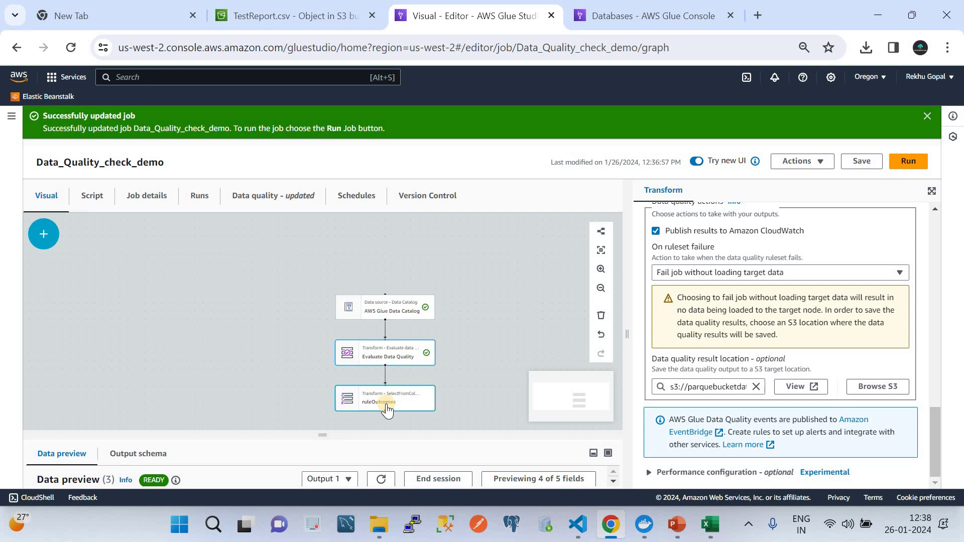
click(870, 164)
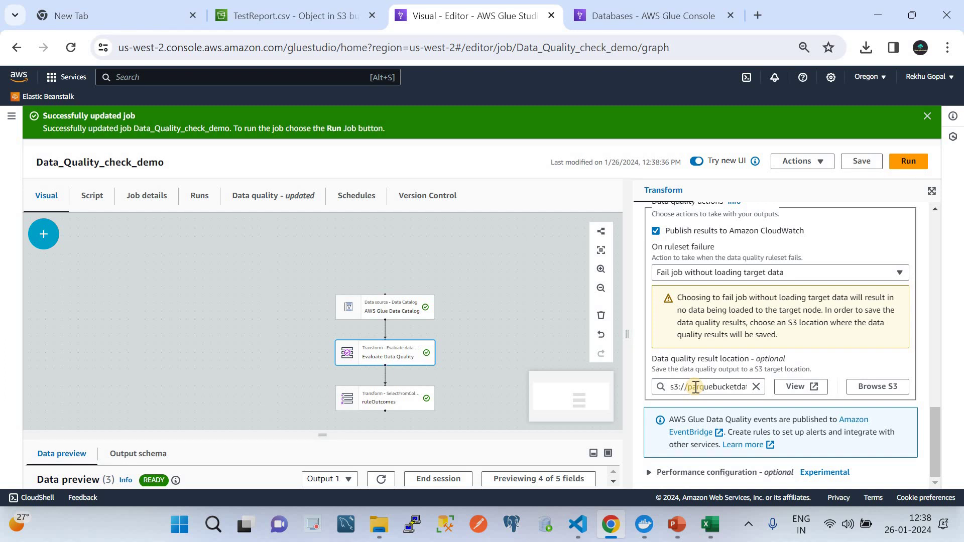
Add an Amazon S3 target node fed by the Evaluate Data Quality node
click(44, 237)
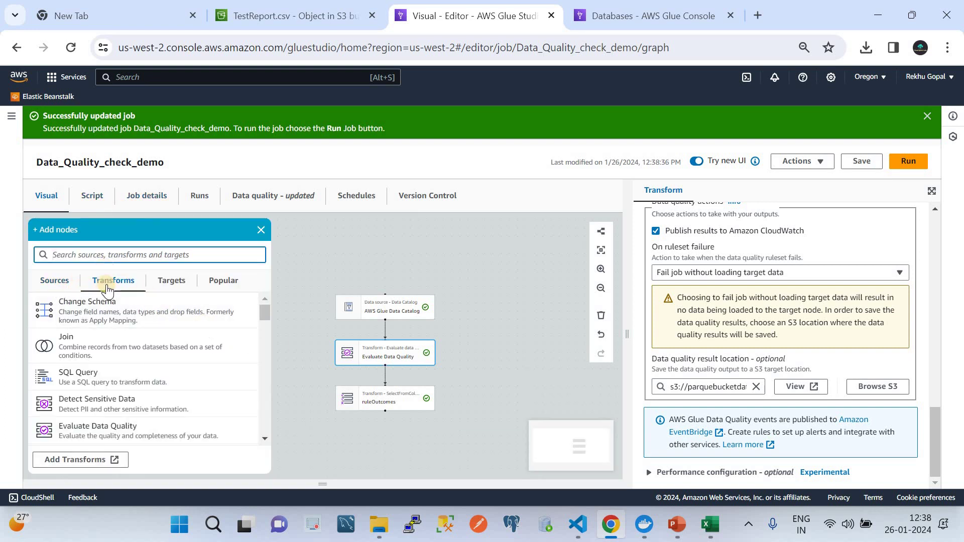
click(170, 281)
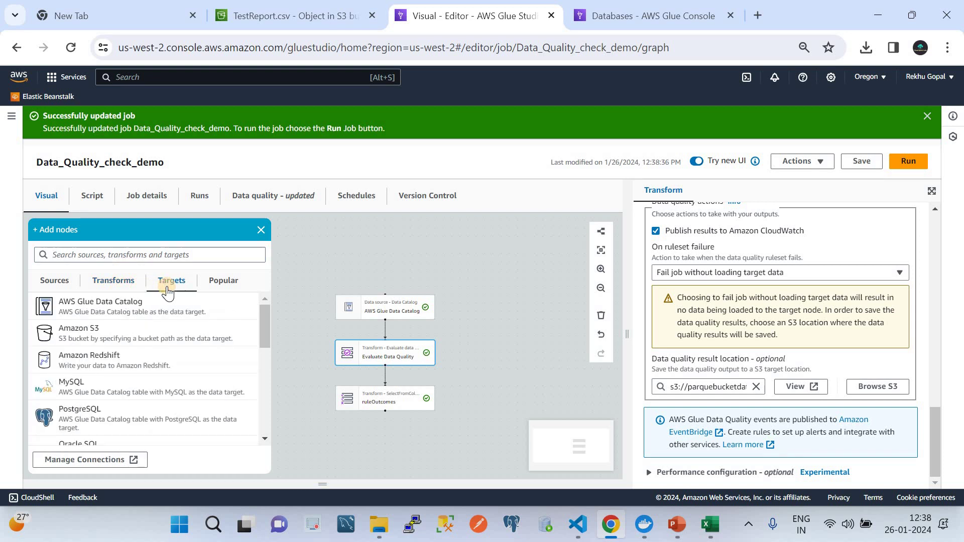
click(146, 334)
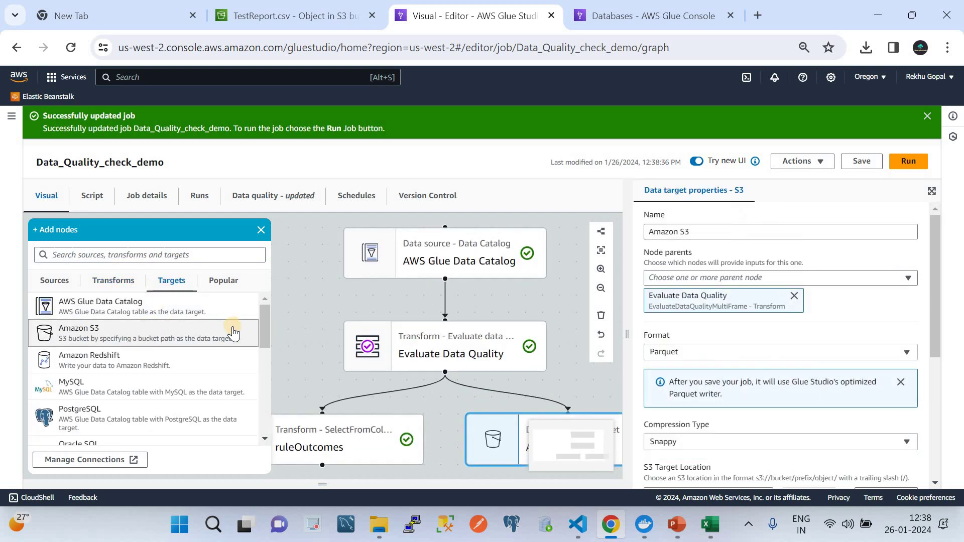
click(308, 315)
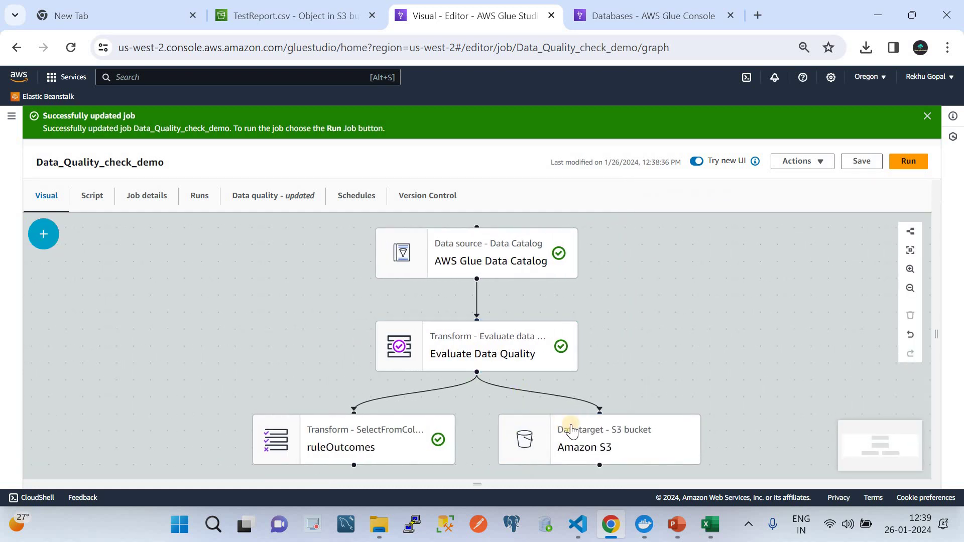
Delete the Amazon S3 target node from the canvas and save the job
click(580, 448)
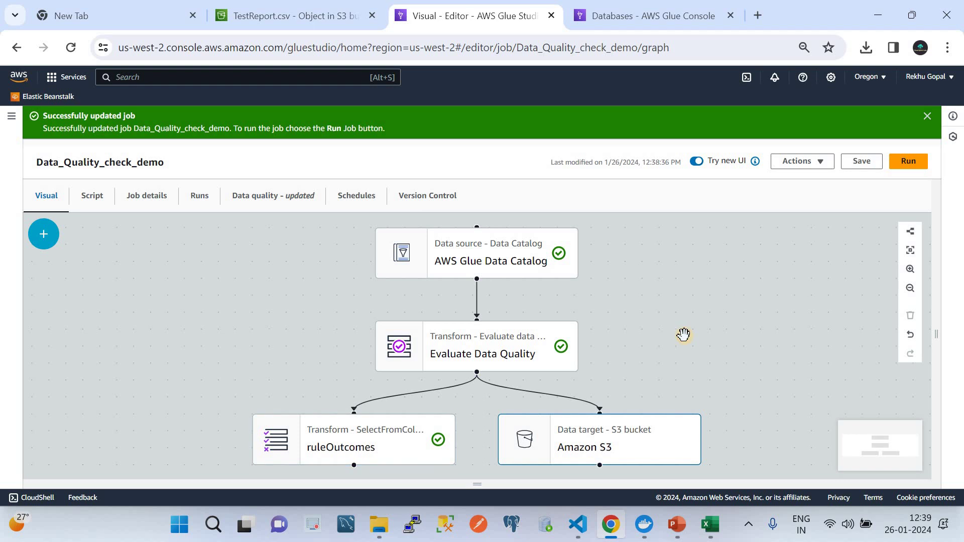
scroll(683, 334, down, 3)
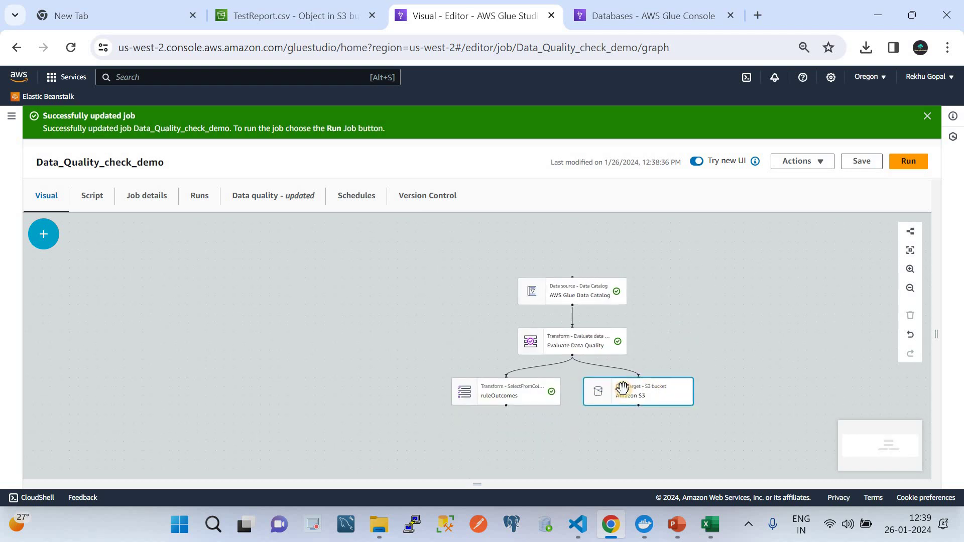
scroll(621, 389, up, 3)
click(598, 433)
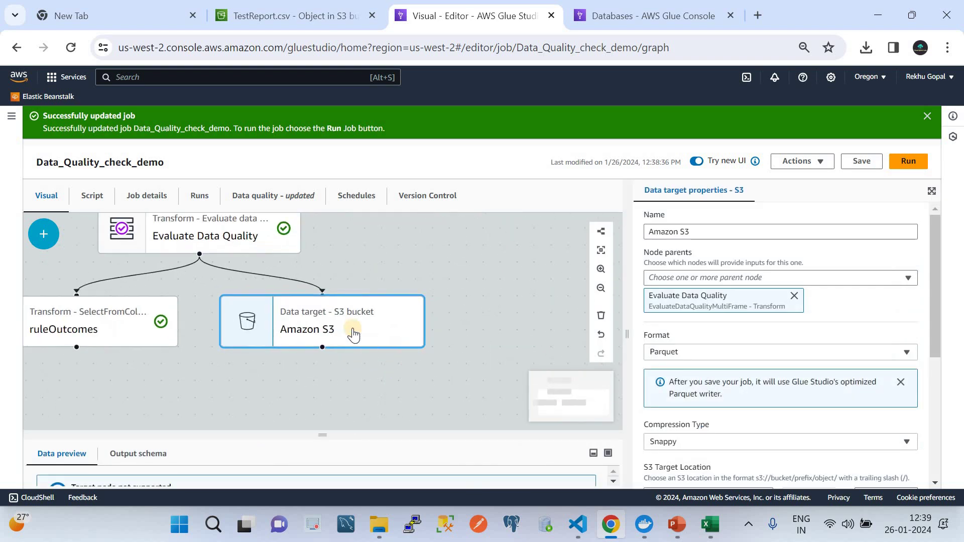
click(601, 317)
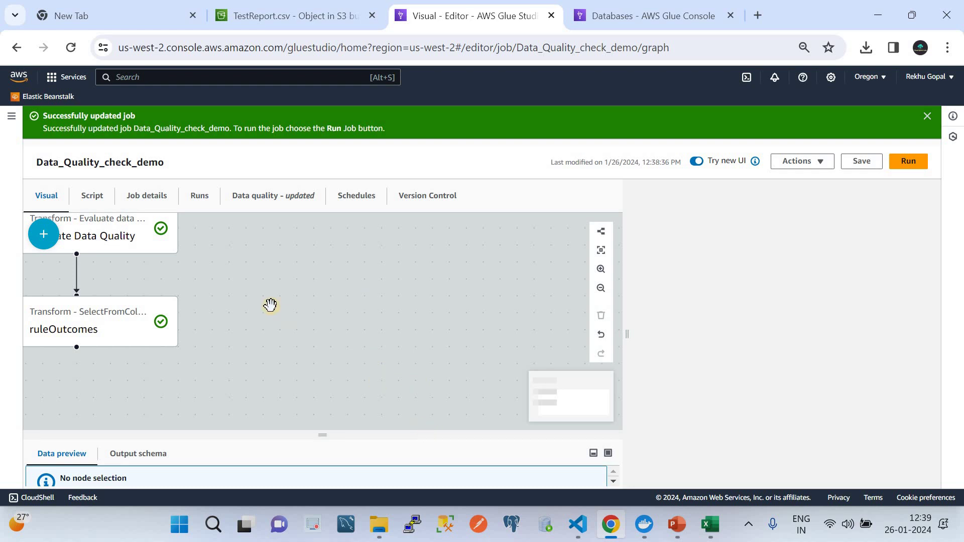
click(862, 163)
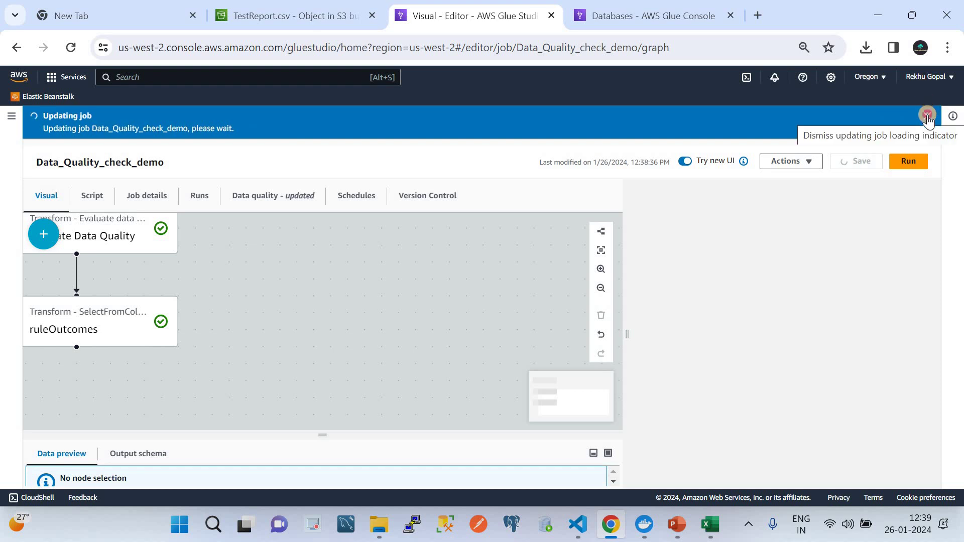
Run the Data_Quality_check_demo job from the ETL jobs list
click(10, 120)
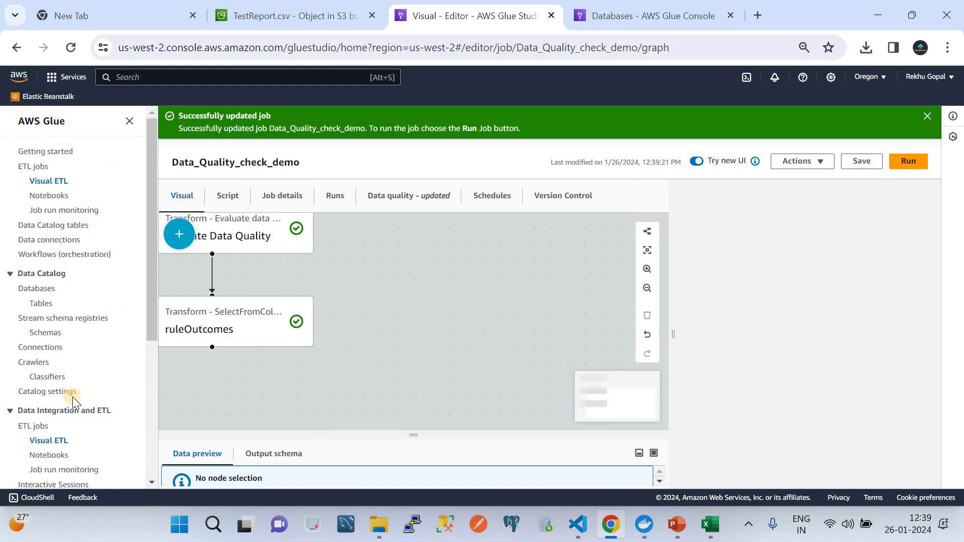
click(20, 428)
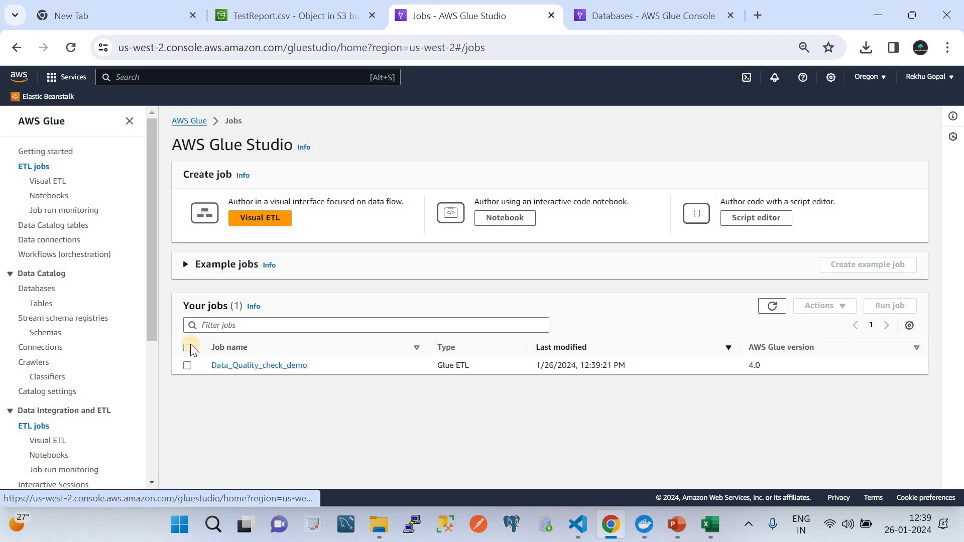
click(187, 348)
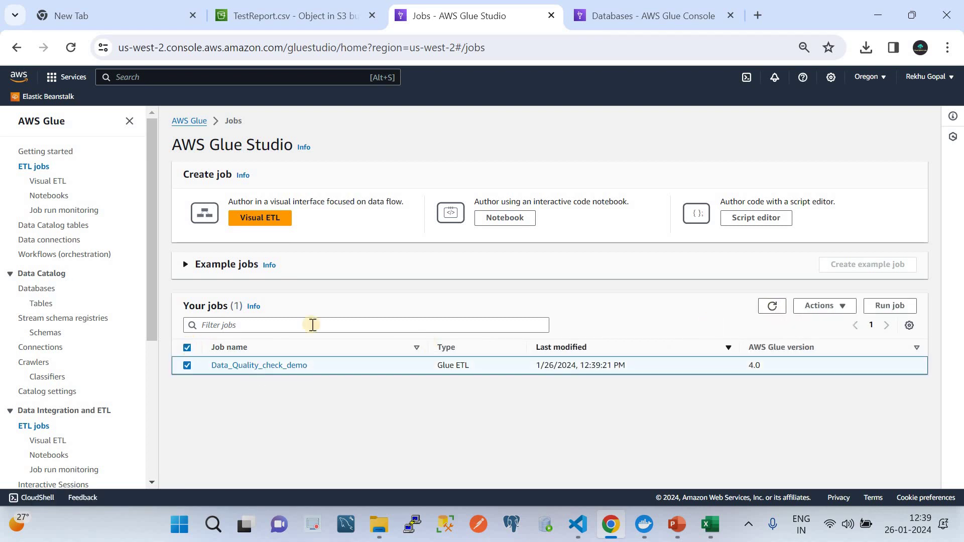
click(884, 308)
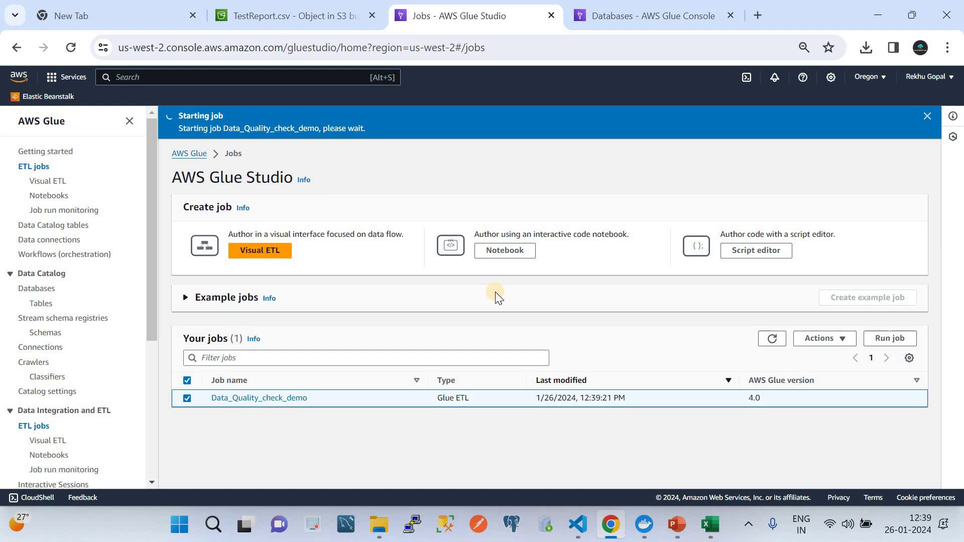
Open the run history of Data_Quality_check_demo and refresh the run status, consulting the PowerPoint architecture slide in between
click(273, 394)
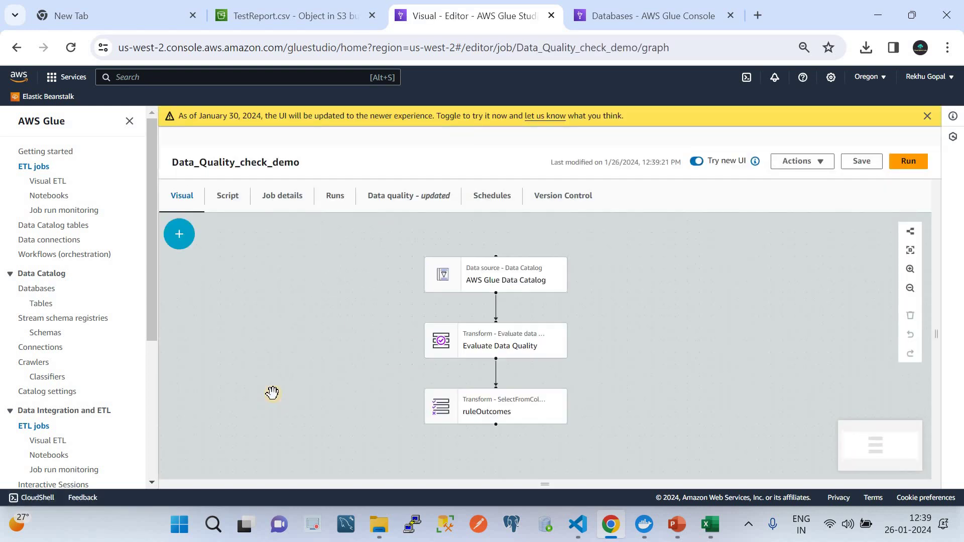
click(330, 212)
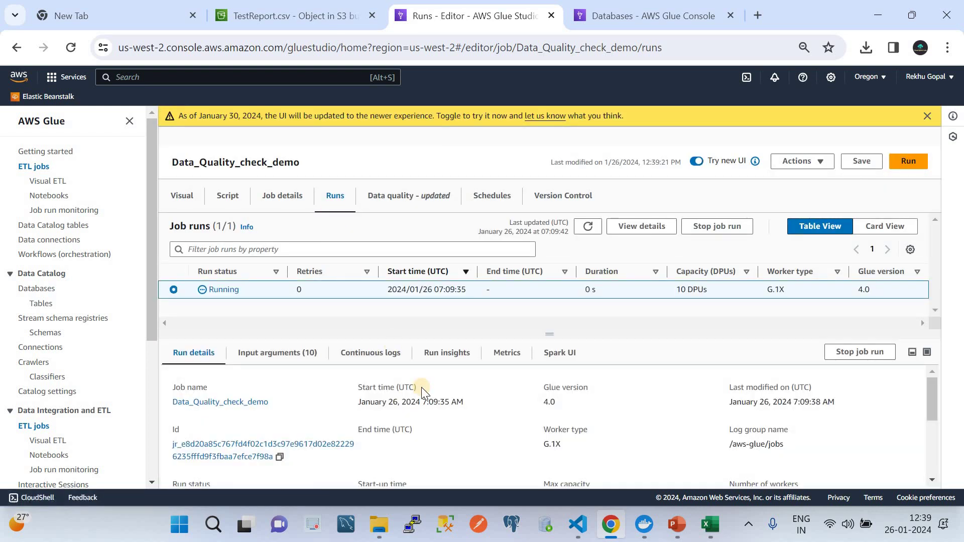
click(588, 227)
click(677, 525)
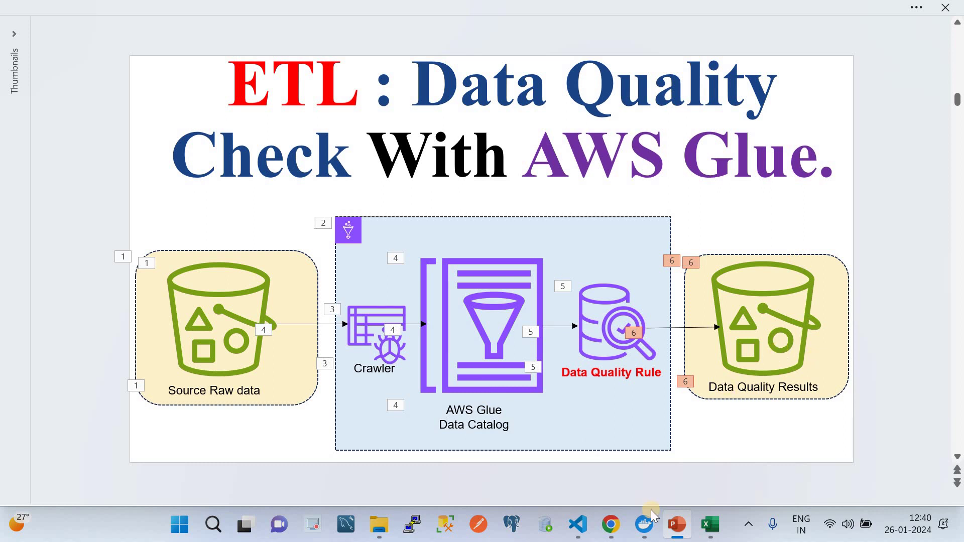
click(611, 523)
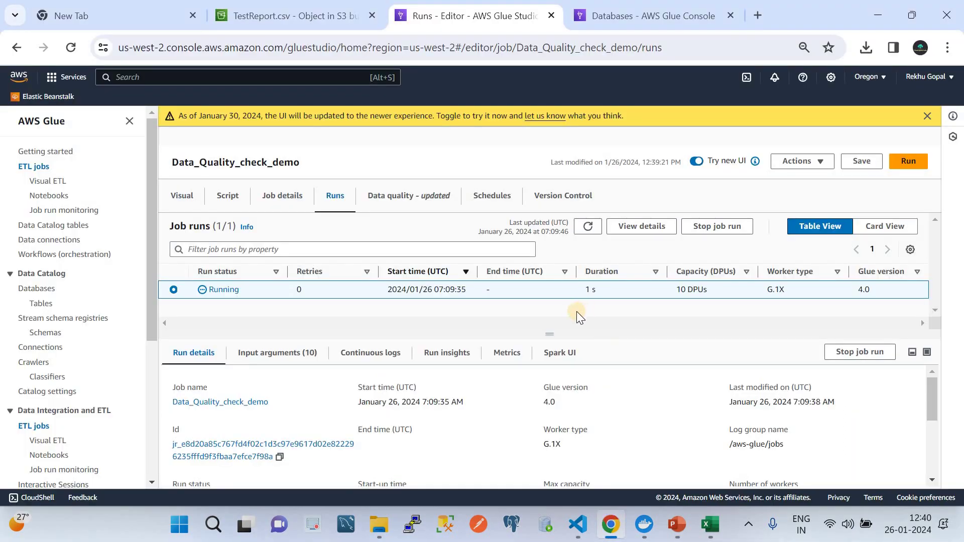
click(588, 229)
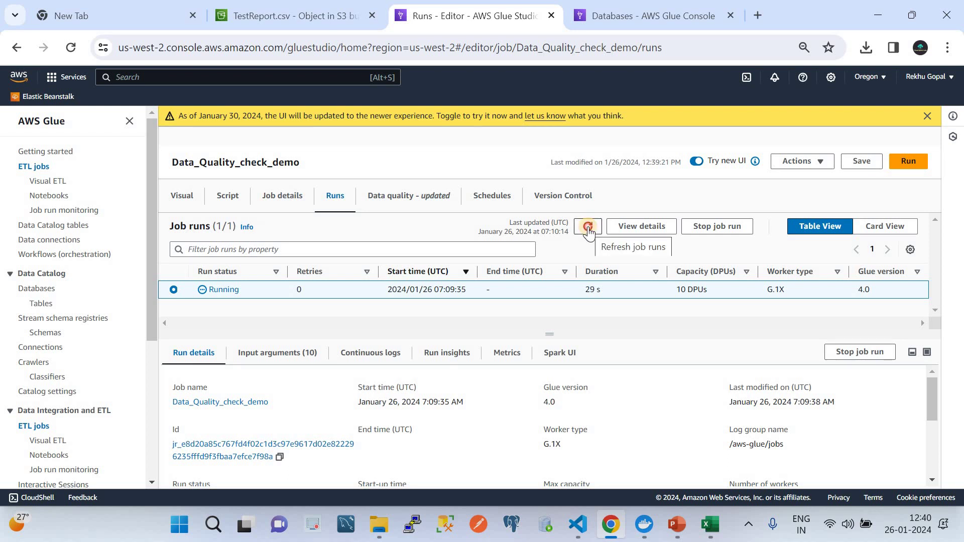
Open the parquebucketdata bucket in S3, browse to year=2024/month=1/day=26, and refresh its object list
click(267, 8)
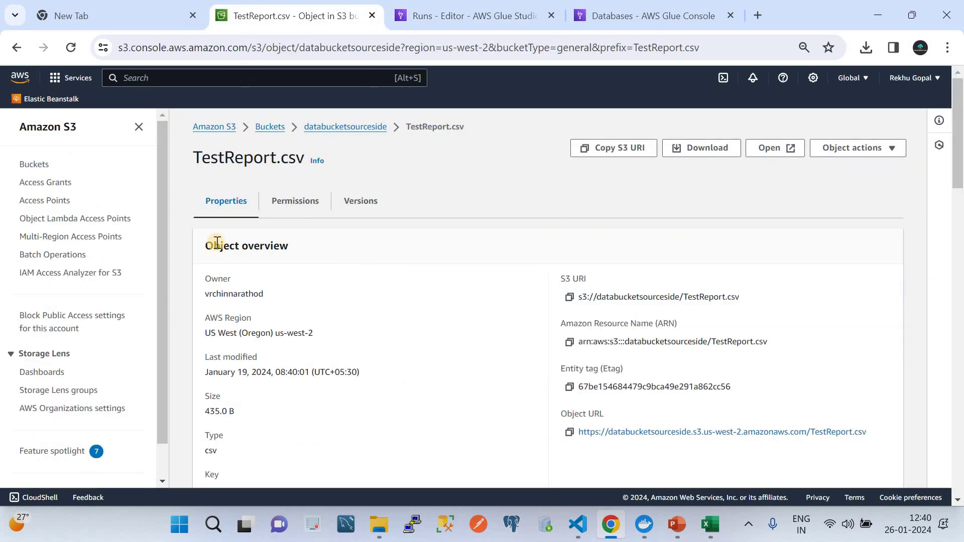
click(263, 127)
scroll(353, 328, down, 3)
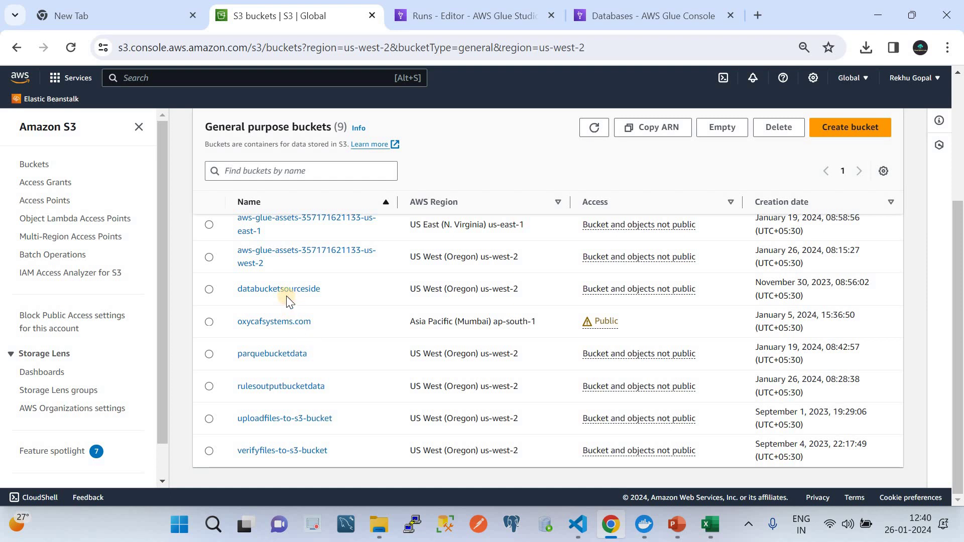
click(292, 355)
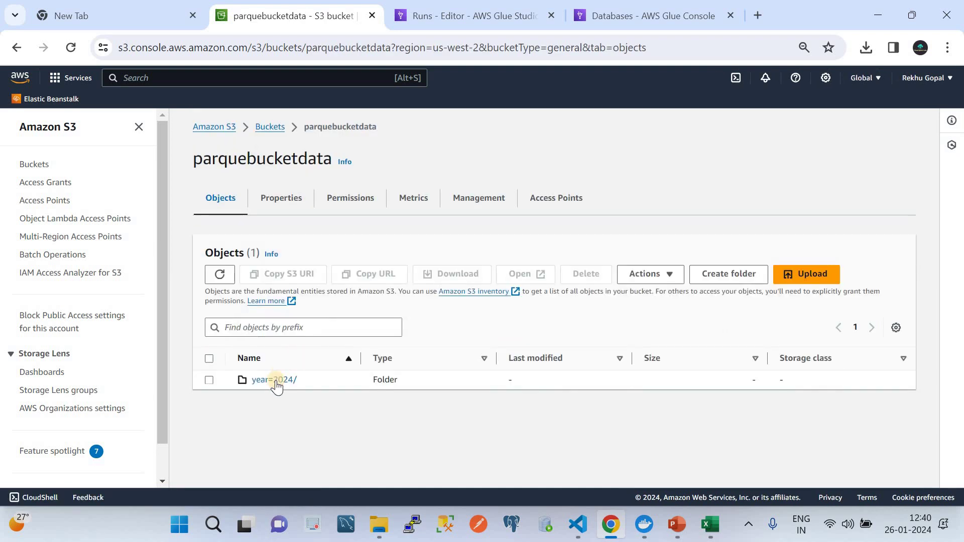
click(275, 381)
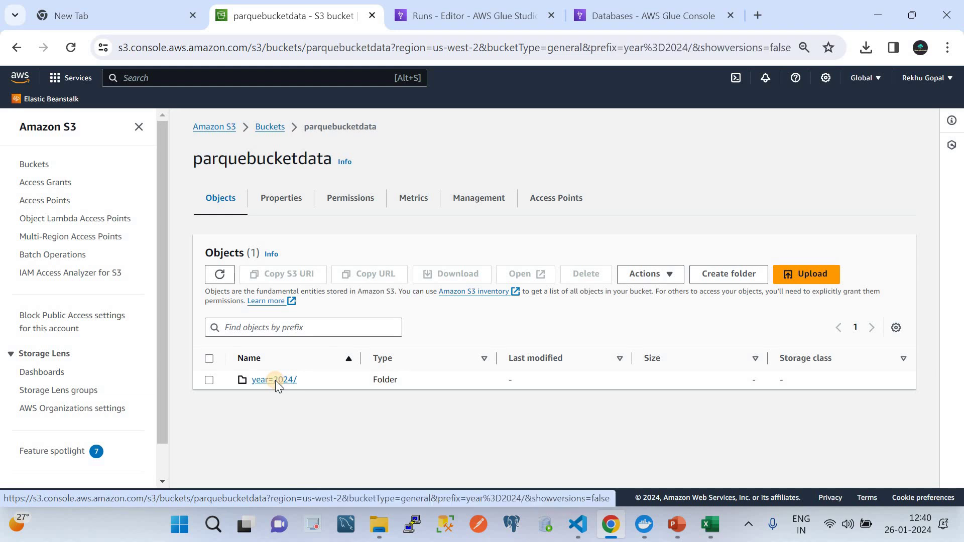
click(279, 396)
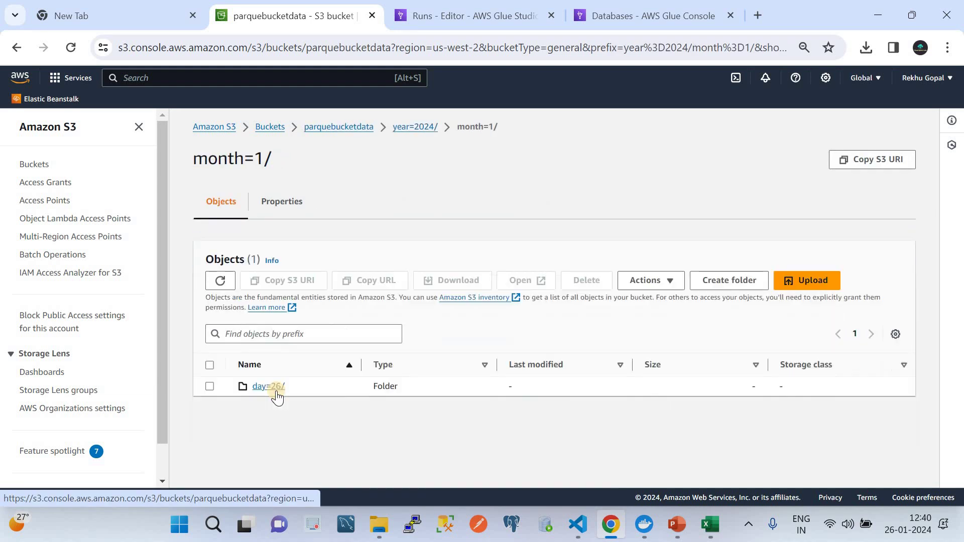
click(275, 387)
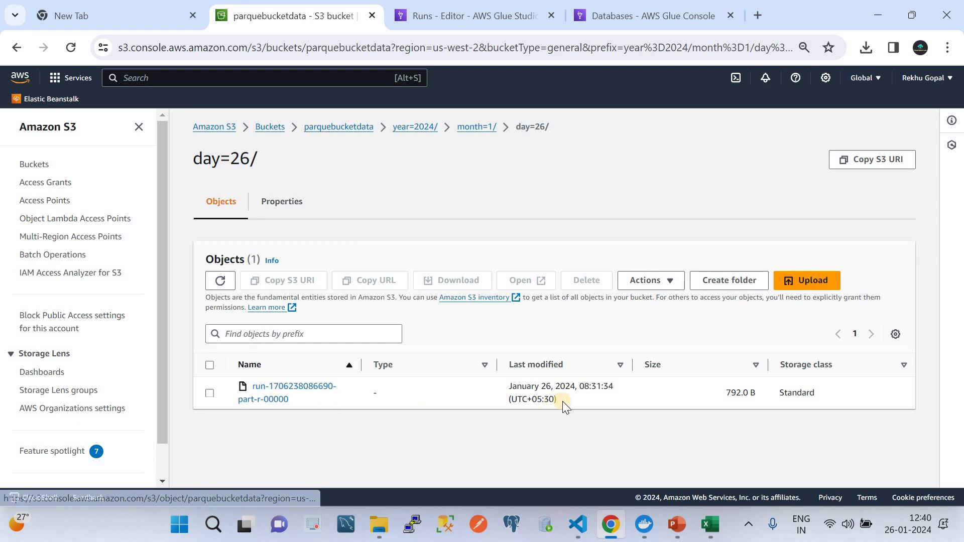
click(218, 285)
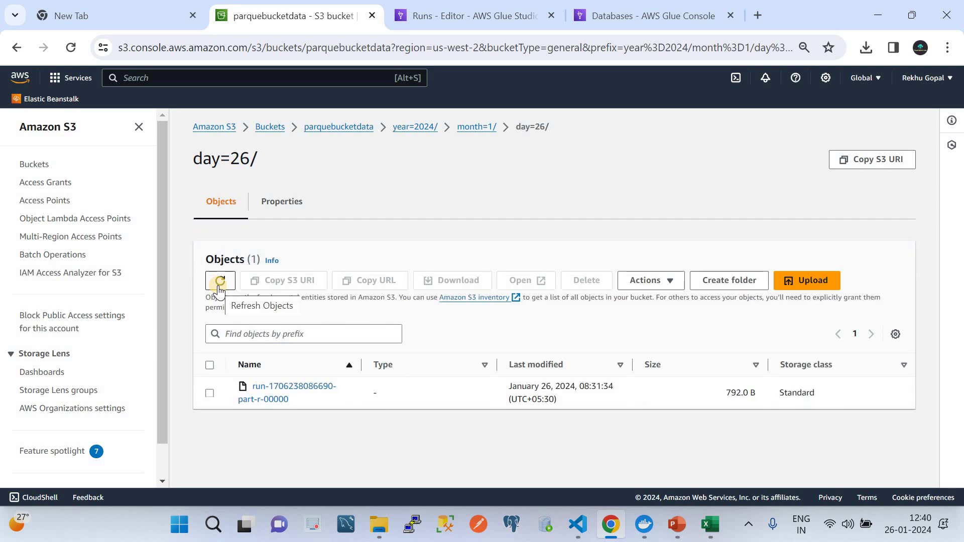
Return to the Data_Quality_check_demo run history in AWS Glue and refresh the job run status
click(510, 6)
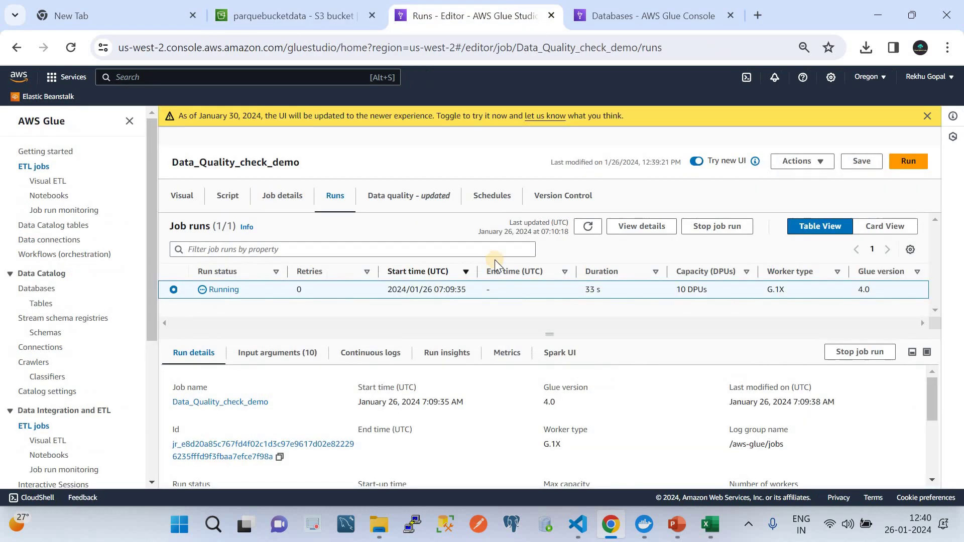
click(592, 227)
click(594, 227)
Add an Amazon S3 target node fed by the ruleOutcomes node in the job's visual graph
click(176, 197)
click(545, 275)
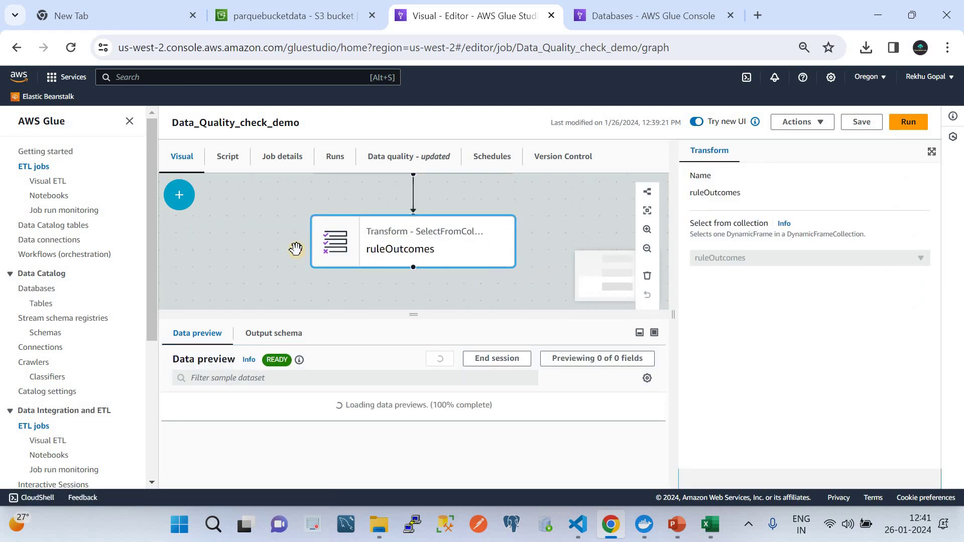
click(181, 197)
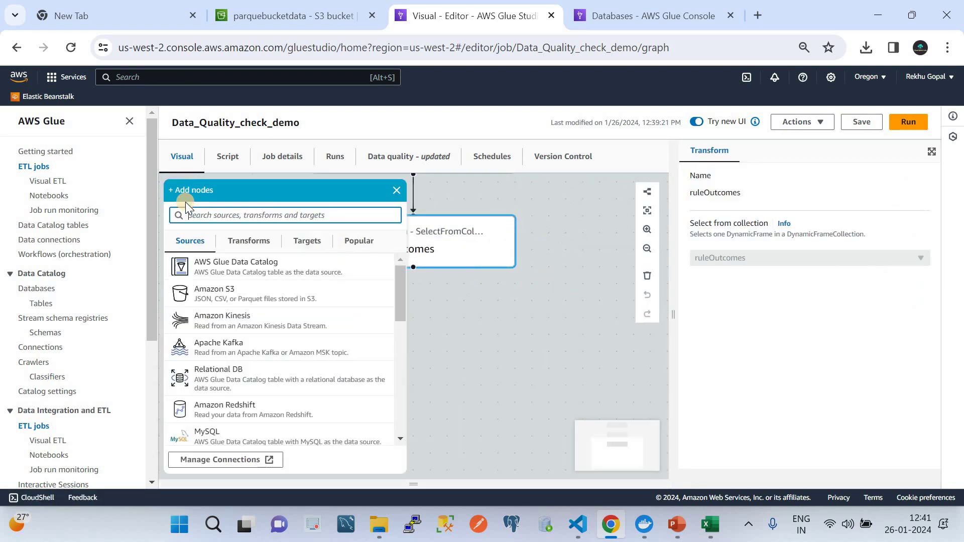
click(308, 242)
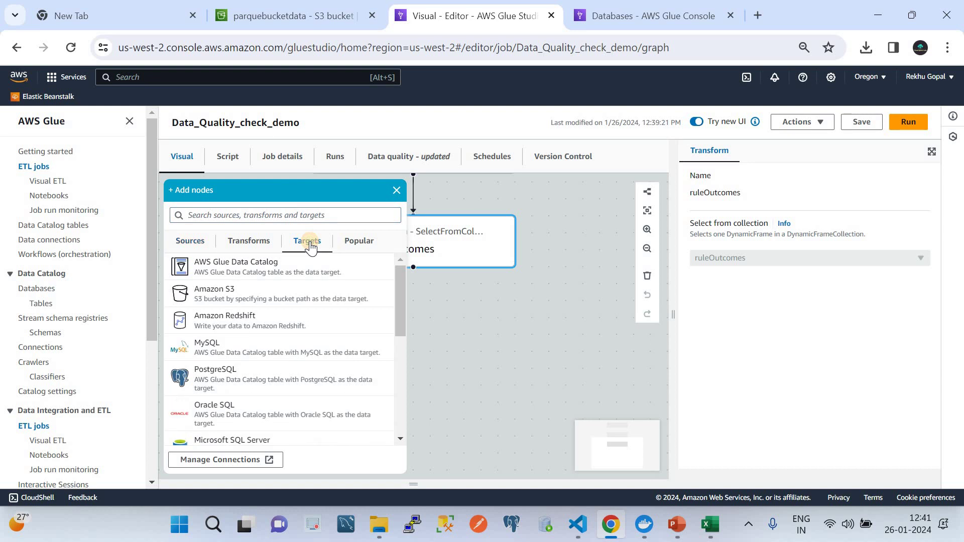
click(273, 296)
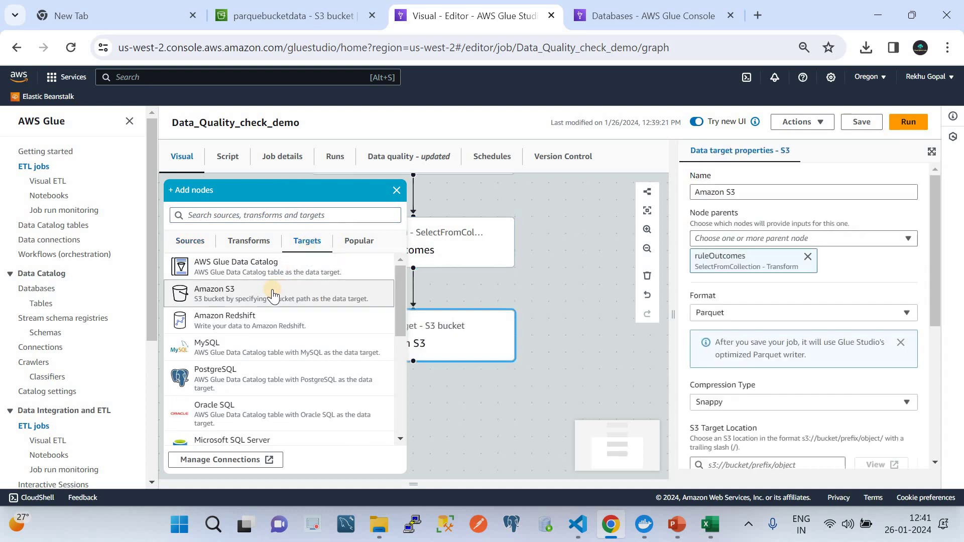
click(396, 192)
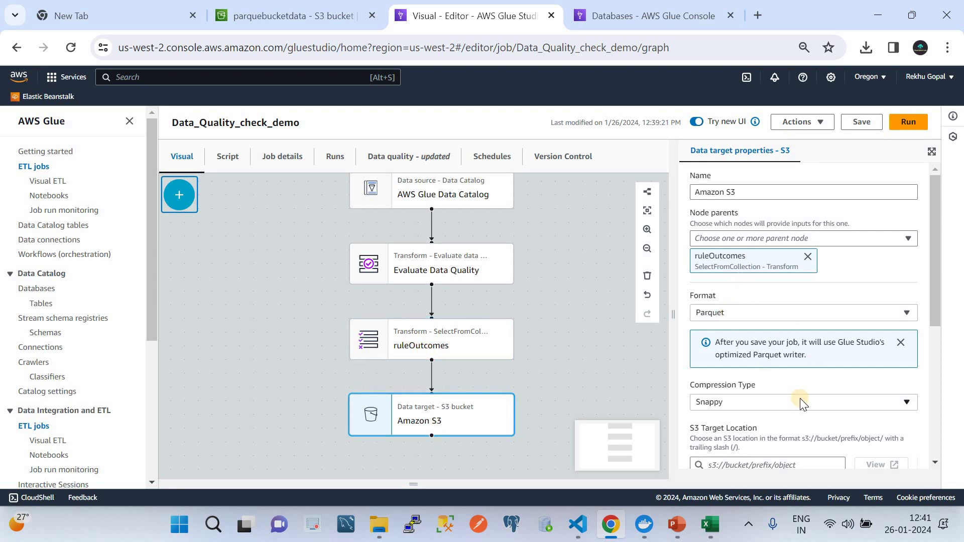
Set the Amazon S3 node's target location to the rulesoutputbucketdata bucket and save the job
scroll(800, 399, down, 3)
click(738, 341)
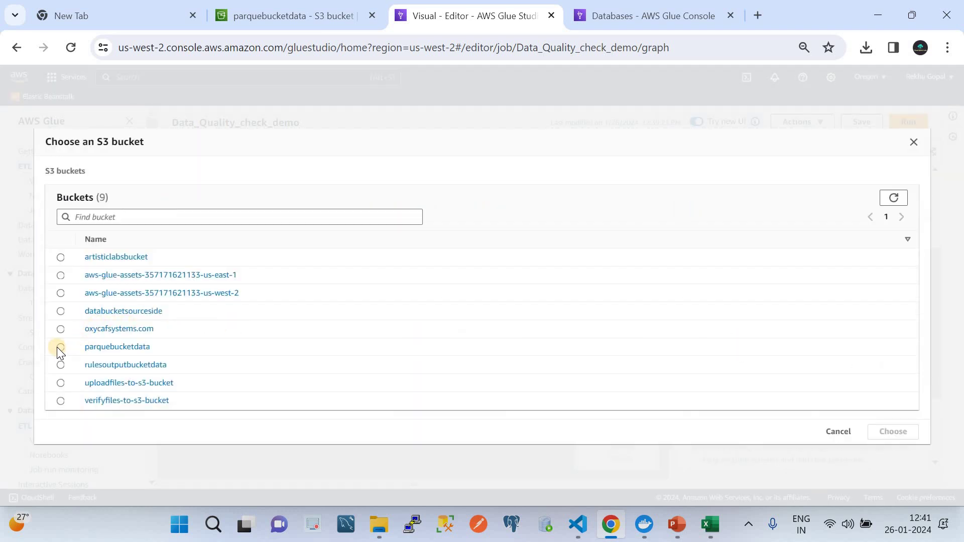
click(59, 365)
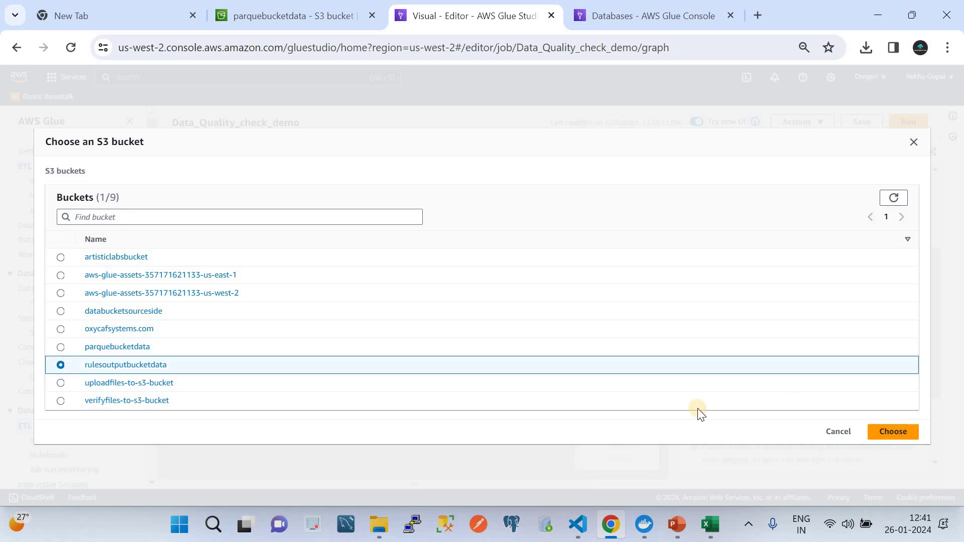
click(885, 432)
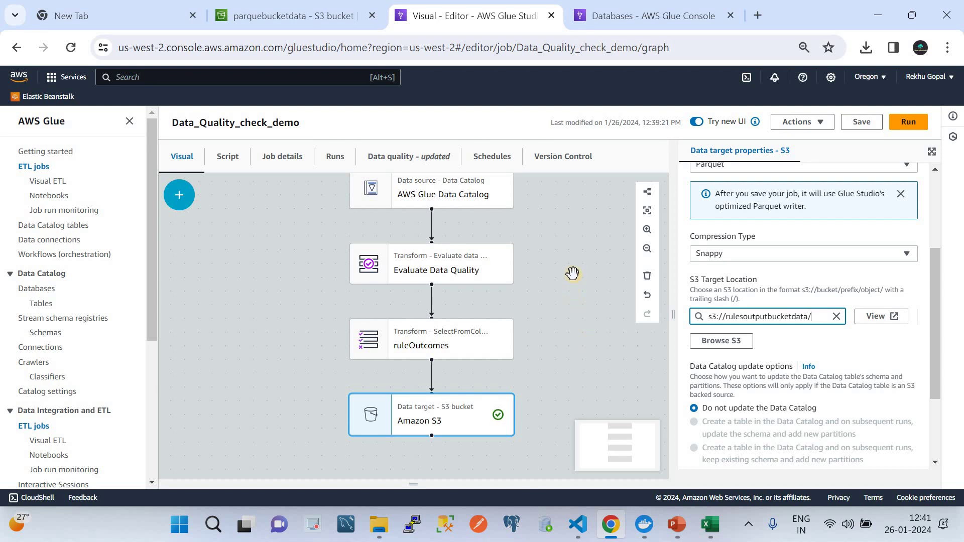
scroll(816, 361, down, 1)
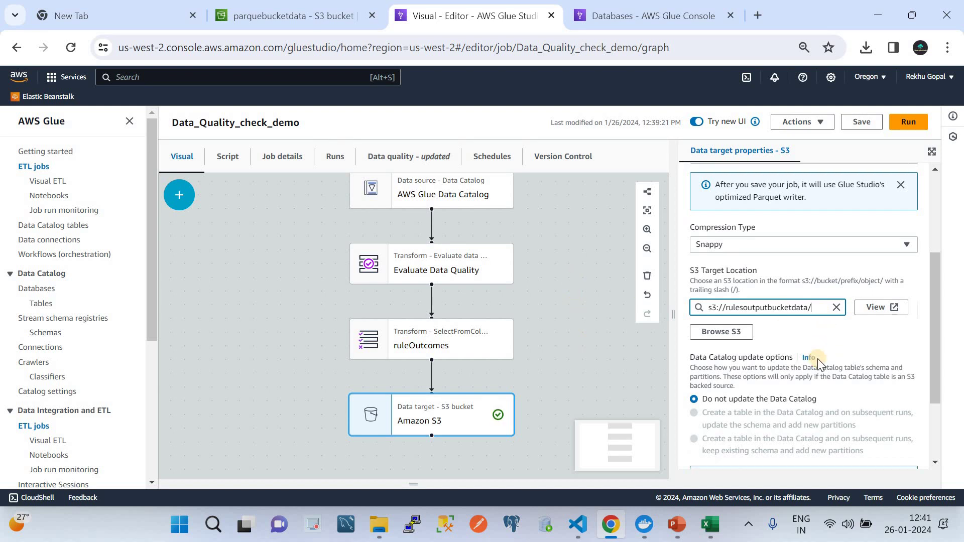
scroll(819, 359, down, 3)
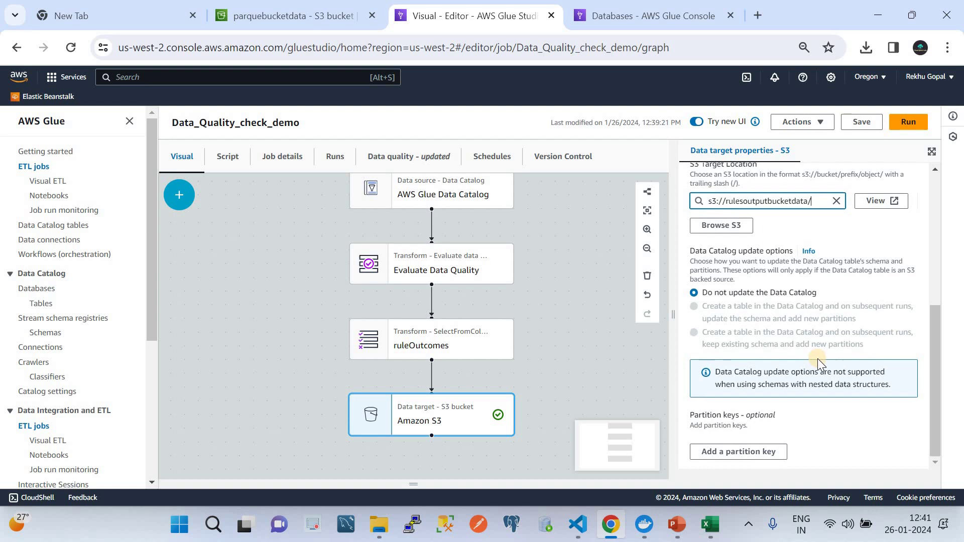
click(863, 121)
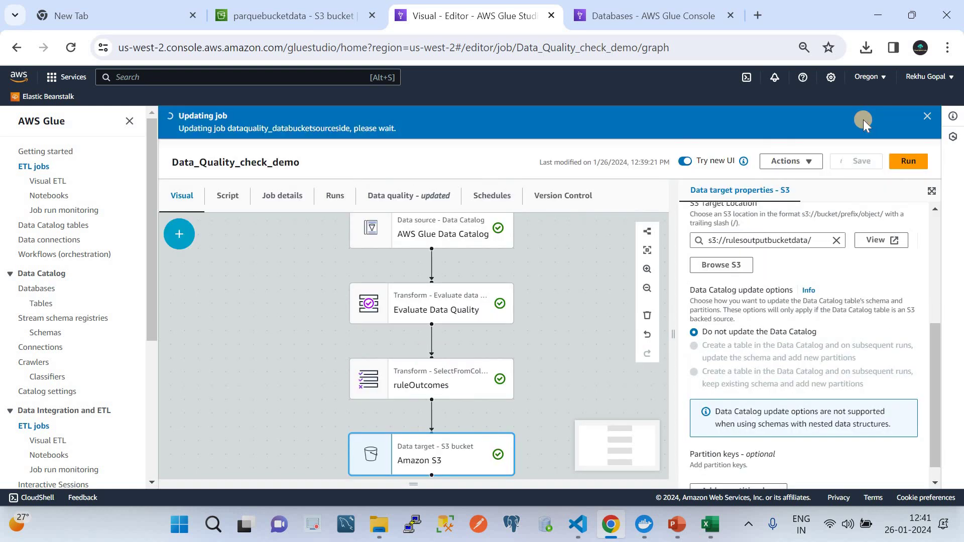
Reopen Data_Quality_check_demo from the ETL jobs list and check the refreshed status in its run history
click(32, 428)
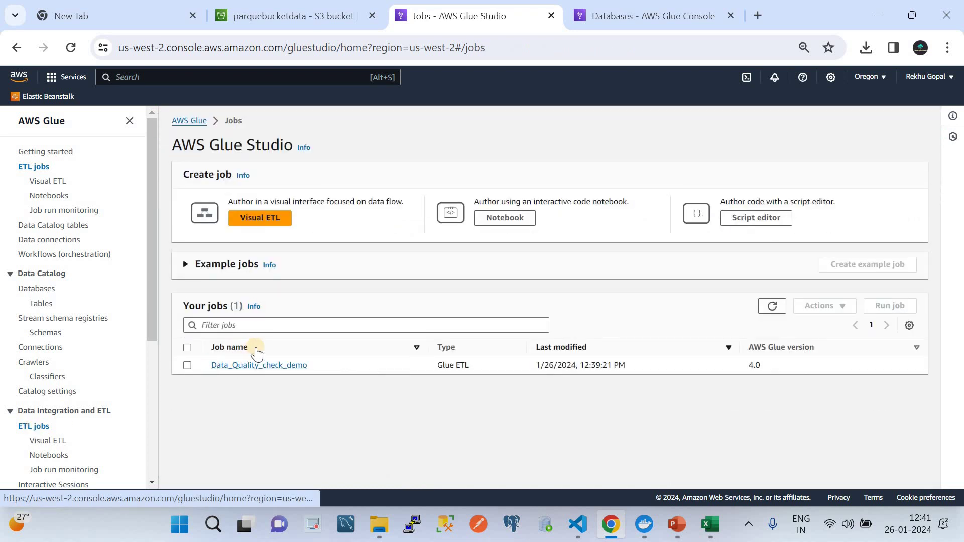
click(260, 365)
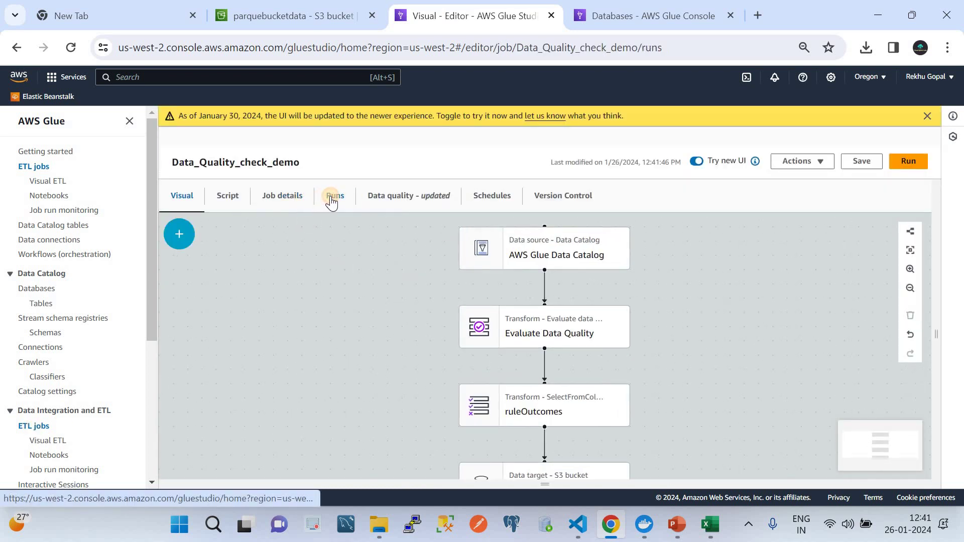
click(332, 199)
click(589, 228)
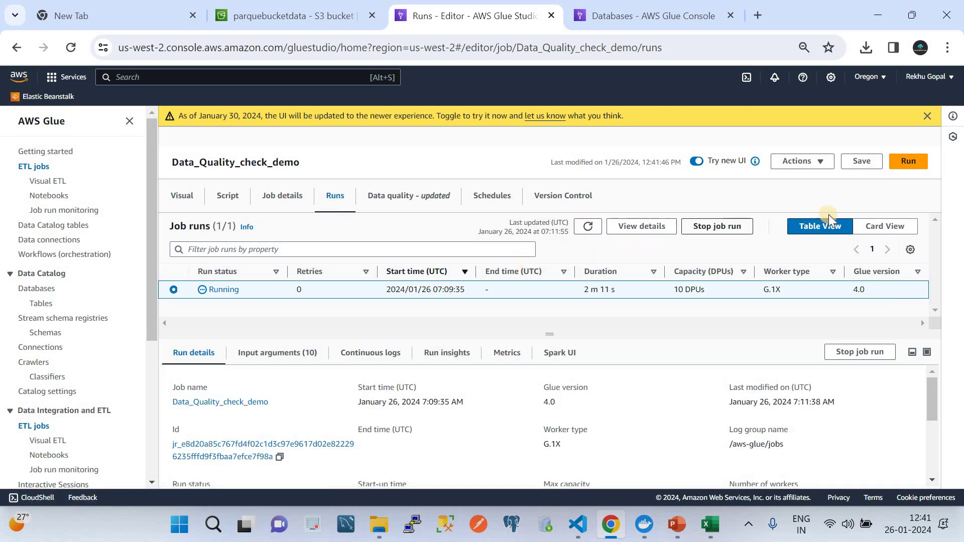
click(593, 227)
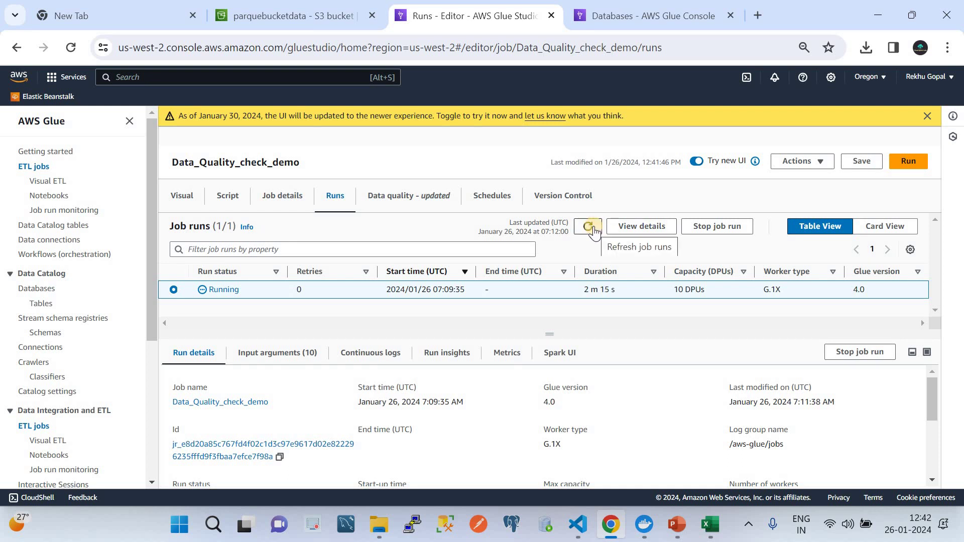
click(909, 162)
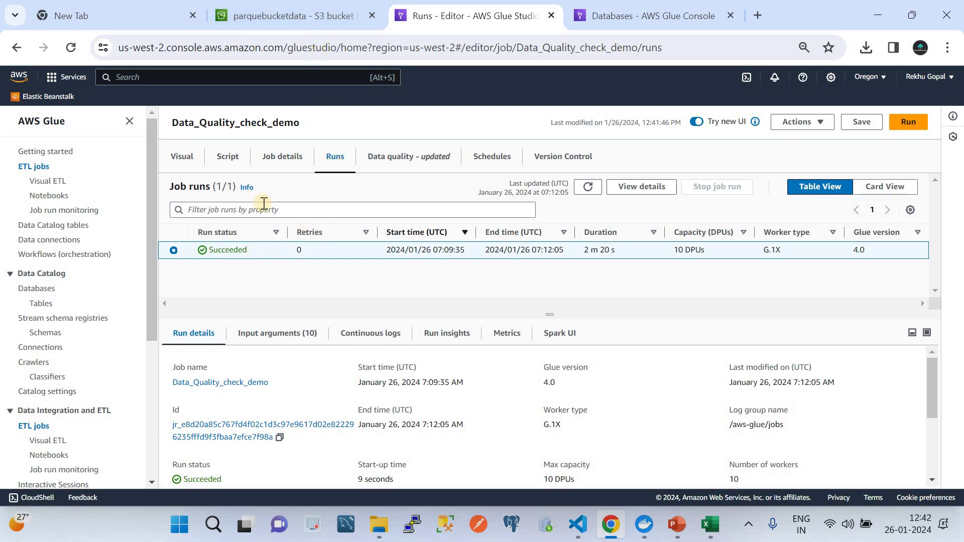
Preview the ruleOutcomes data in the visual graph and check the Evaluate Data Quality node's data quality result location
click(185, 155)
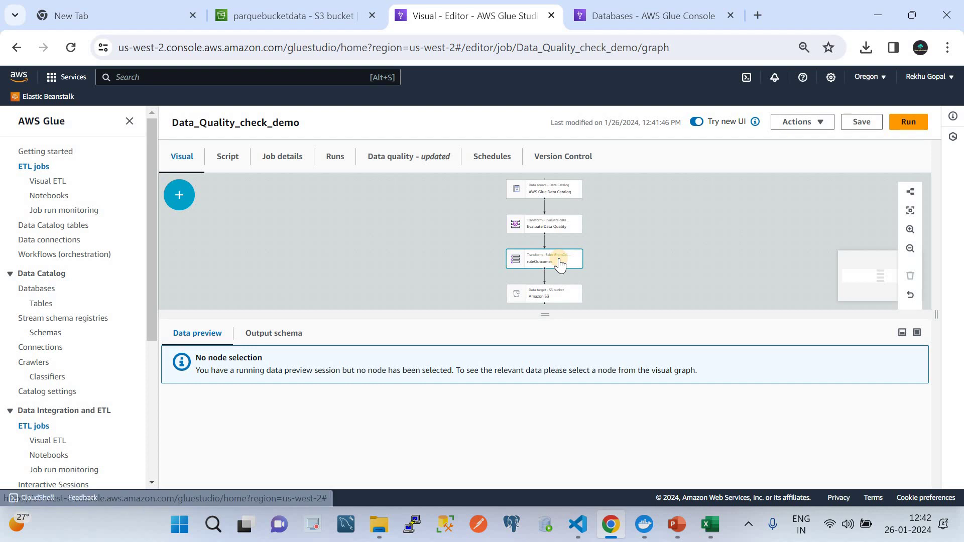
click(561, 264)
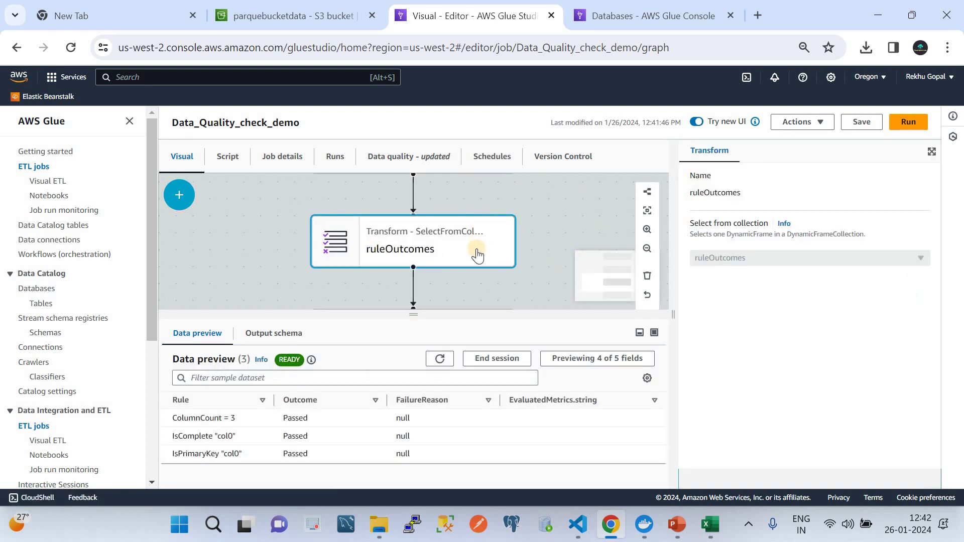
scroll(477, 253, down, 3)
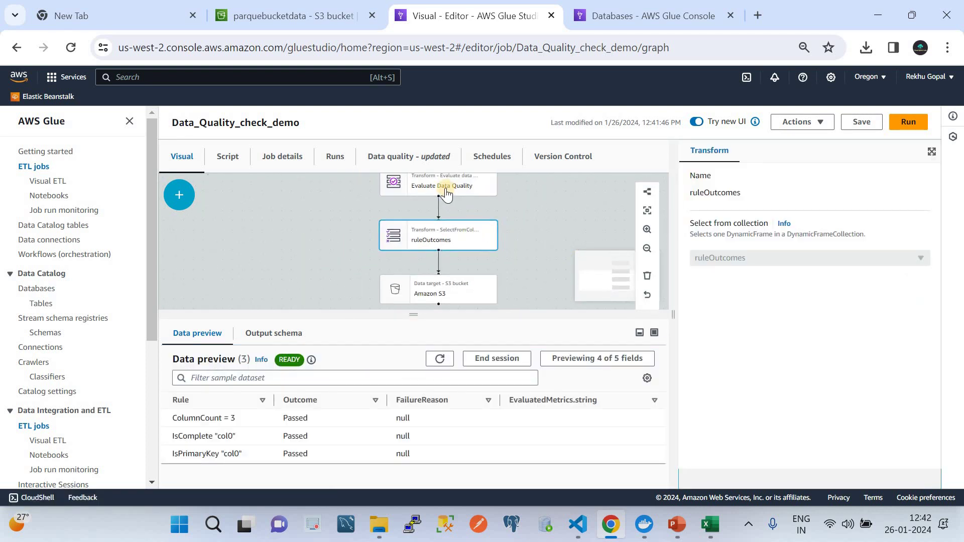
click(445, 191)
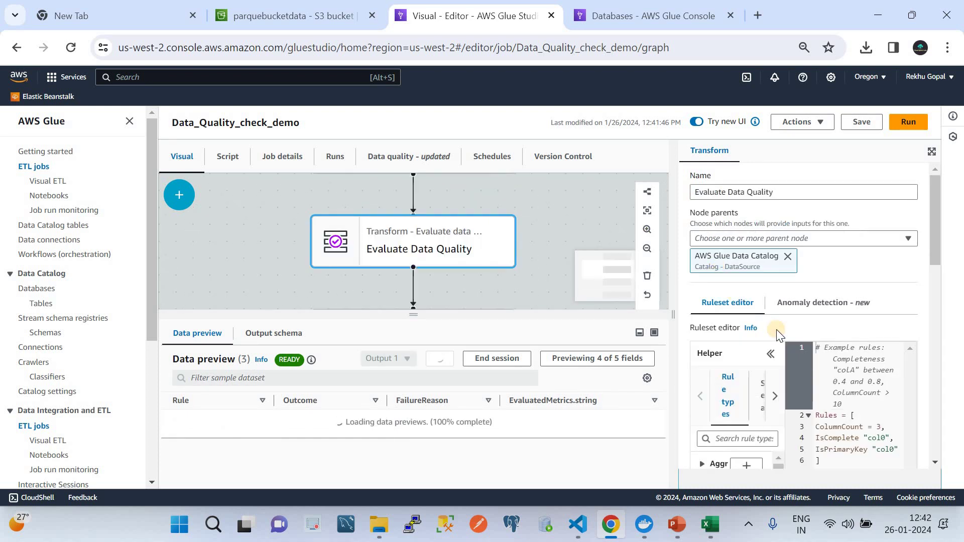
click(935, 425)
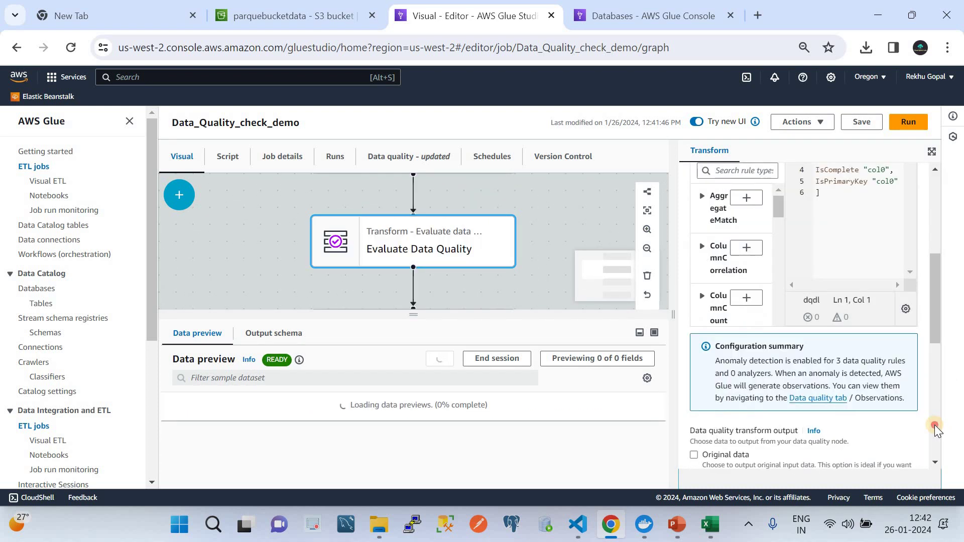
click(935, 425)
click(936, 446)
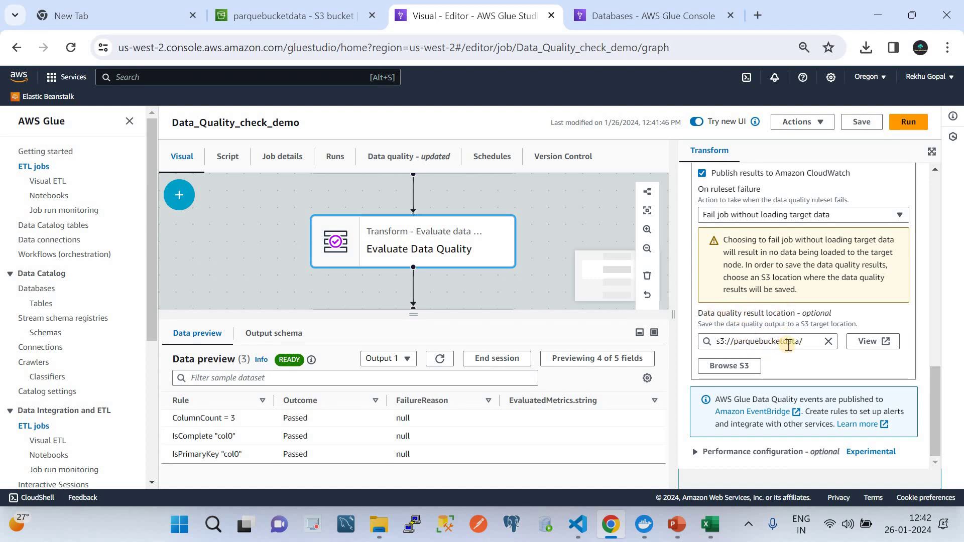
Go back to the root of parquebucketdata in S3 and reopen its year=2024/month=1/day=26 folder to check for new run output
click(304, 16)
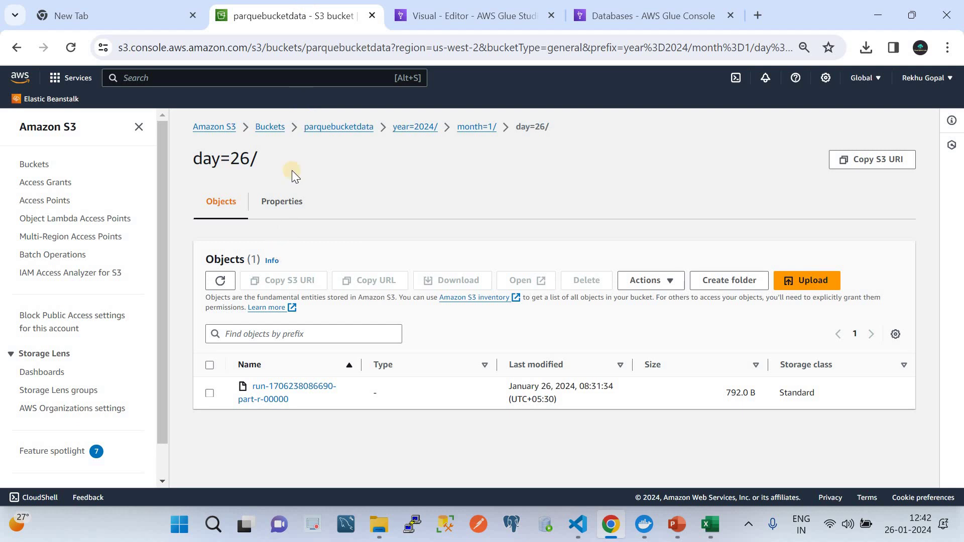
click(329, 125)
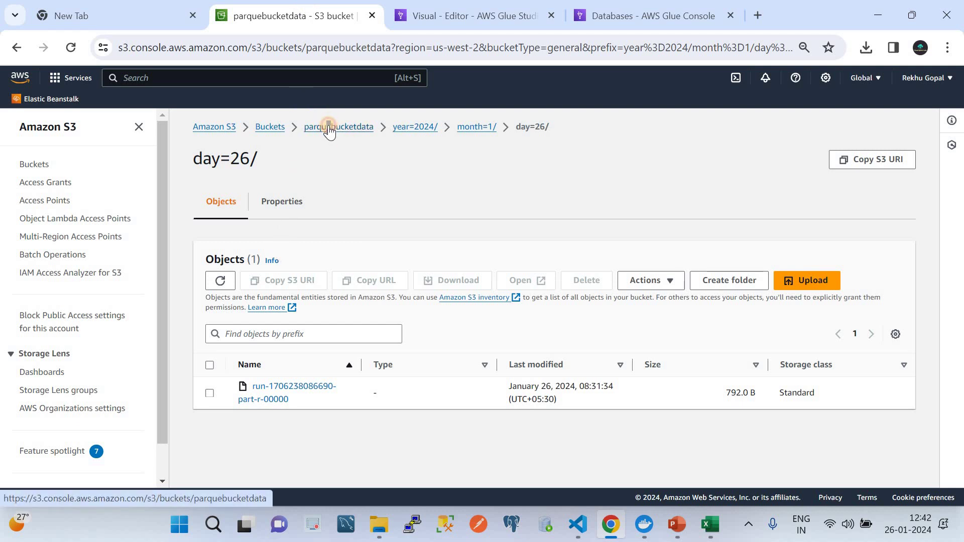
click(213, 273)
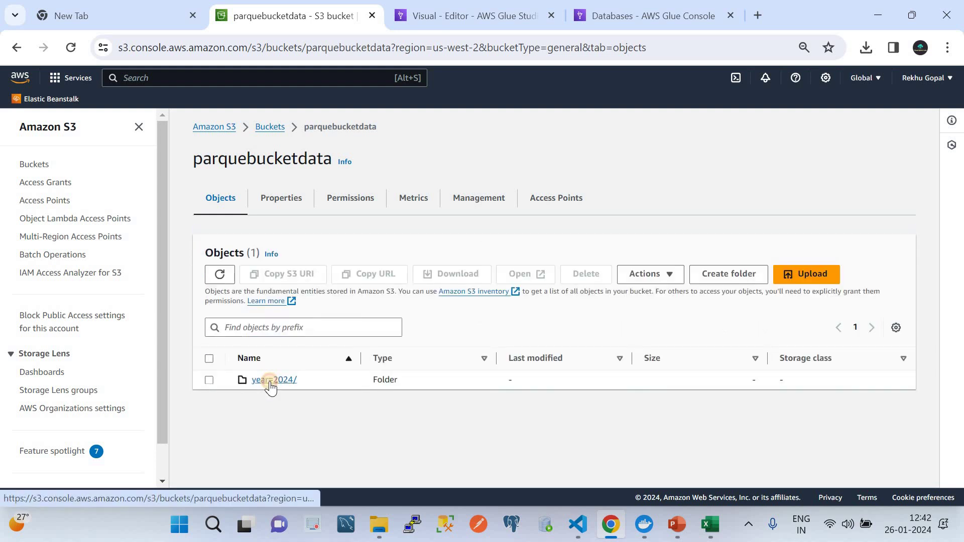
click(269, 382)
click(270, 384)
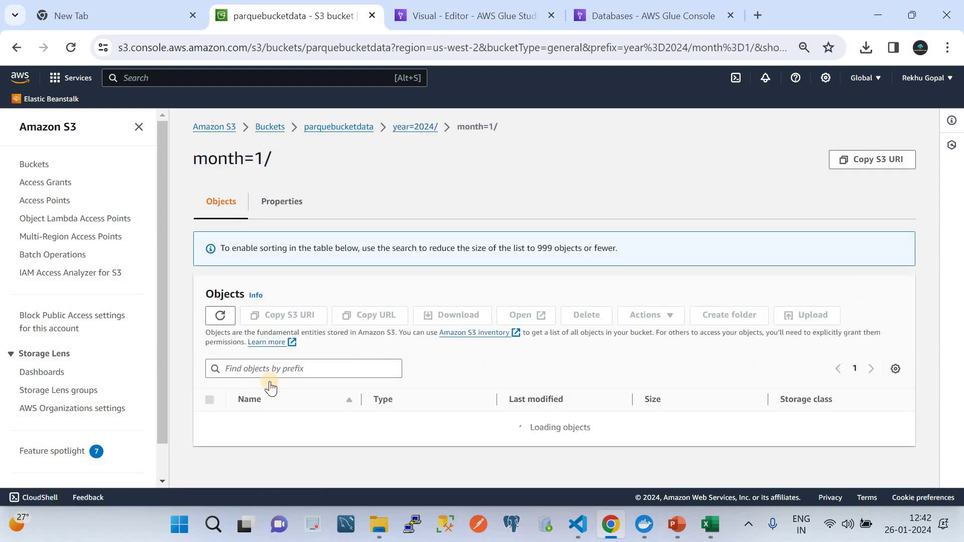
click(269, 387)
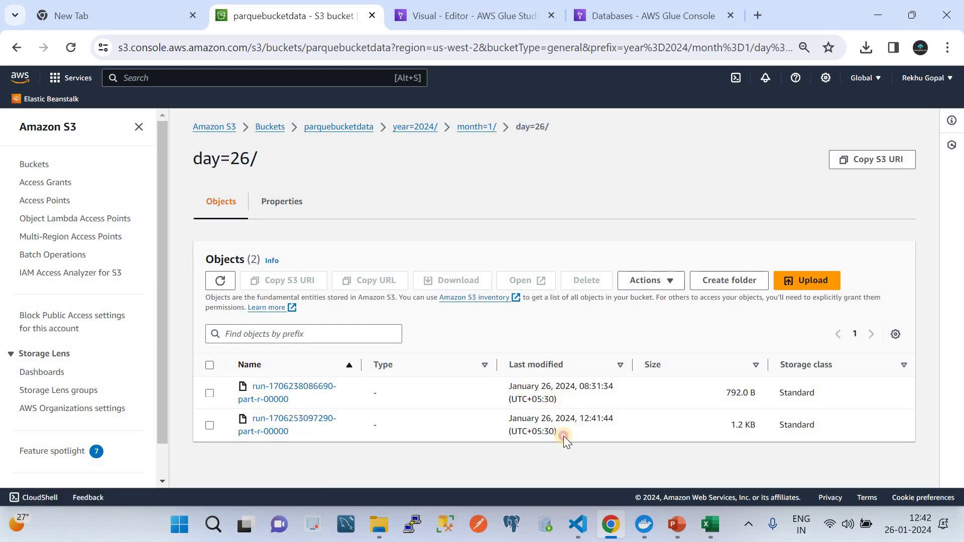
Check the last-modified time of the newest run file in day=26 and compare its location with the Evaluate Data Quality result location in Glue
drag(558, 433, 497, 420)
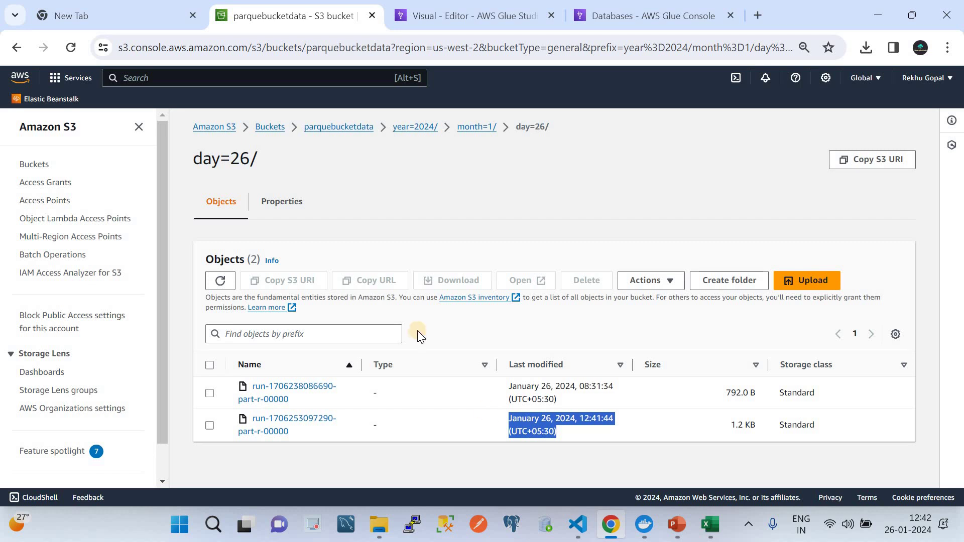
click(444, 7)
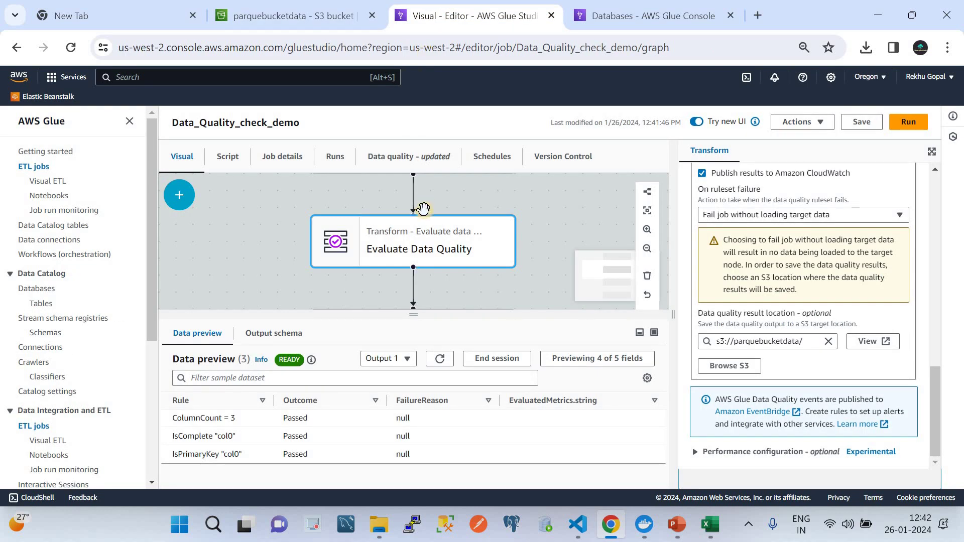
click(319, 8)
click(434, 10)
click(279, 17)
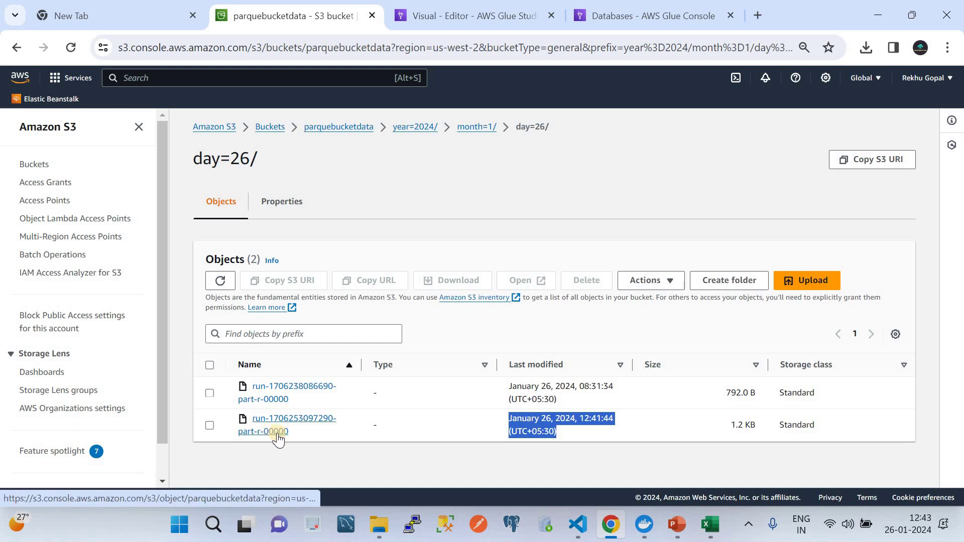
Return to the Glue job, look over its graph down to the Amazon S3 target, and start a new run of Data_Quality_check_demo
click(537, 16)
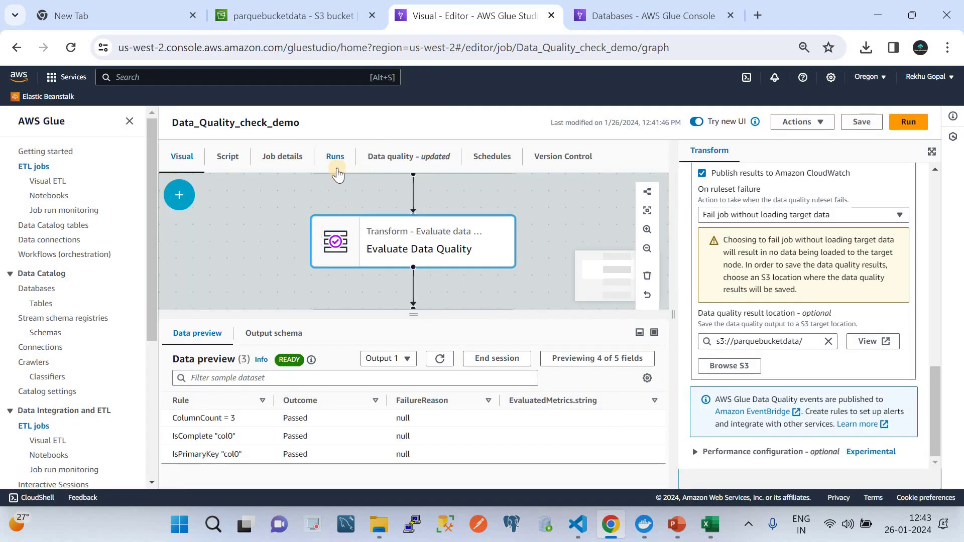
scroll(386, 270, down, 5)
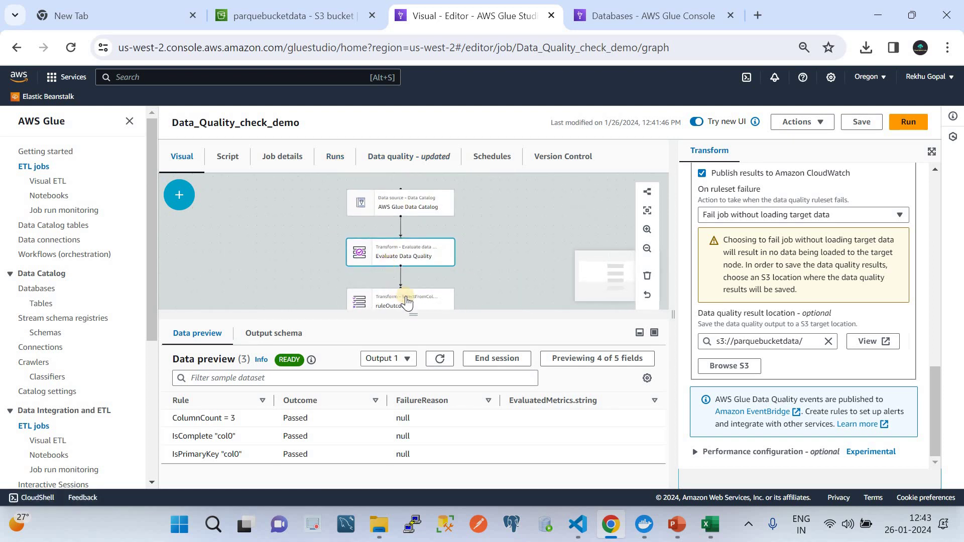
scroll(407, 301, down, 1)
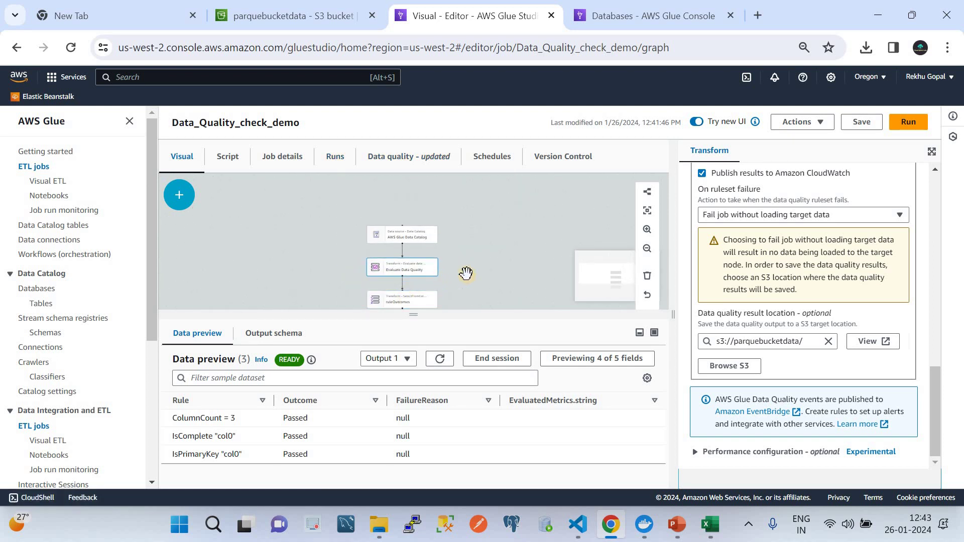
scroll(461, 175, down, 3)
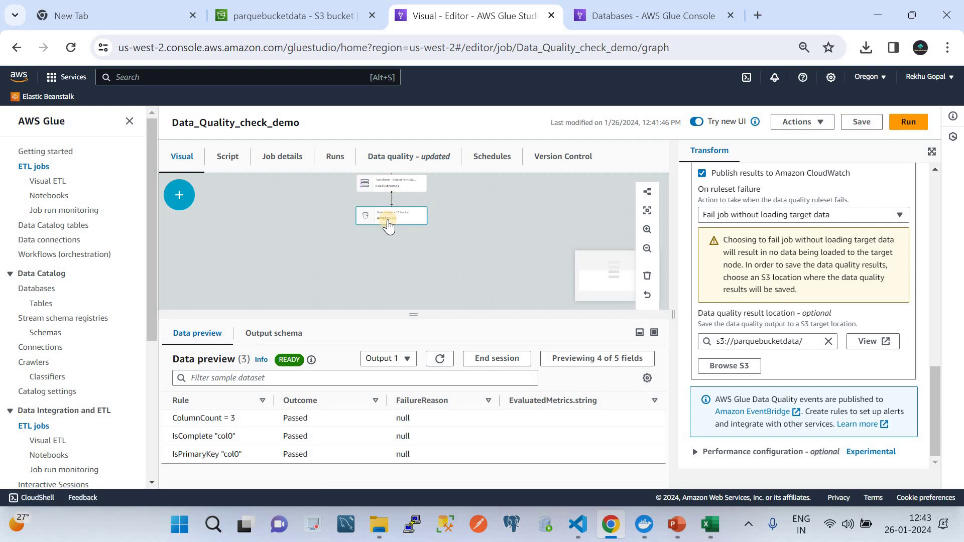
click(329, 160)
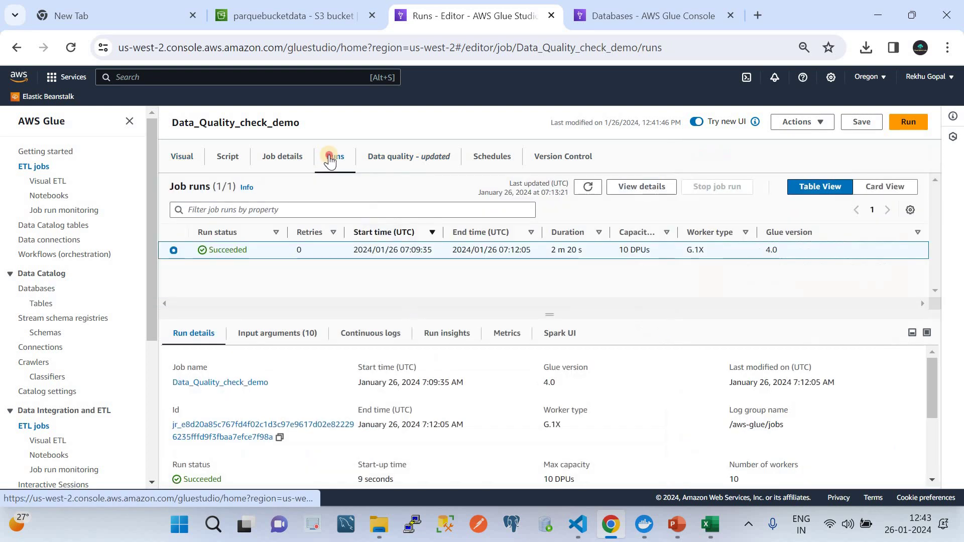
click(909, 122)
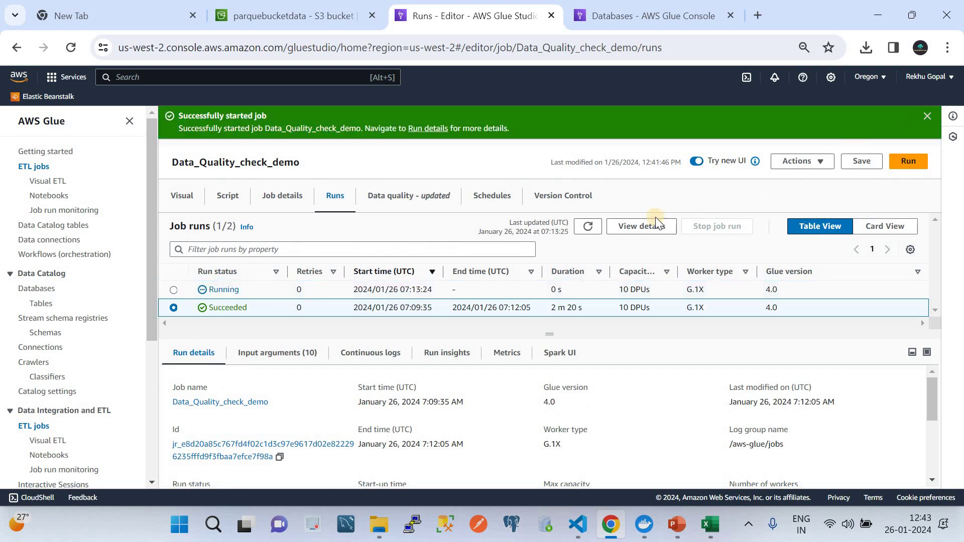
Refresh the job runs list to check the status of the newly started run
click(591, 229)
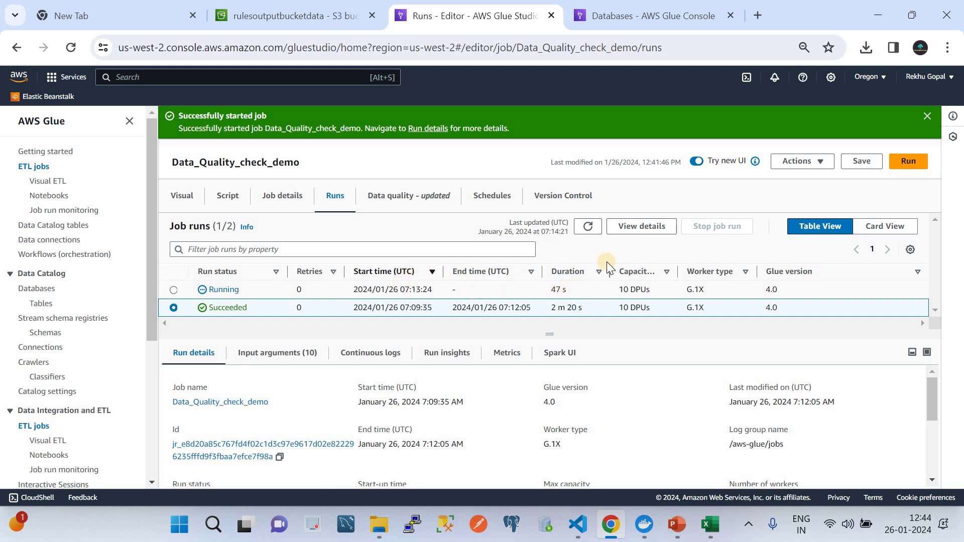
click(585, 230)
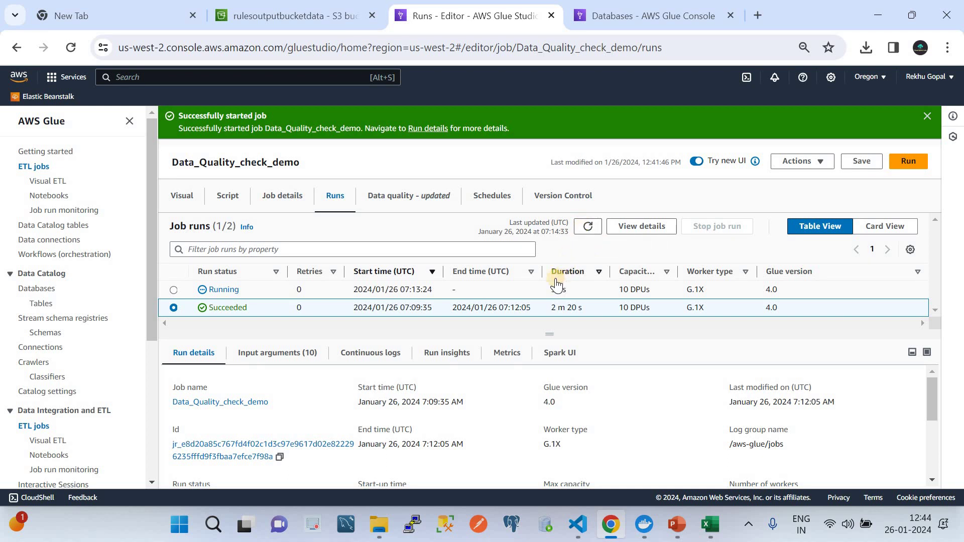
click(587, 228)
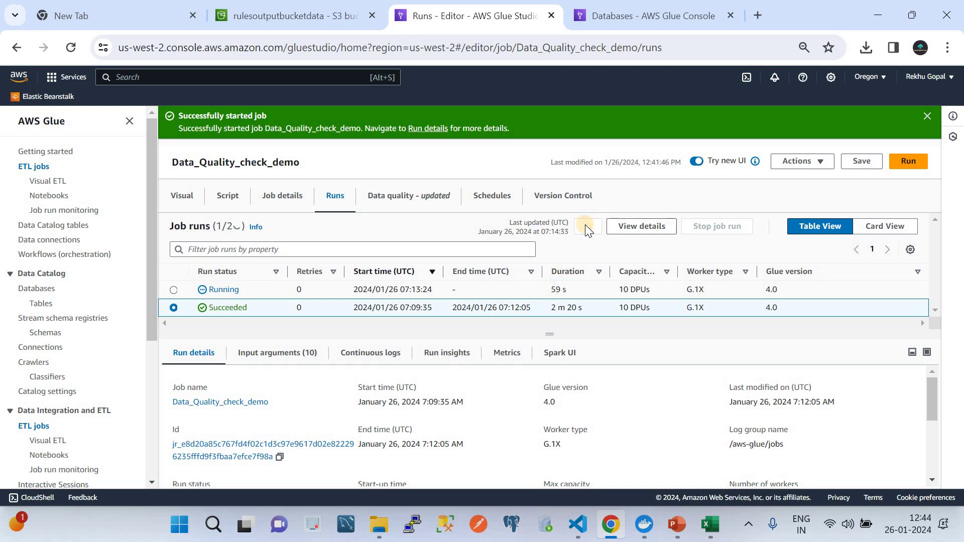
Switch to the rulesoutputbucketdata bucket in S3 and refresh its object list to check for rule output files
click(290, 7)
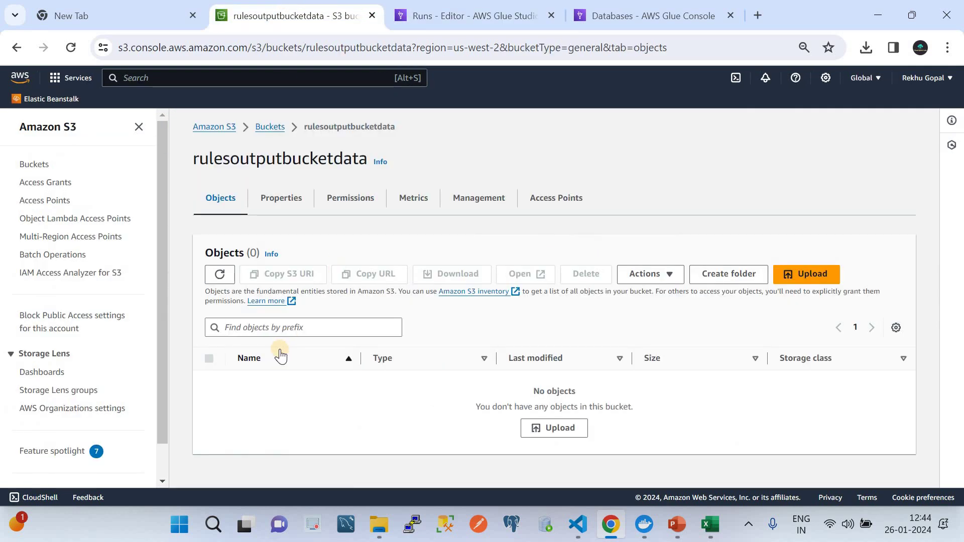
click(221, 274)
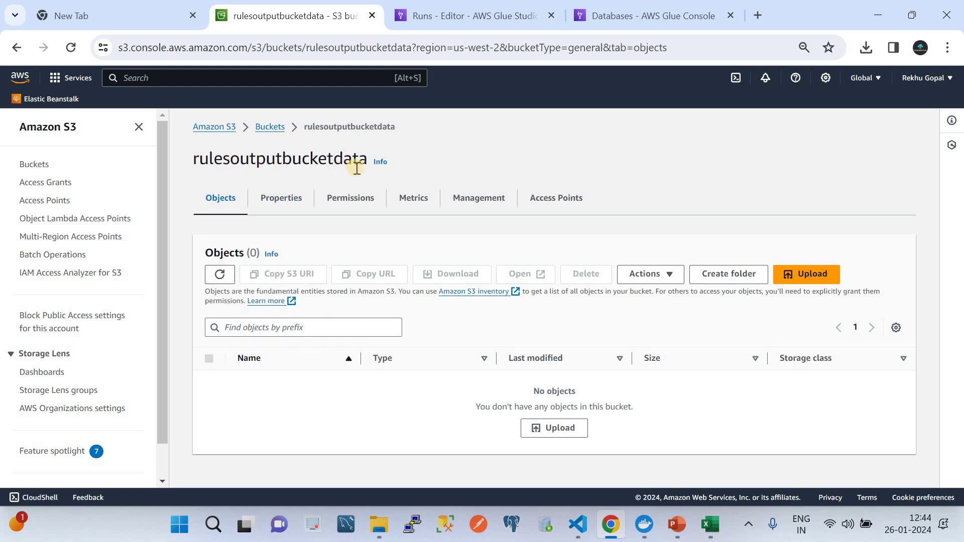
click(222, 275)
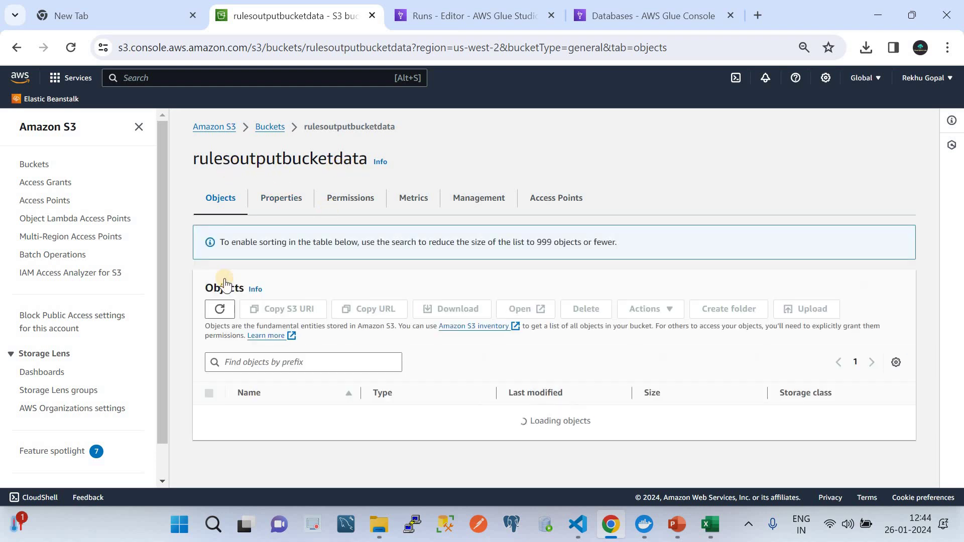
click(224, 277)
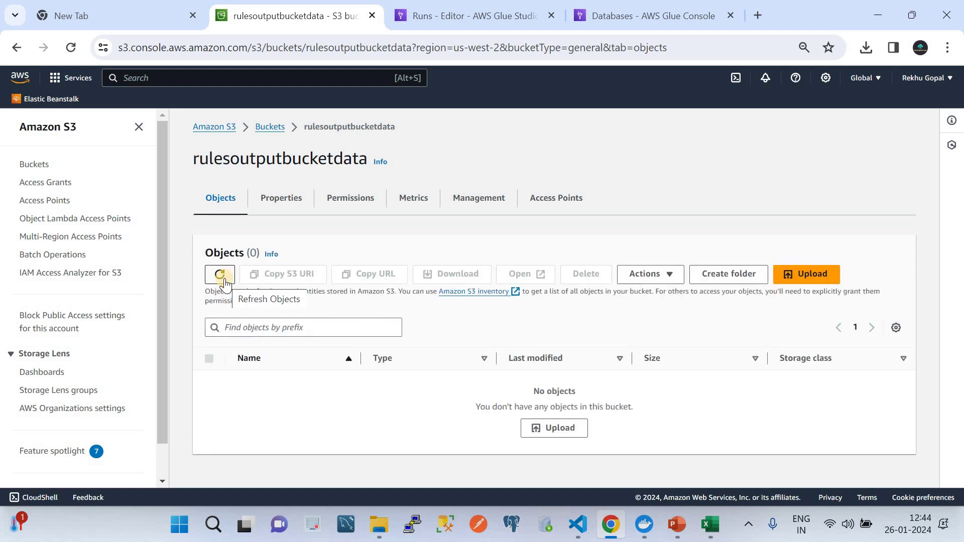
Go back to the run history of Data_Quality_check_demo and refresh it repeatedly to monitor the current run
click(414, 25)
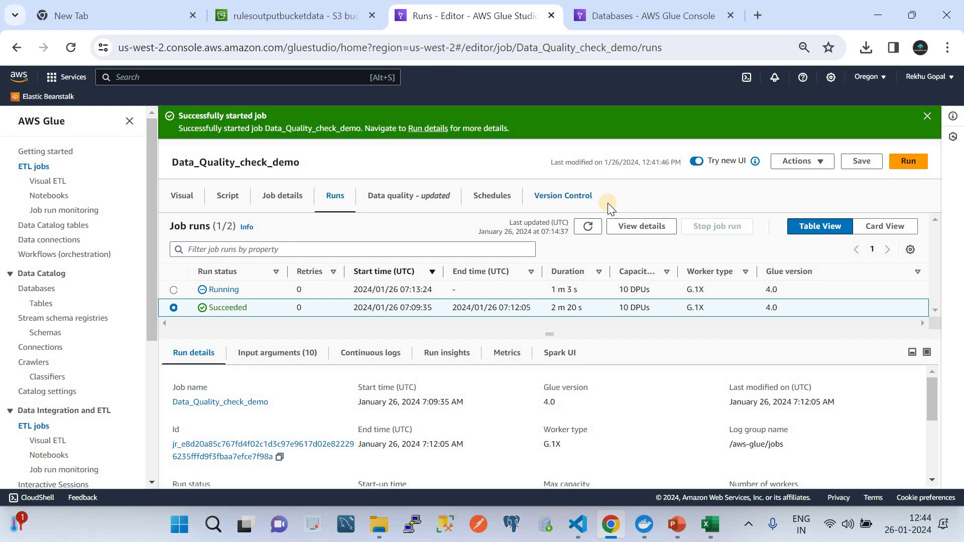
click(588, 227)
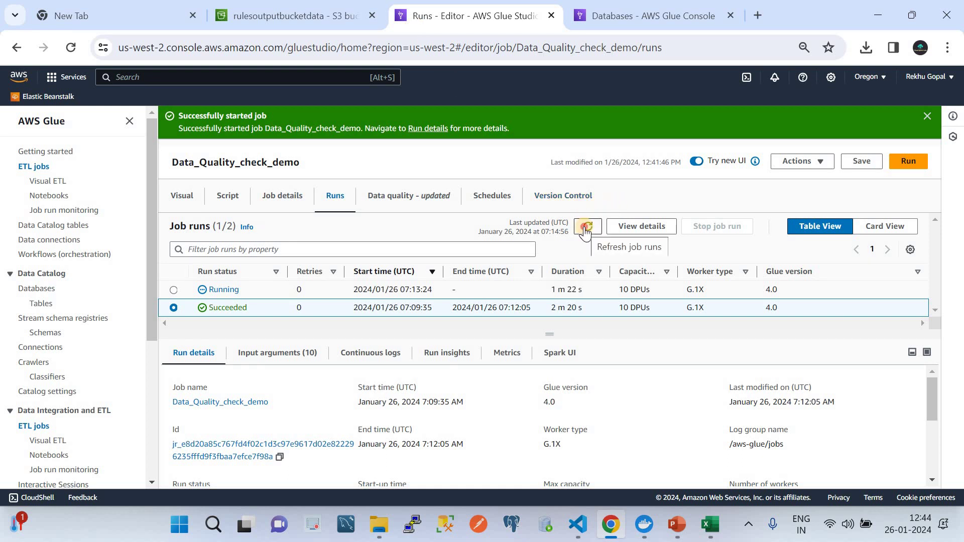
click(585, 228)
click(585, 229)
click(585, 229)
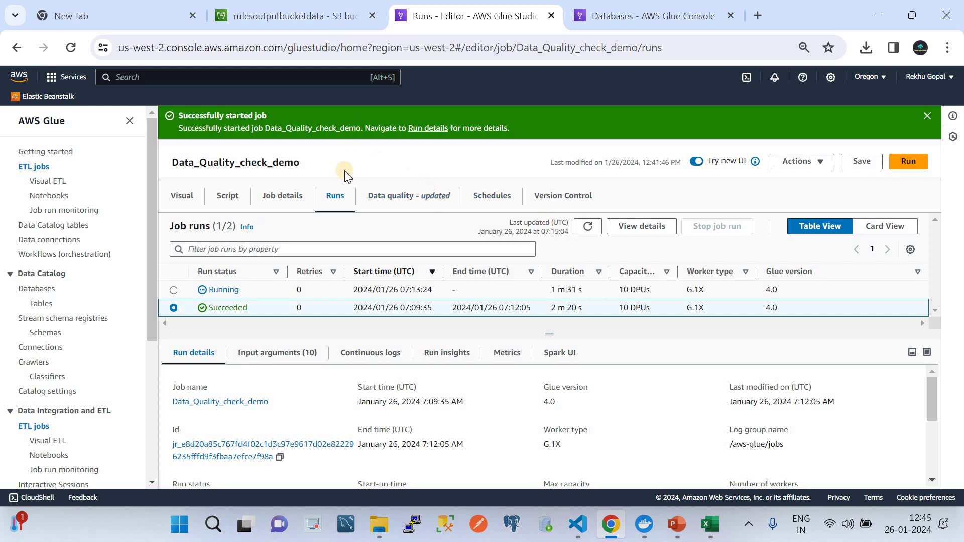
Recheck rulesoutputbucketdata for new objects and refresh the Glue job's run status once more
click(285, 20)
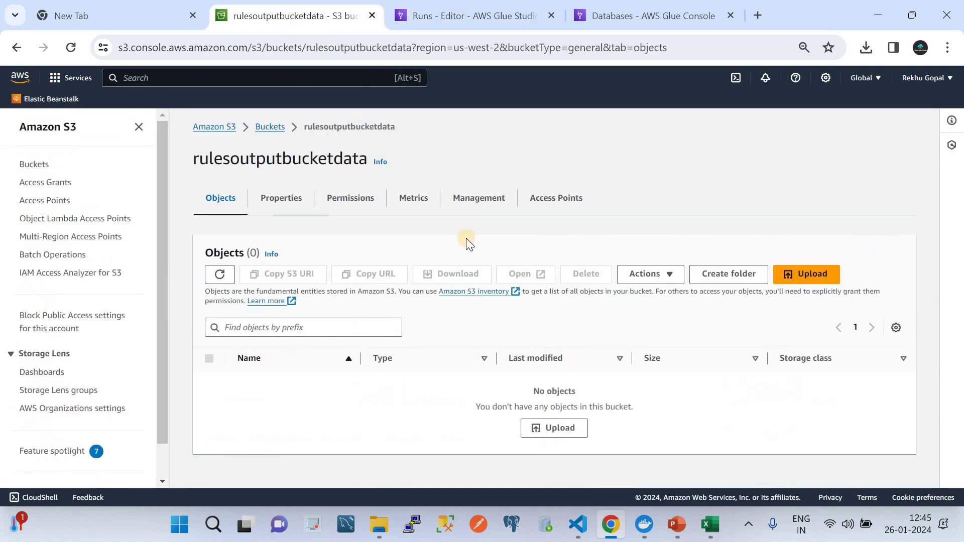
click(221, 273)
click(221, 274)
click(408, 20)
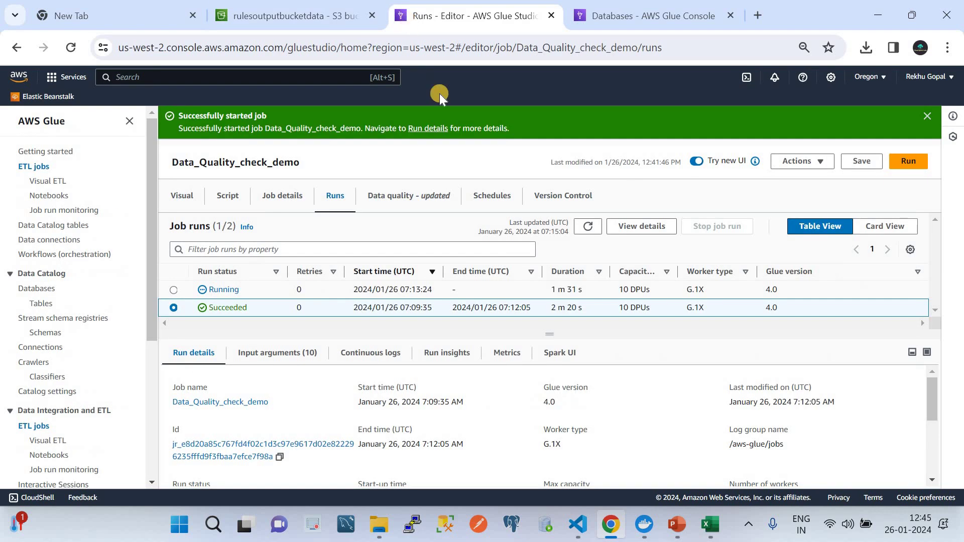
click(593, 235)
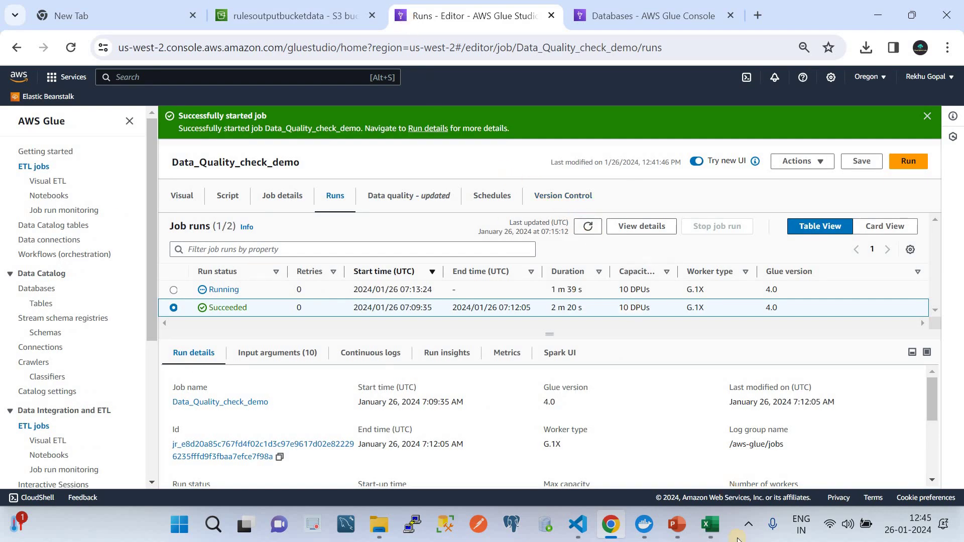
Switch to PowerPoint and review the slide with the AWS Glue data quality check architecture
click(678, 528)
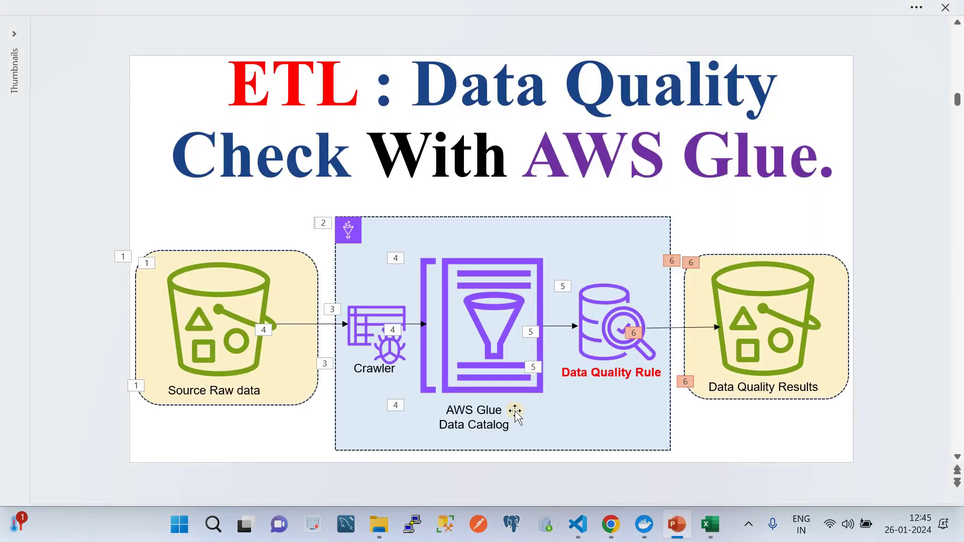